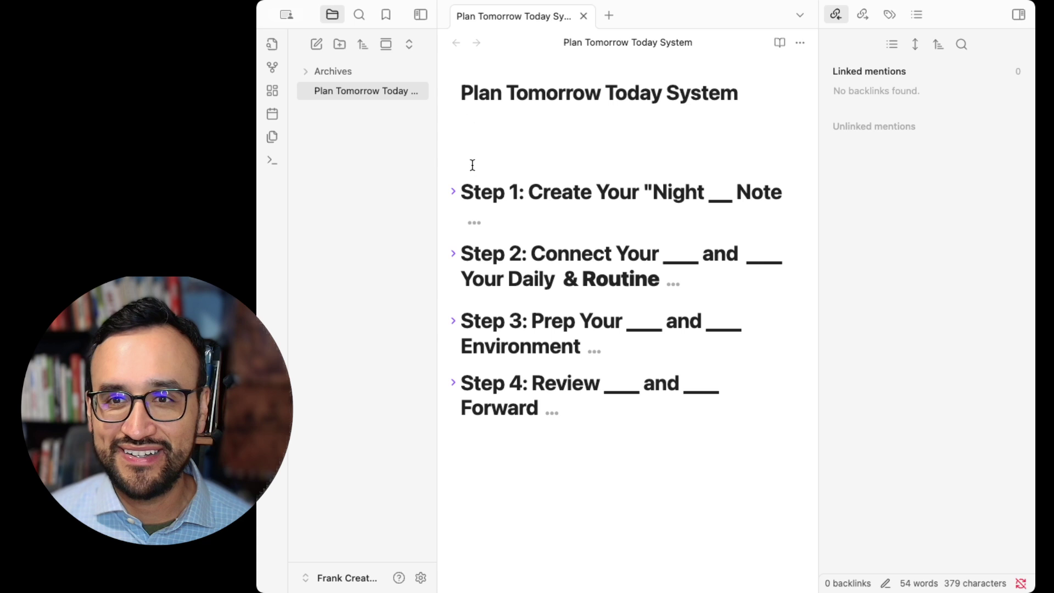
Expand the Step 1 section and insert the word "Before" after "Night" in its heading.
left_click(454, 192)
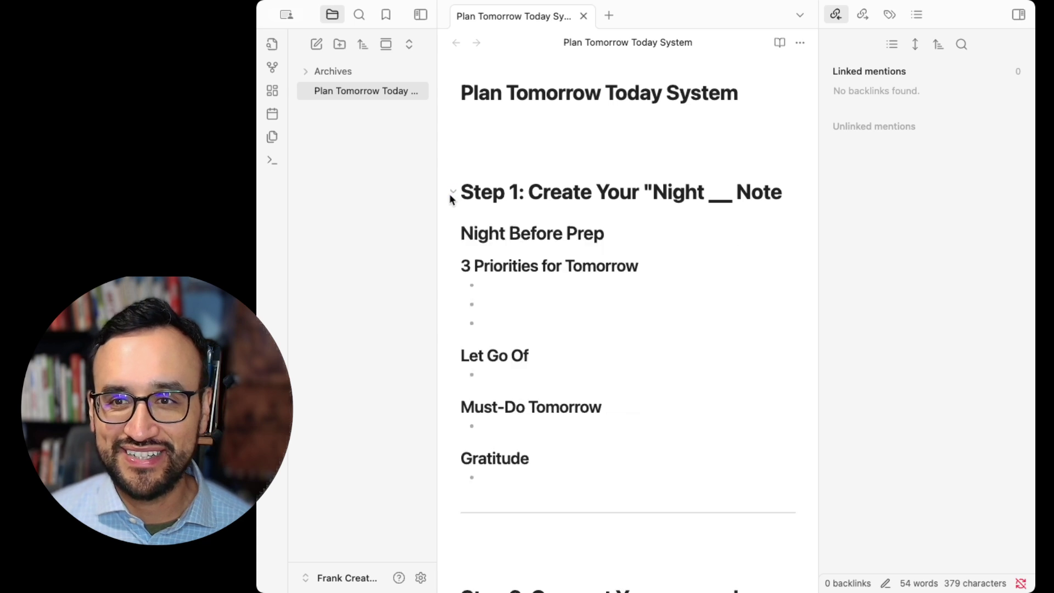
left_click(701, 192)
type("z ")
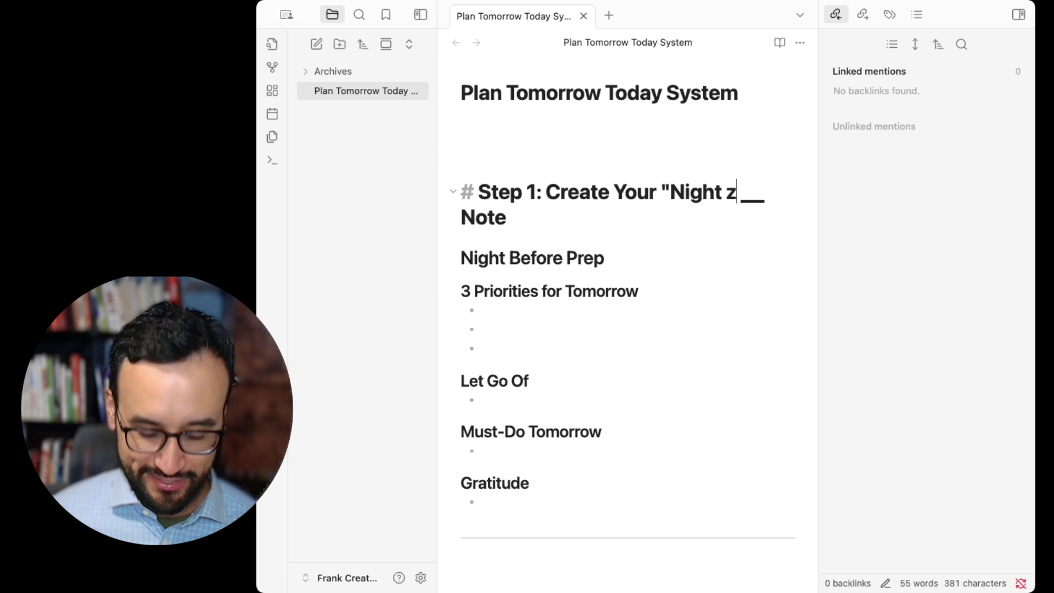
type("nr")
key("BackSpace")
key("BackSpace")
type("B")
key("BackSpace")
key("BackSpace")
type("BE")
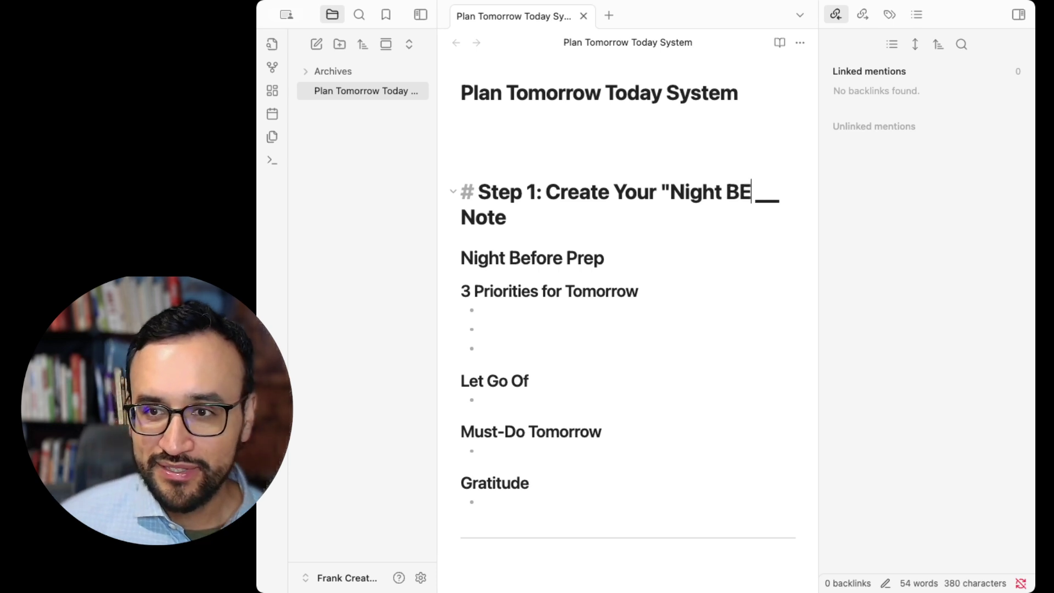
type("fo")
key("BackSpace")
key("BackSpace")
key("BackSpace")
type("efore")
key("Right")
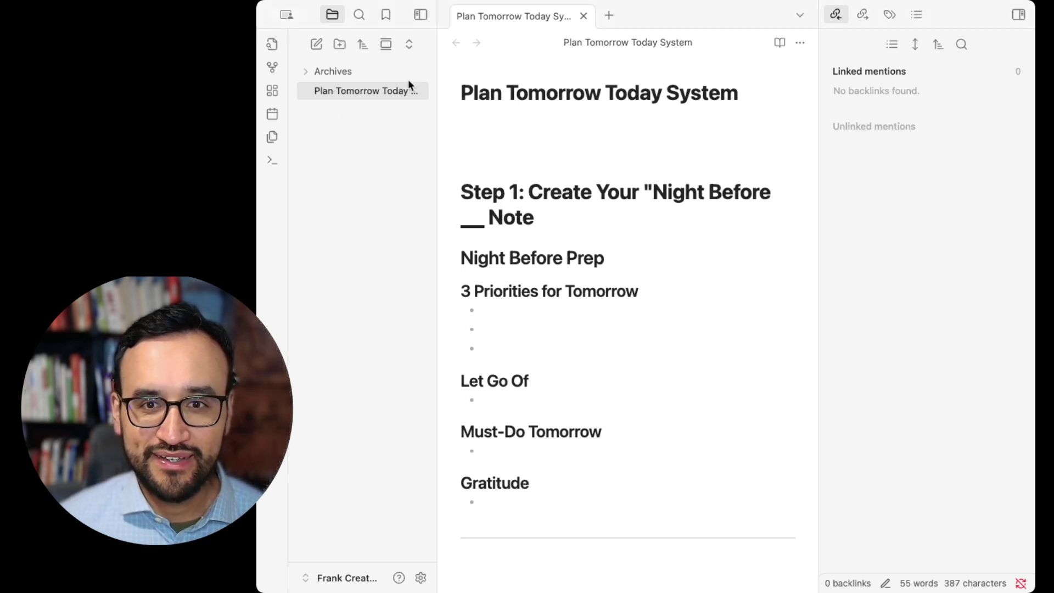
left_click(501, 283)
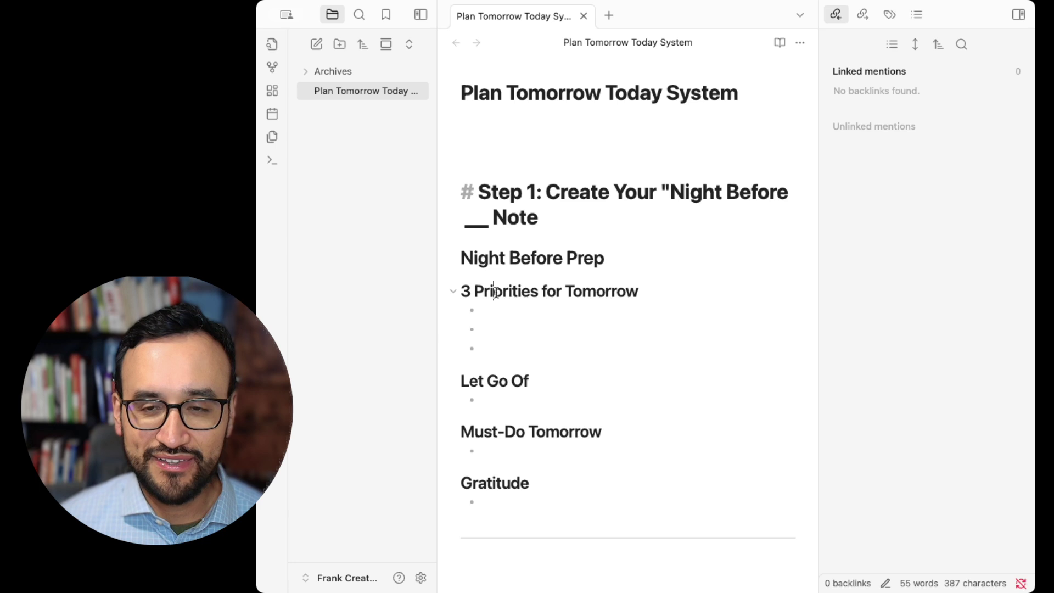
left_click(495, 291)
scroll(494, 291, "down", 2)
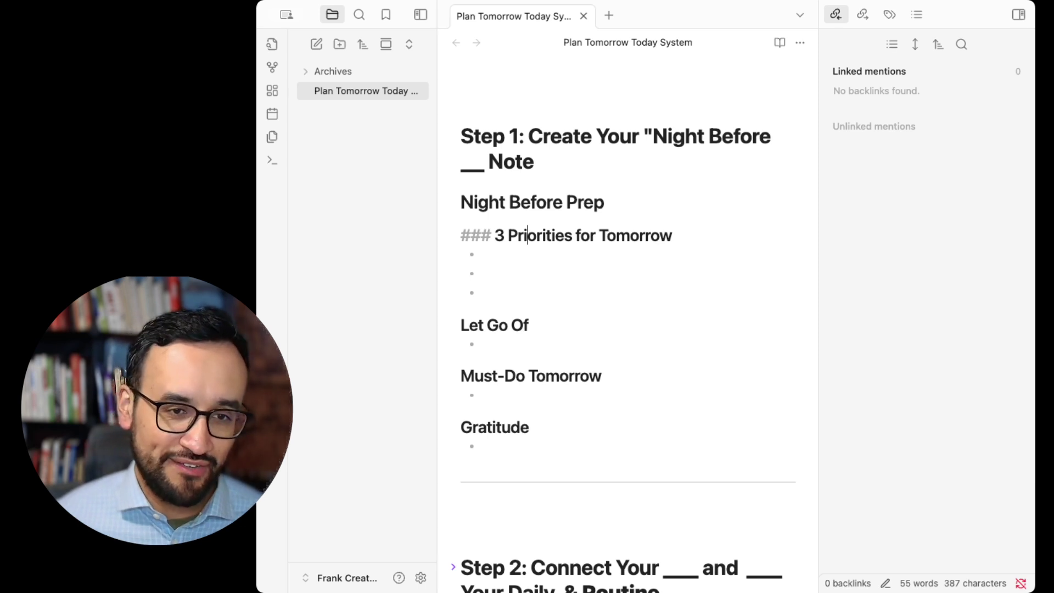
left_click(483, 424)
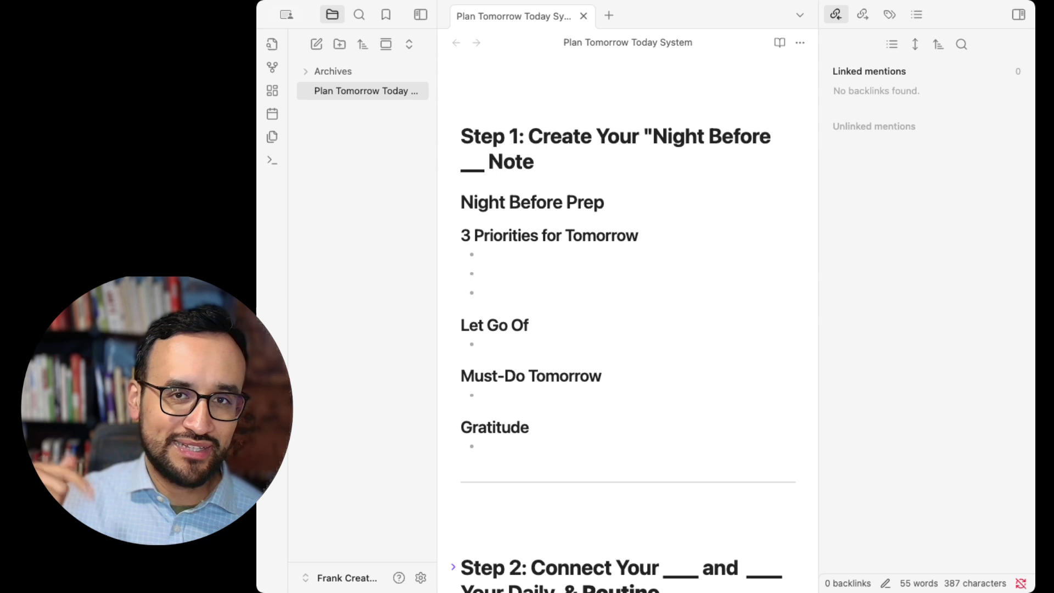
Replace the empty bullet under Gratitude with blank space and add the line "Points to consider:" below it.
left_click(560, 447)
key("Return")
key("Return")
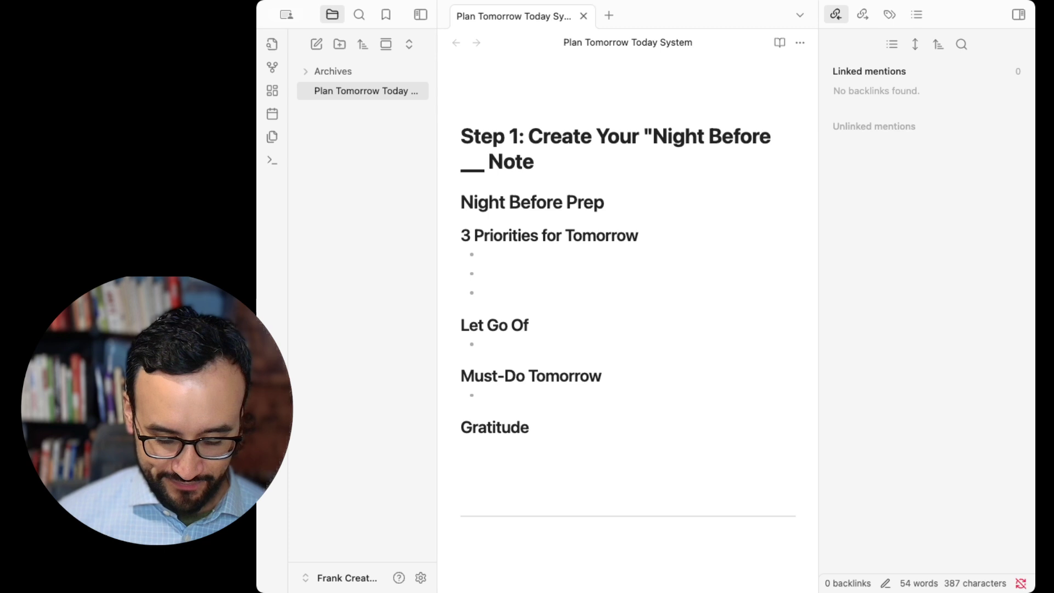
type("Points to consider:")
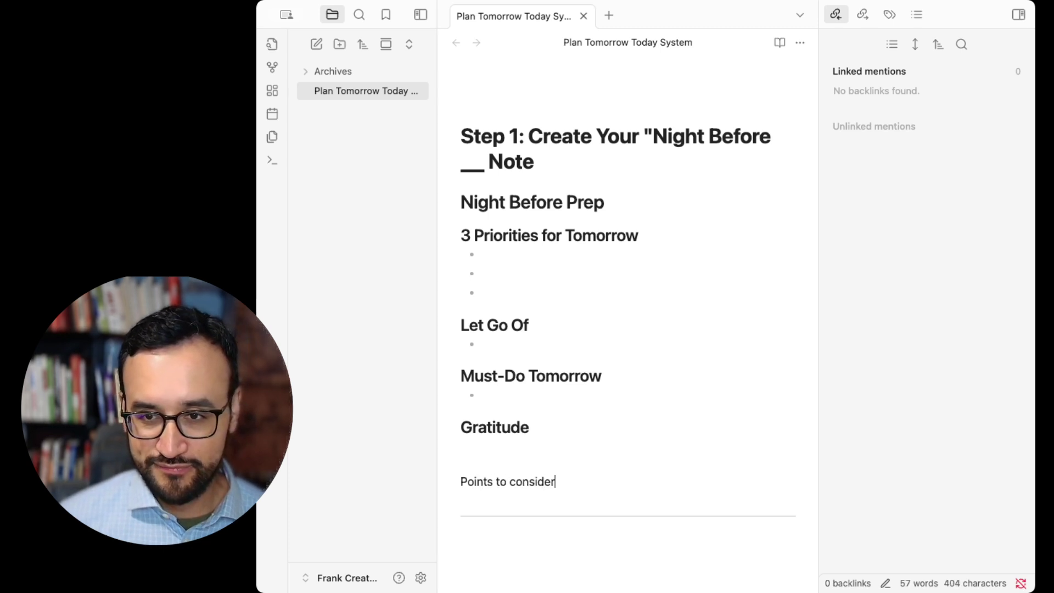
Write "Dominos, ability to topple another twice its size" on a new line under "Points to consider:".
key("Return")
type("Dominos, ")
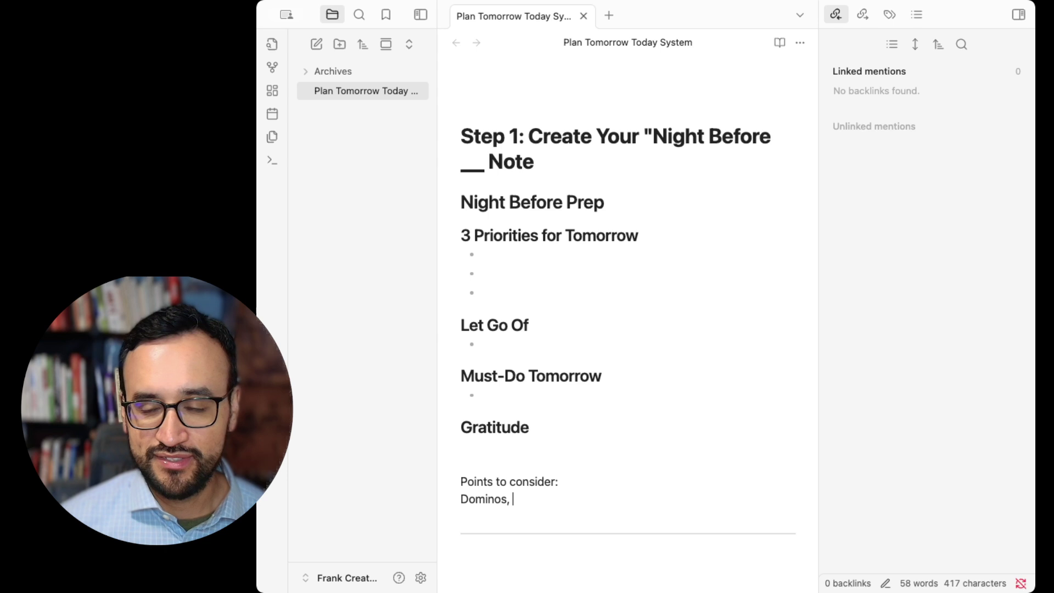
type("ability to topple")
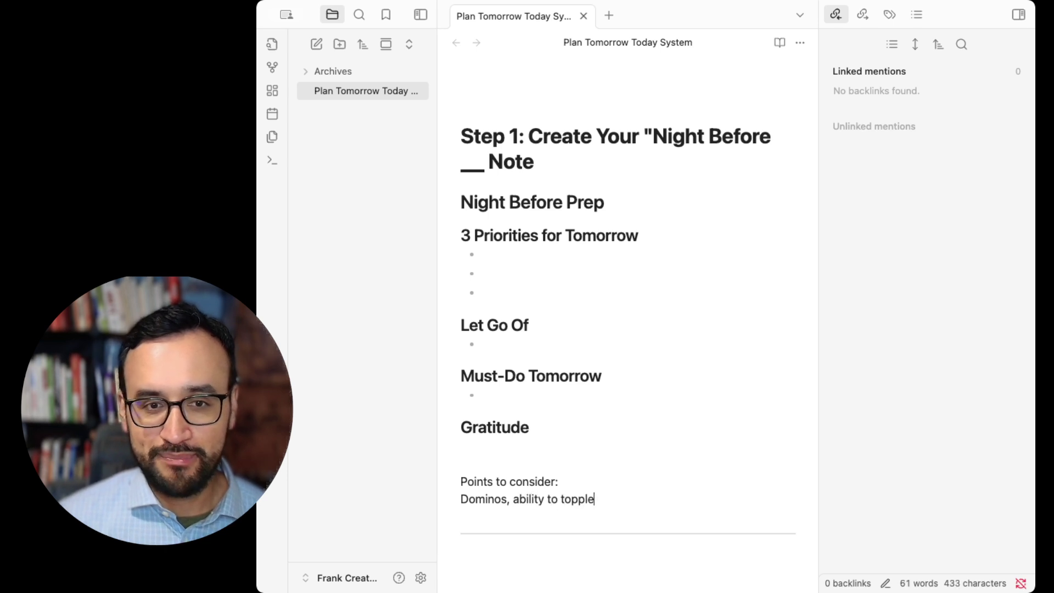
type(" another twice its zie")
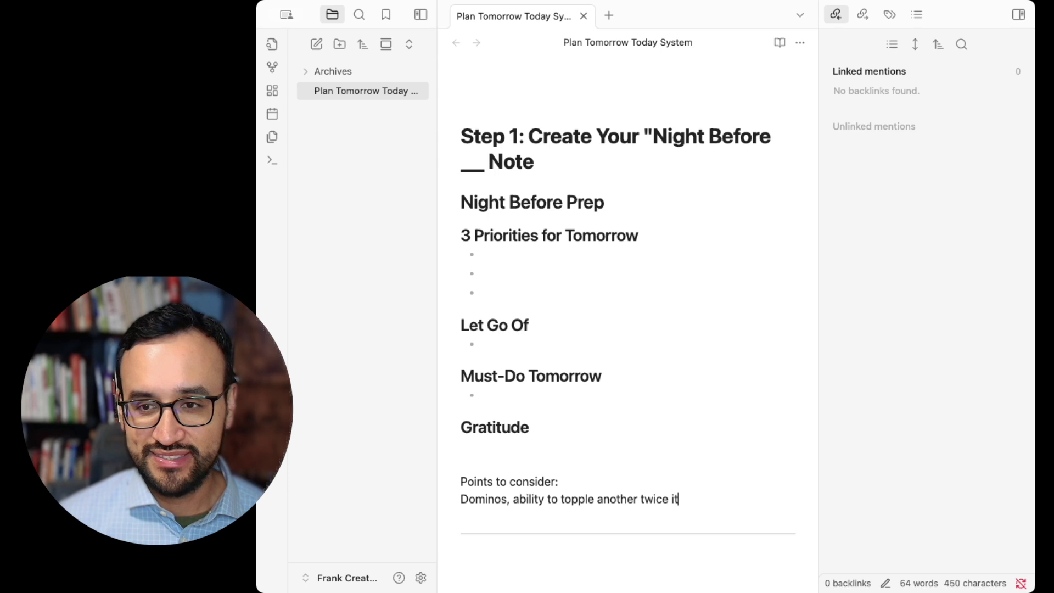
key("BackSpace")
key("BackSpace")
key("BackSpace")
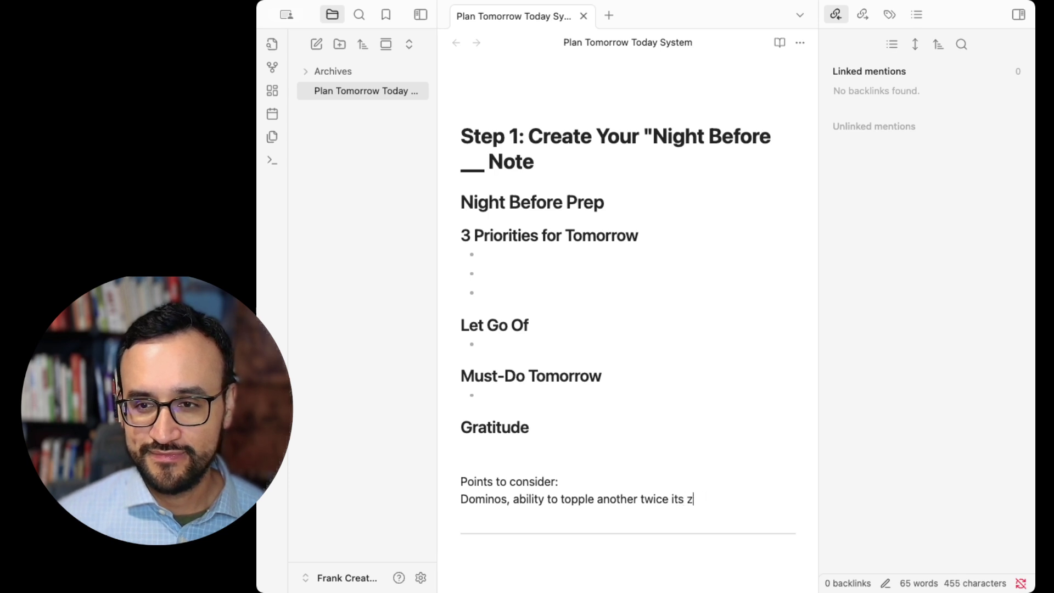
type("ize")
Add a bullet reading "2x return" under the Dominos line.
key("Return")
type("-0")
key("BackSpace")
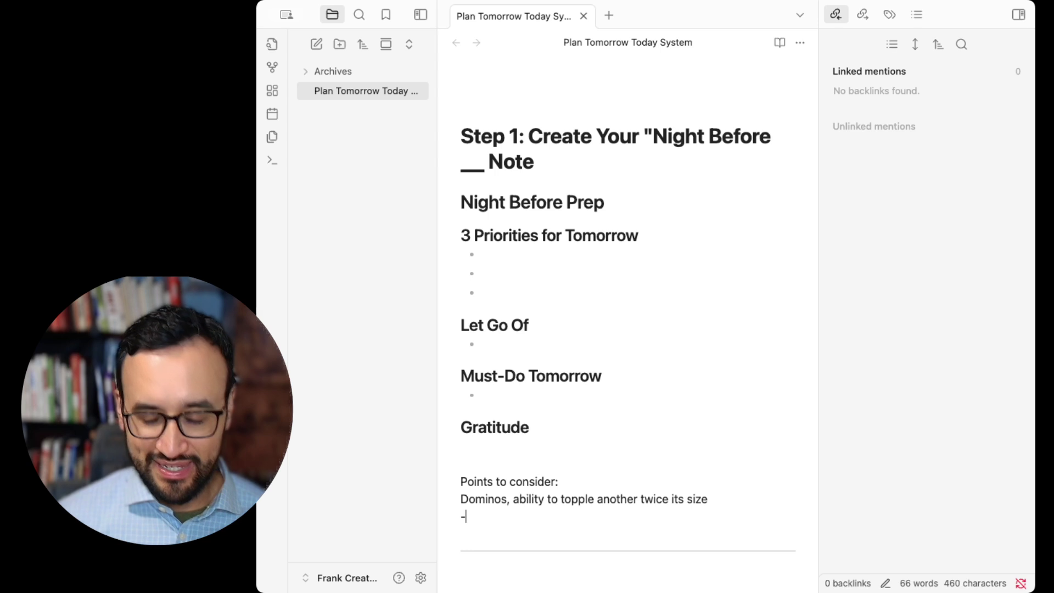
type("2x return")
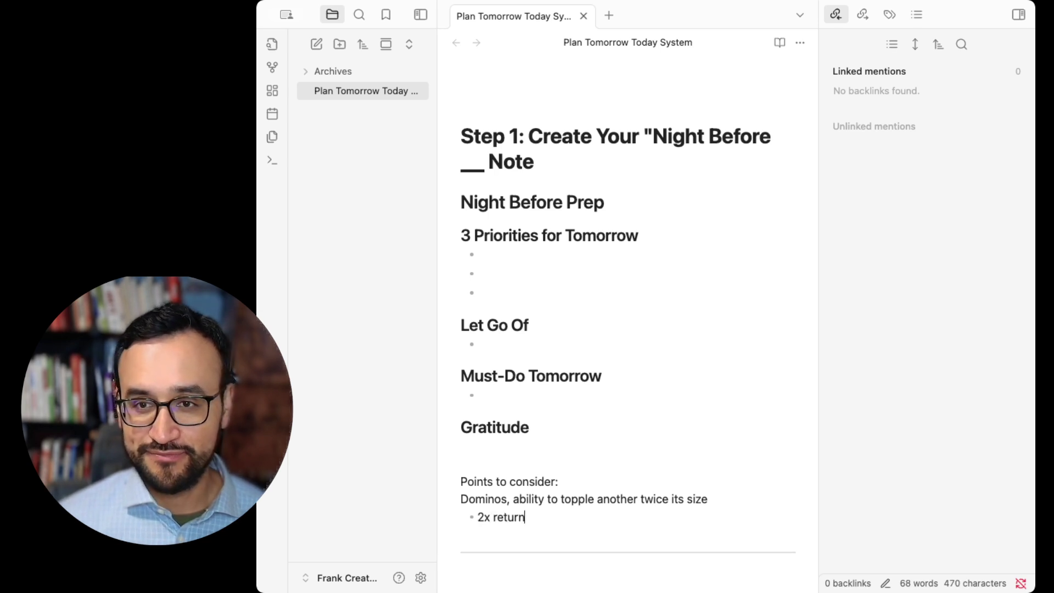
Fill the three bullets under "3 Priorities for Tomorrow" with "Priority", "Priority 2" and "Priority".
left_click_drag(513, 291, 485, 249)
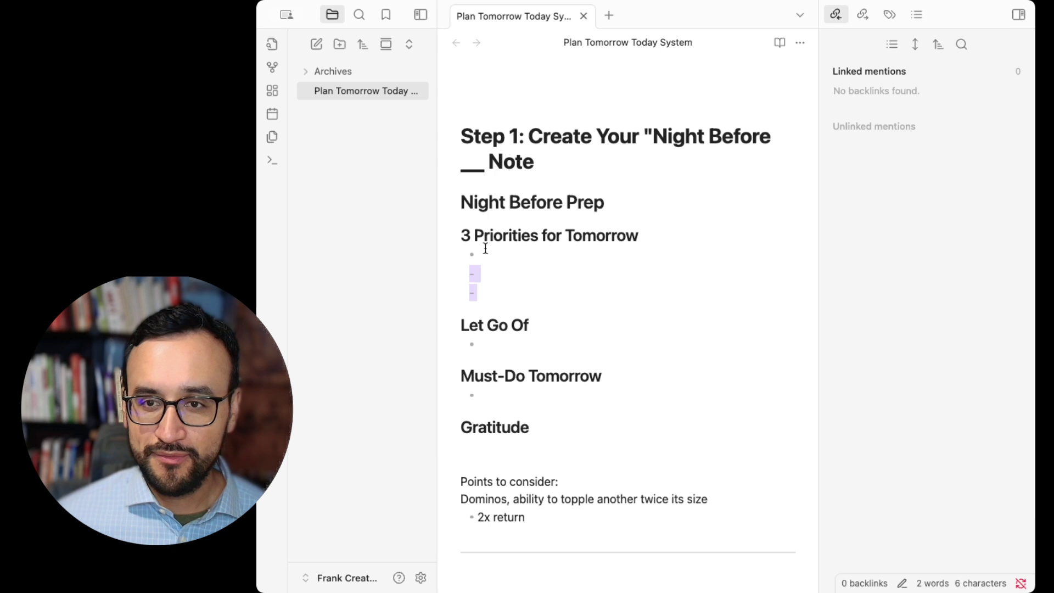
left_click(485, 249)
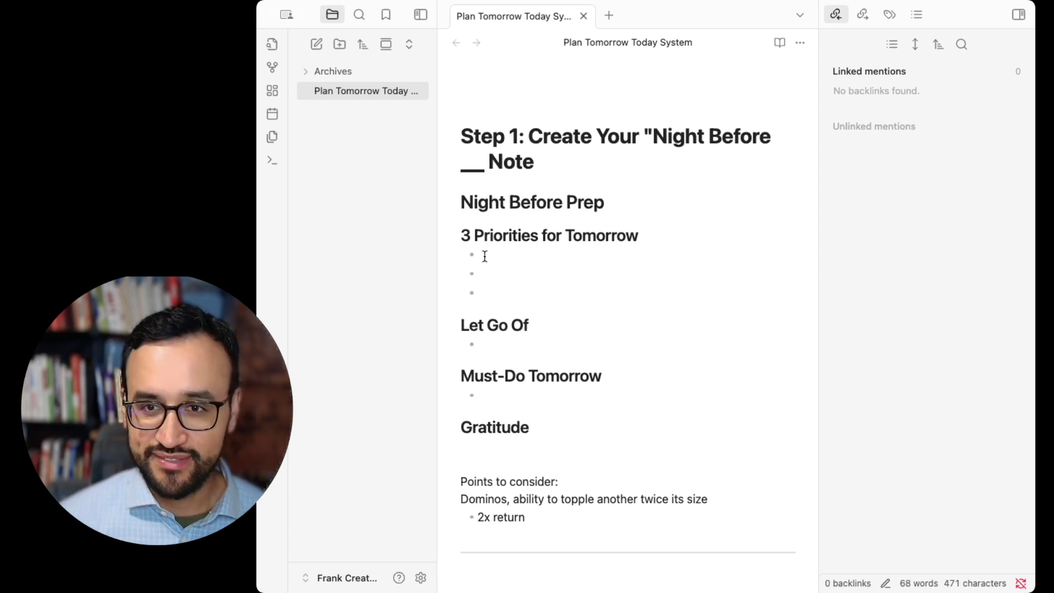
type("Priority")
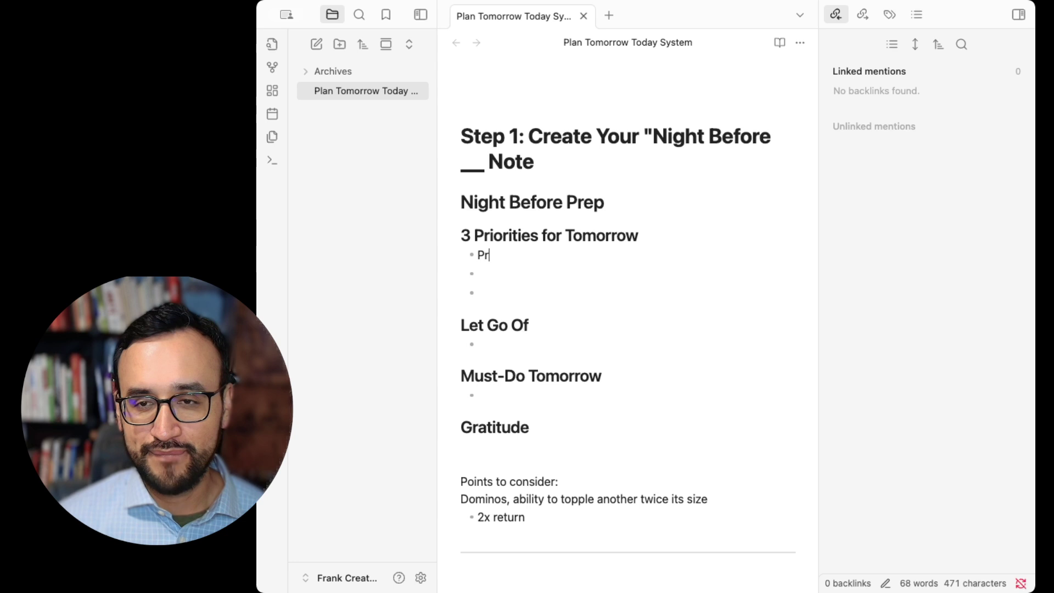
left_click(477, 273)
type("Pr")
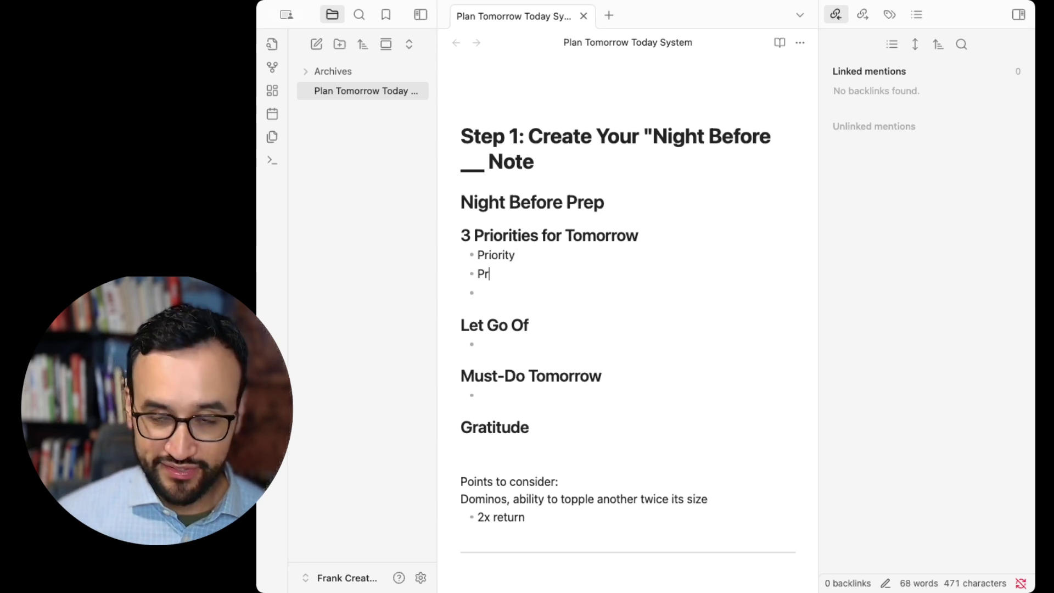
type("iority 2")
left_click(478, 292)
type("P")
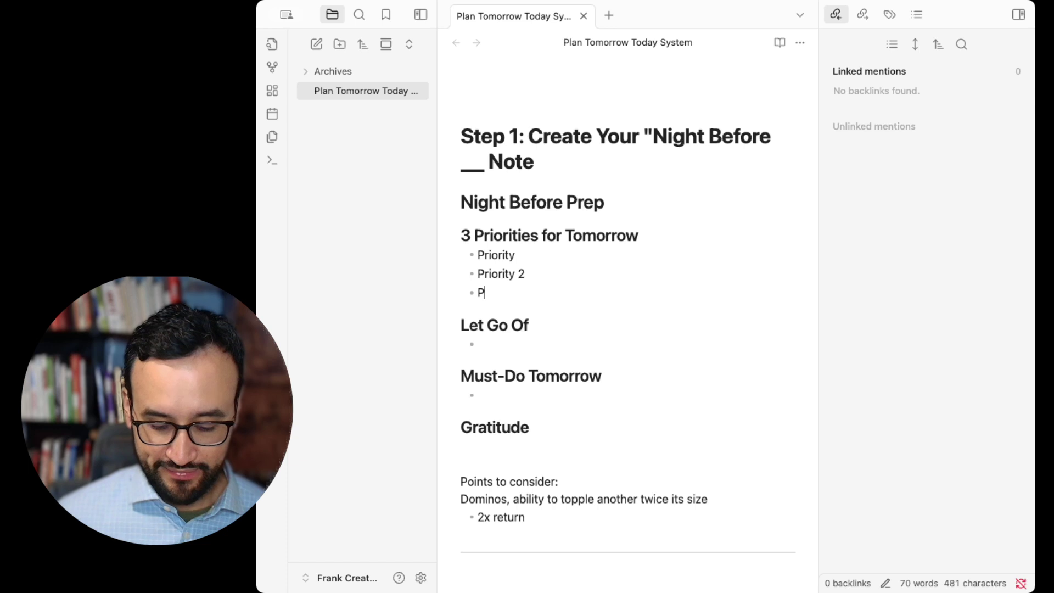
type("riority")
Fill the bullet under "Let Go Of" with "Letting go of feelings, things, projects, people.".
left_click(476, 344)
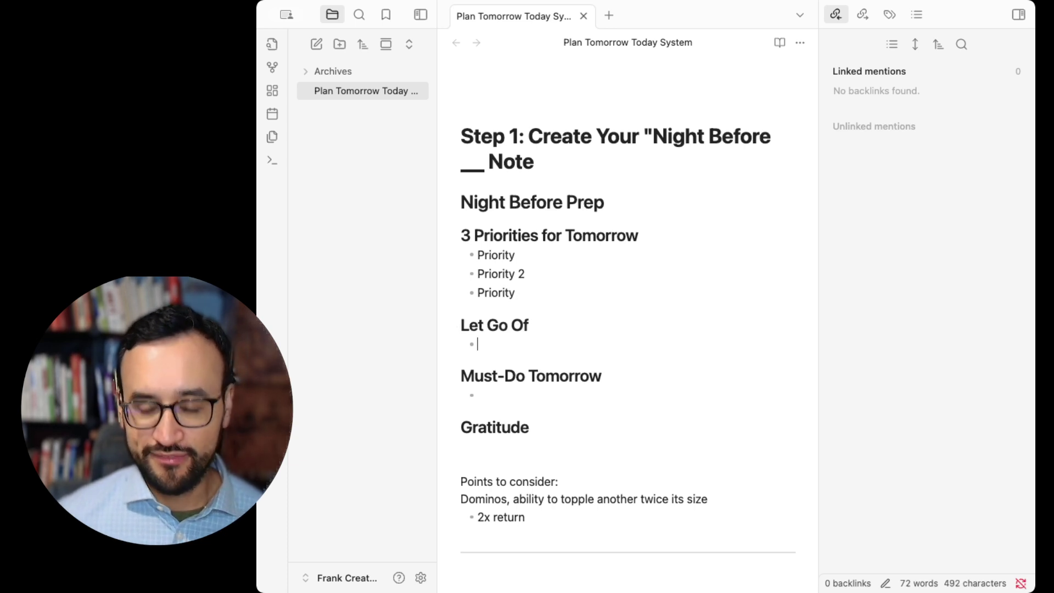
type("Letting go of")
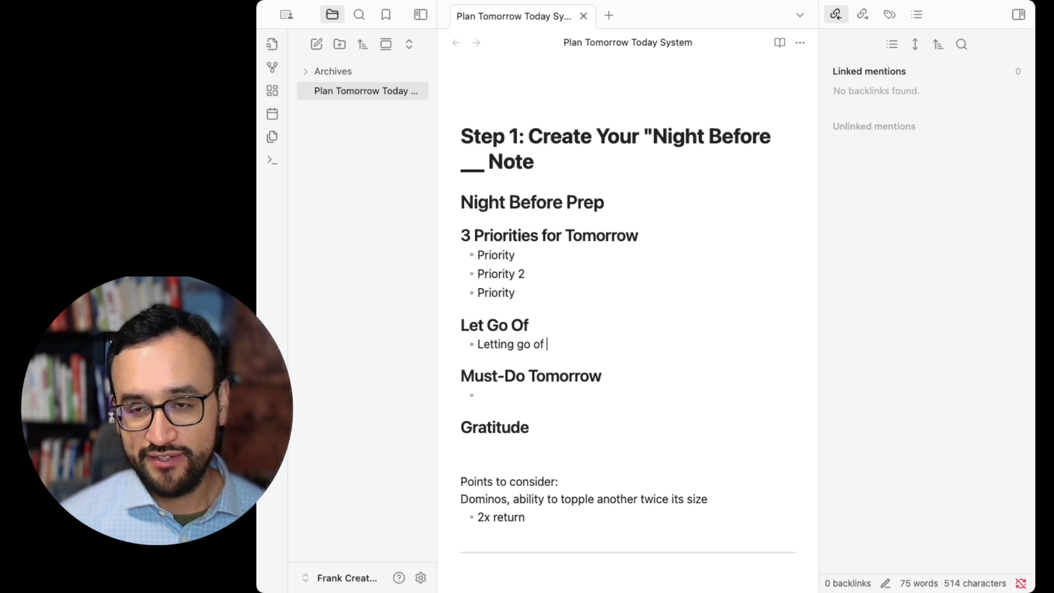
type(" feelings")
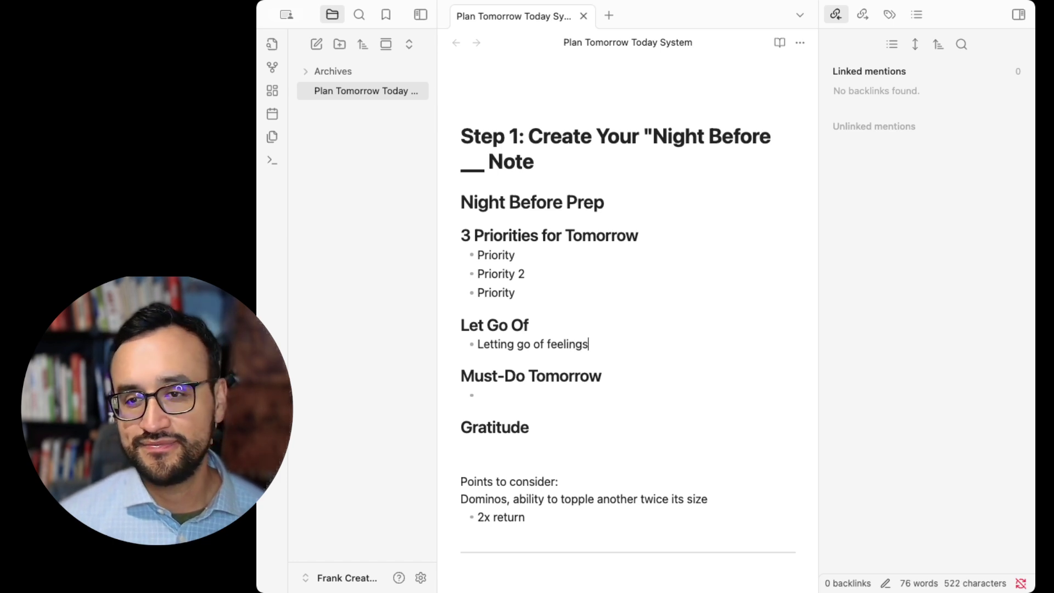
type(", thigns, projects, p")
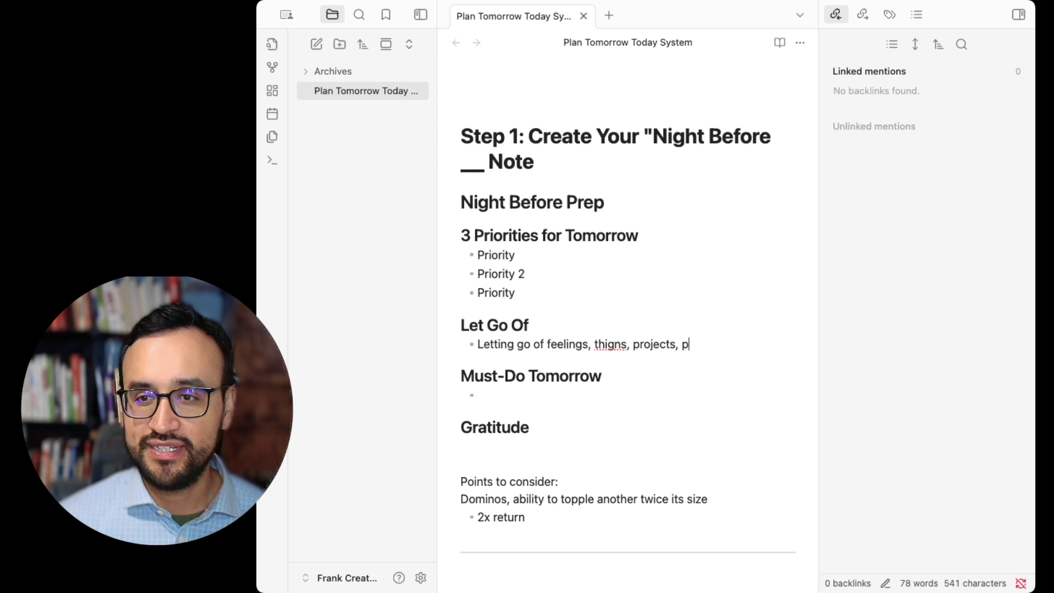
type("eople.")
key("Down")
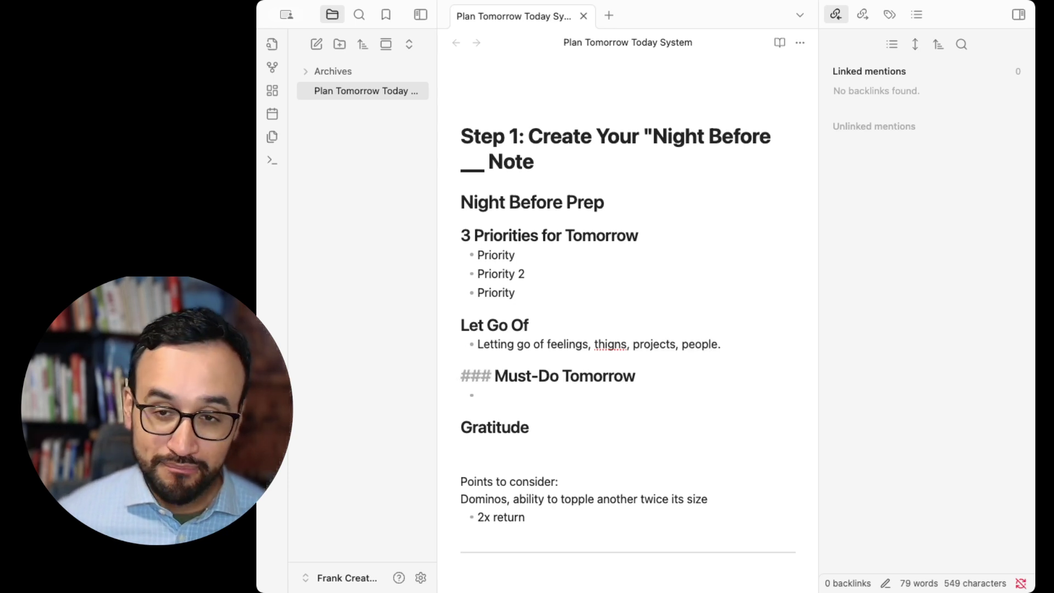
key("Down")
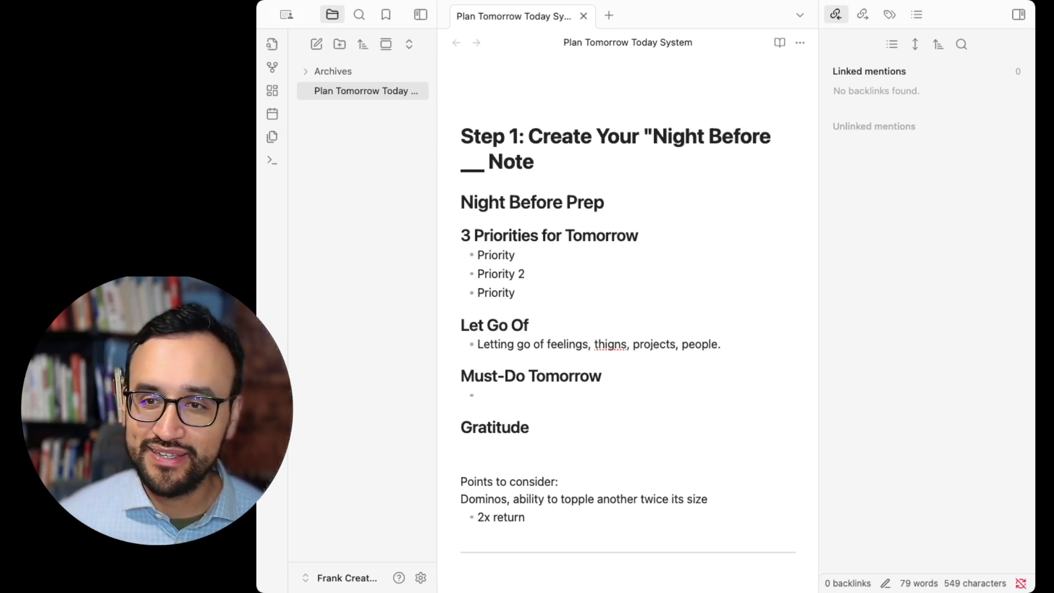
left_click(612, 344)
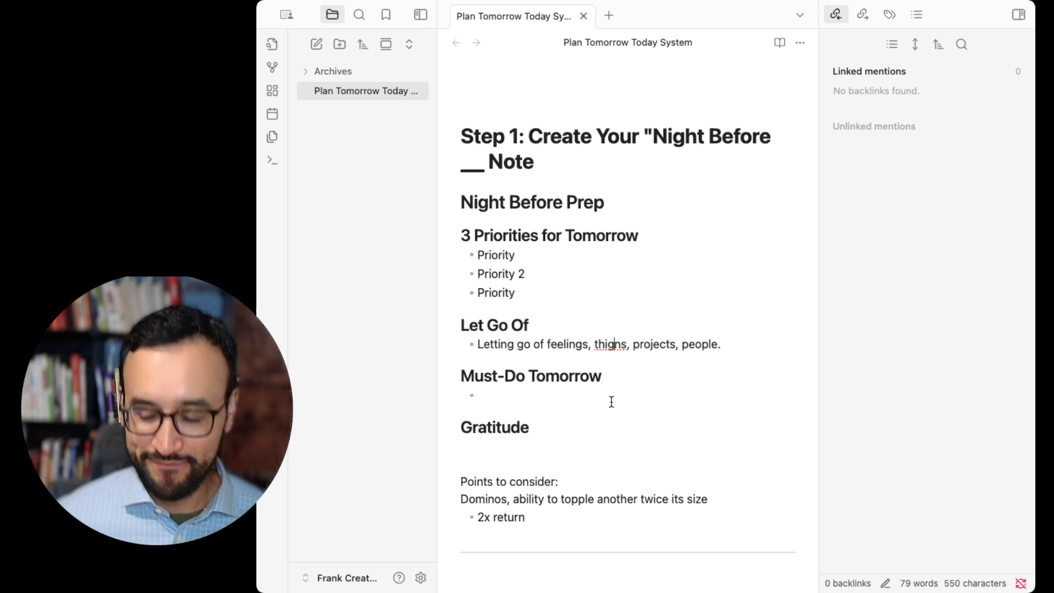
key("BackSpace")
type("g")
Add an empty bullet directly beneath the Gratitude heading.
left_click(464, 376)
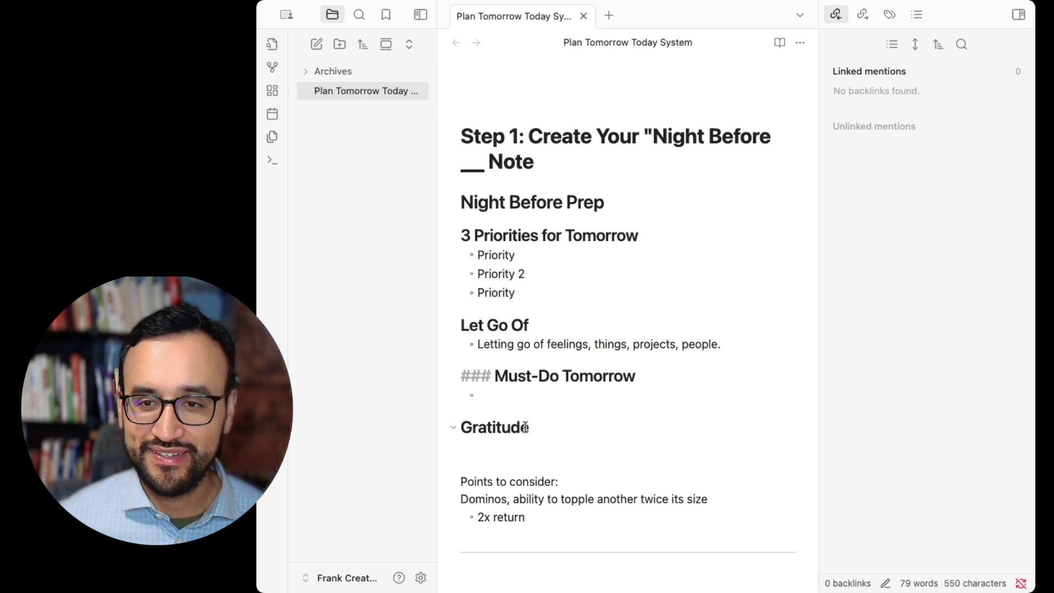
left_click(549, 428)
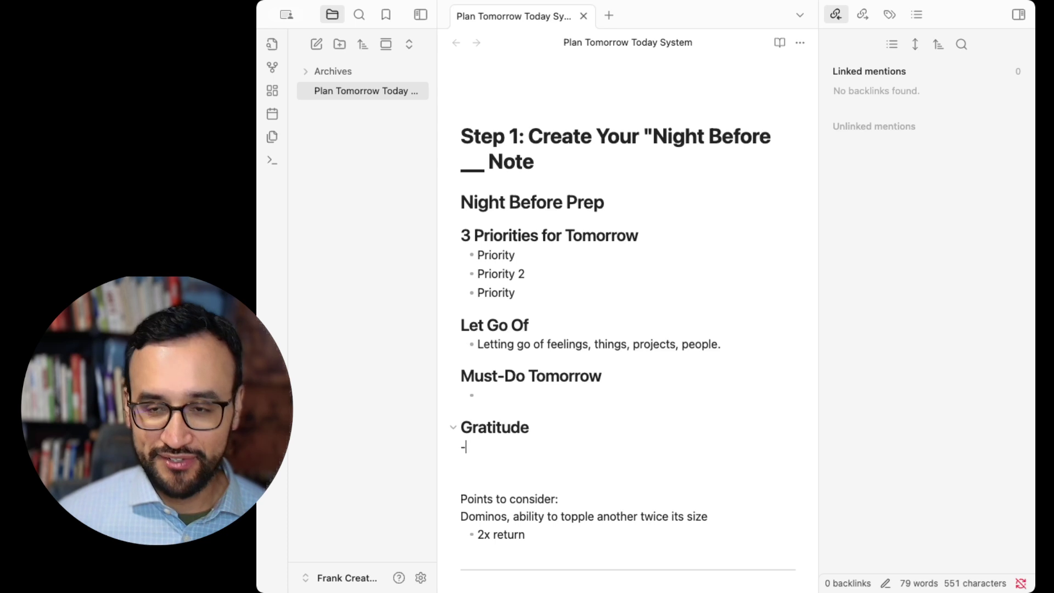
scroll(639, 331, "down", 1)
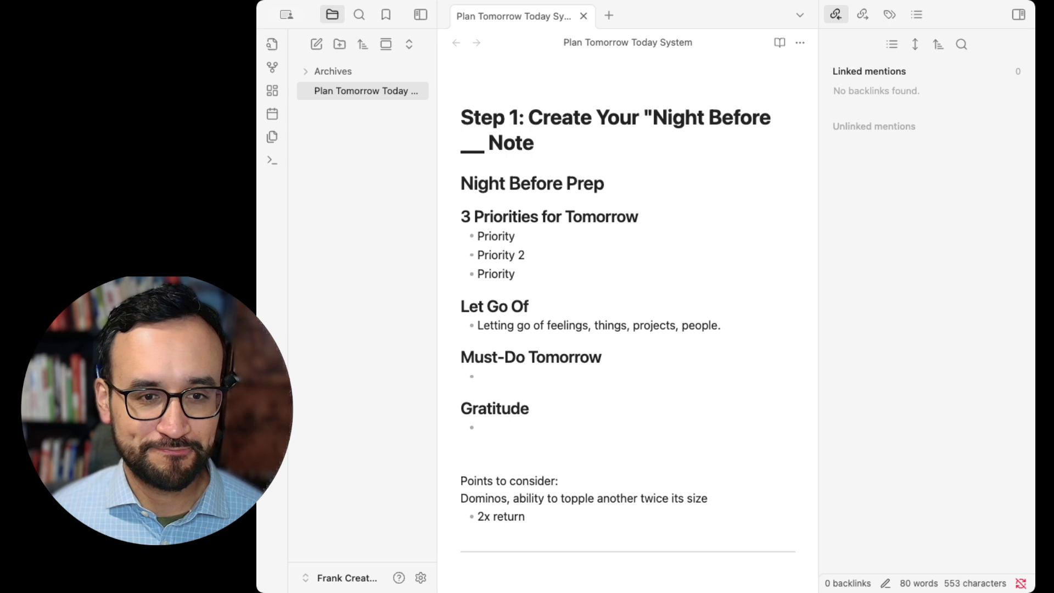
Expand the collapsed Step 2 section to show its content.
scroll(492, 354, "down", 2)
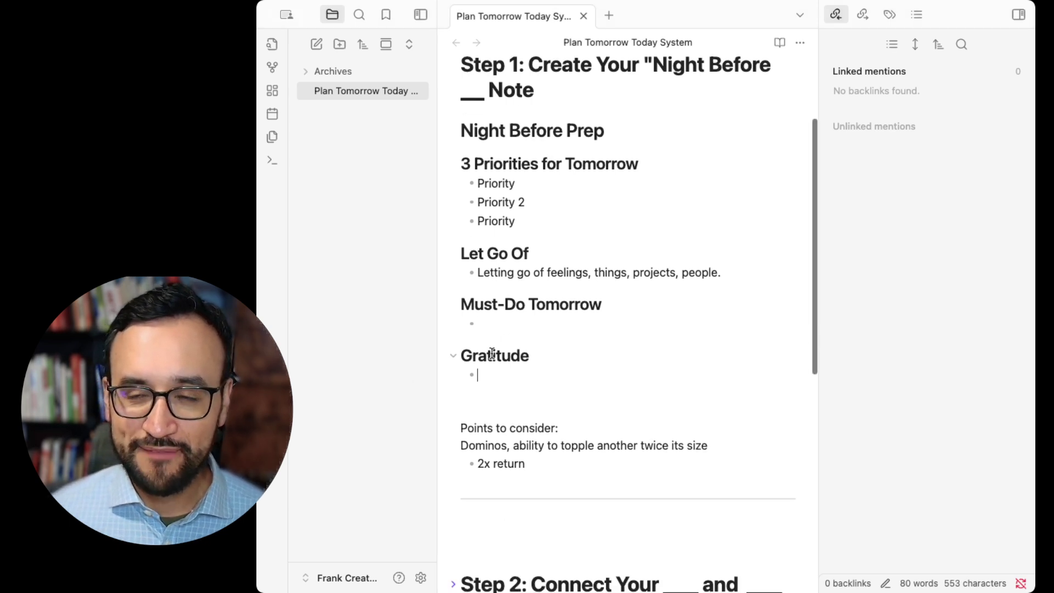
scroll(493, 354, "down", 10)
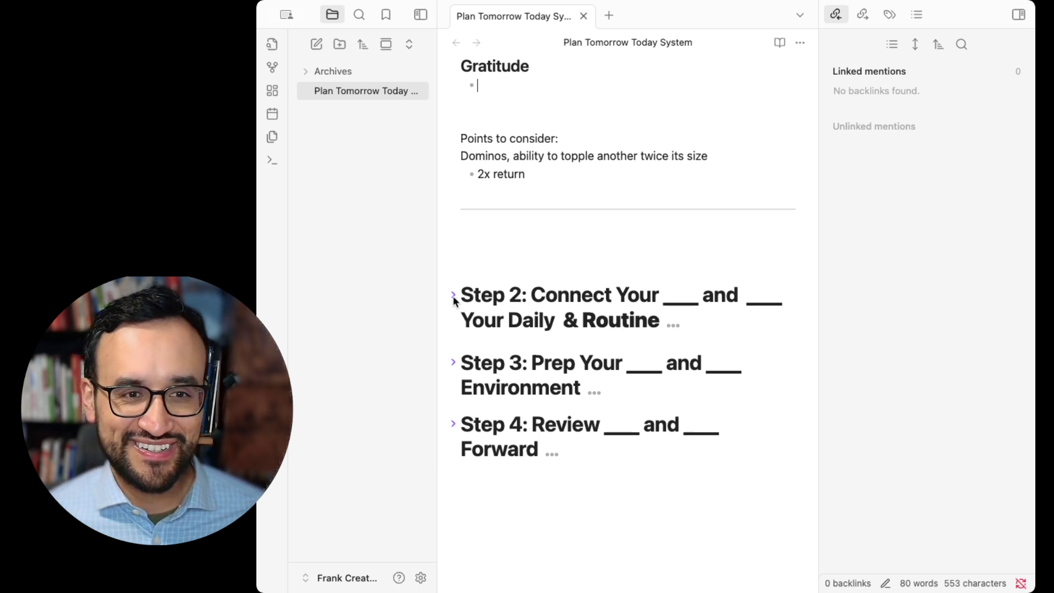
left_click(454, 297)
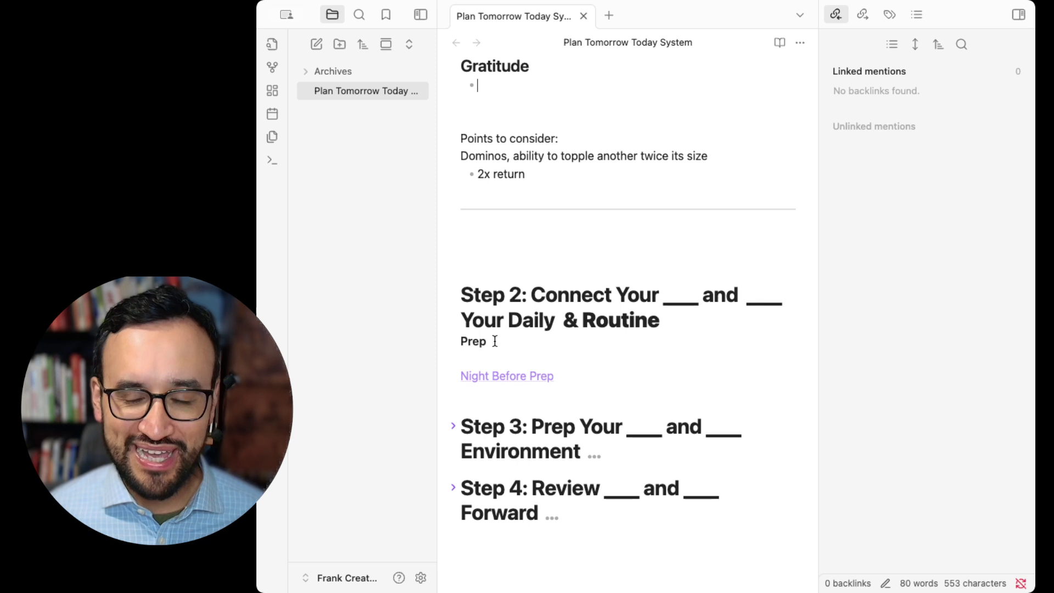
Fill the three blanks in the Step 2 heading with "Plans", "Intentions" and "Actions", in that order.
left_click(675, 294)
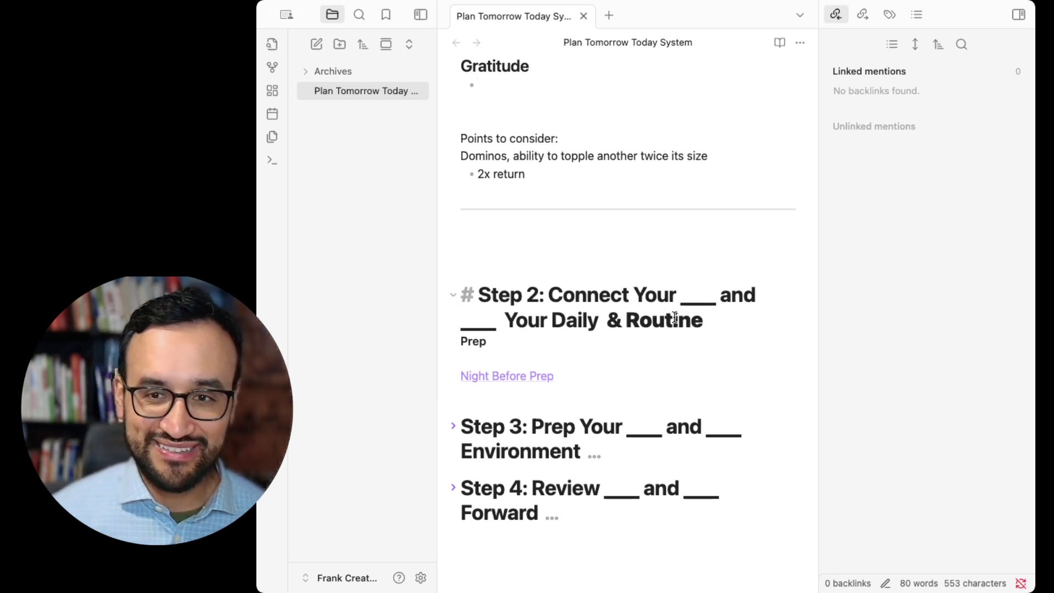
type("Pl")
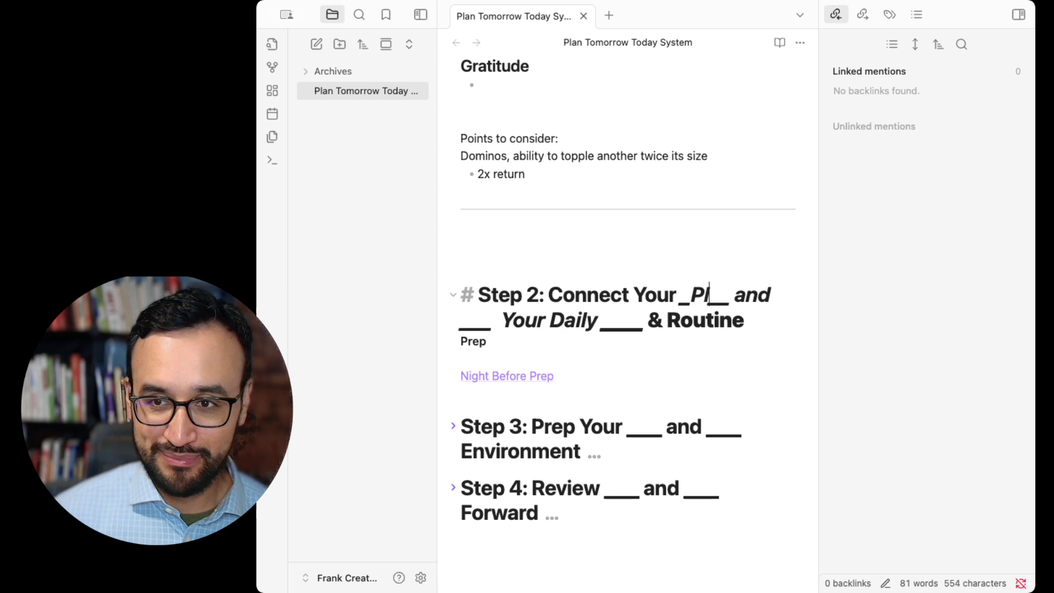
type("ans")
key("alt+Right")
key("alt+Right")
key("alt+Right")
key("alt+Left")
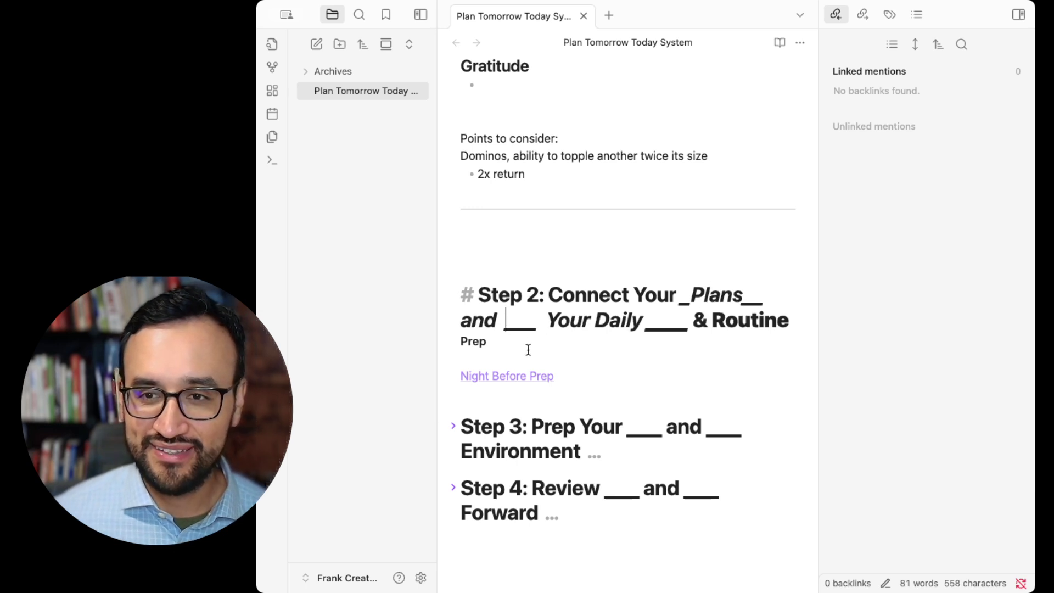
type("Intentions")
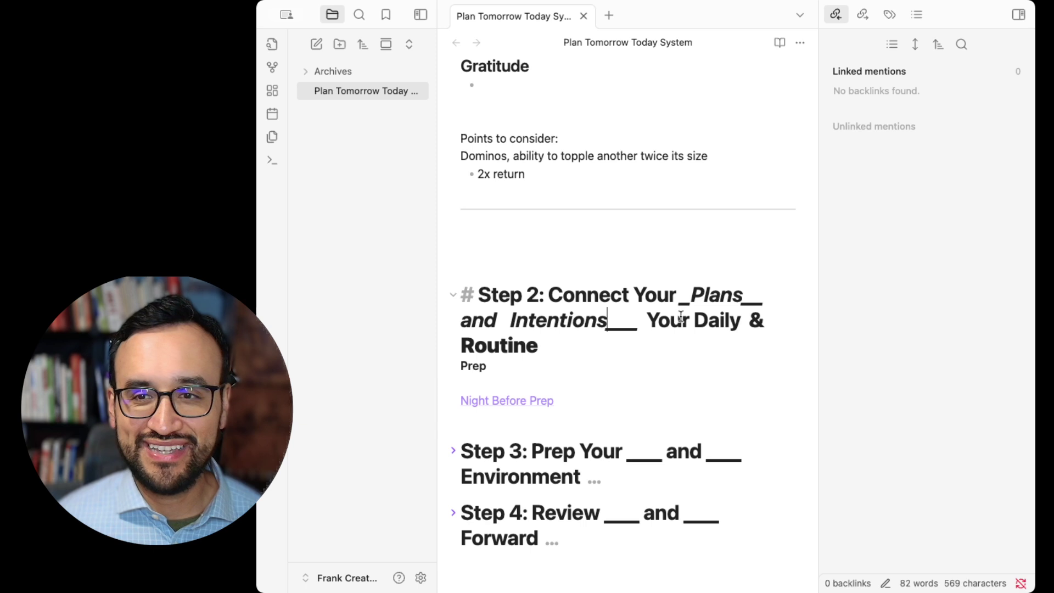
left_click(753, 319)
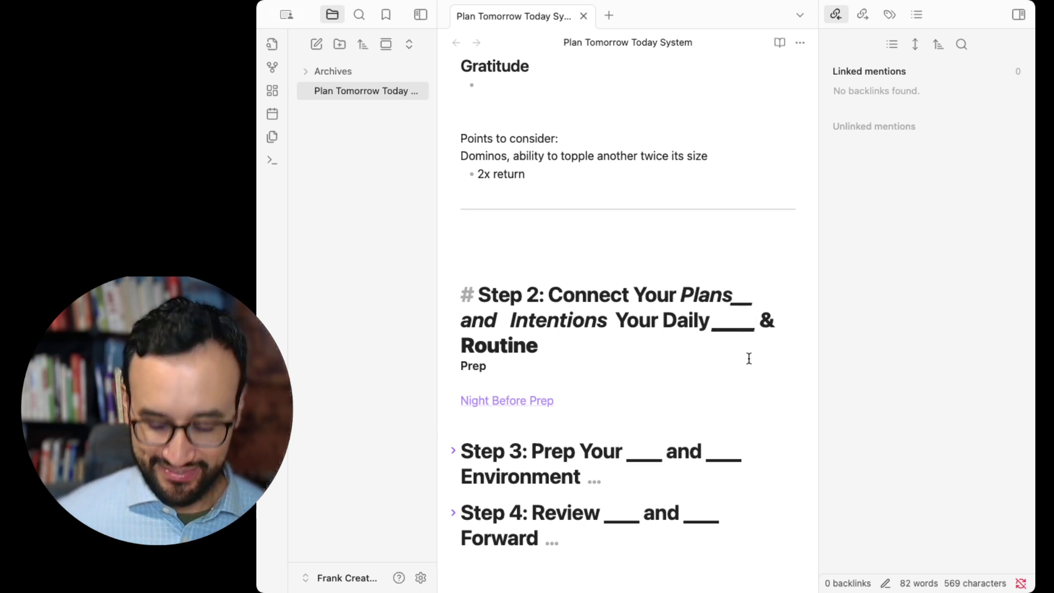
type("Actions")
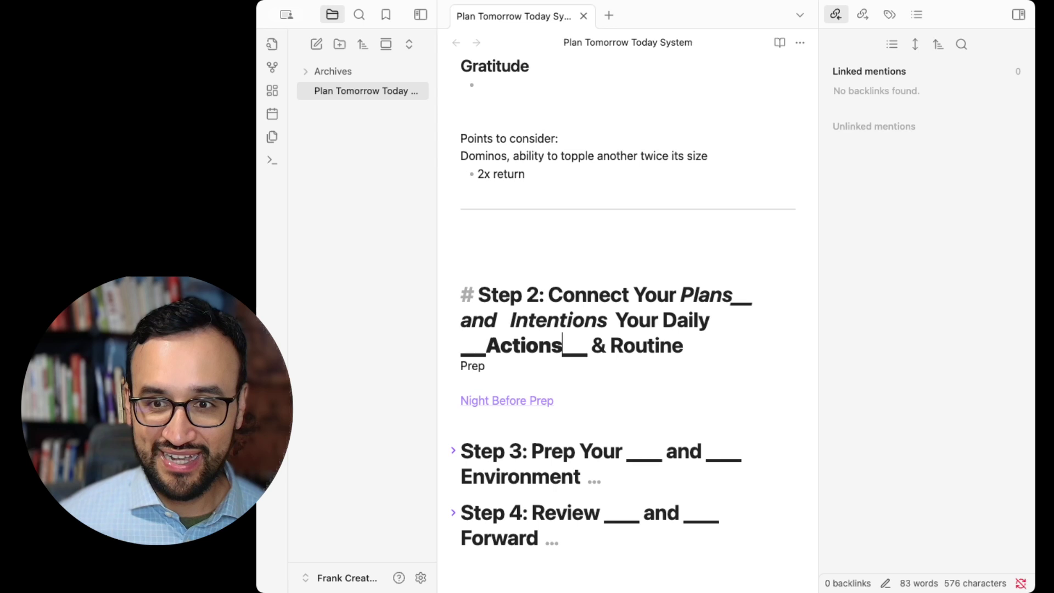
left_click(612, 376)
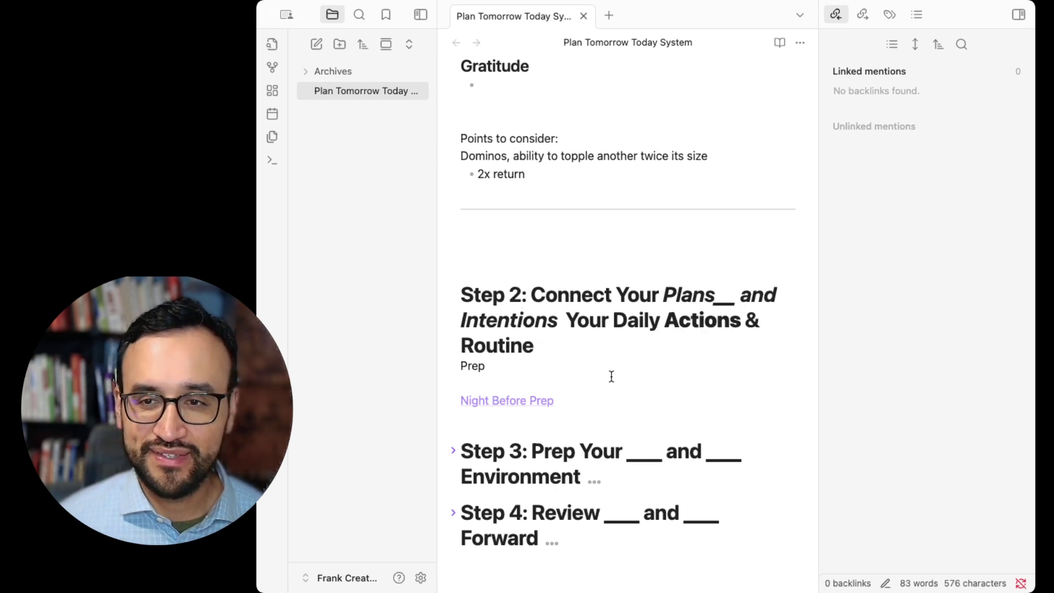
key("Return")
key("Return")
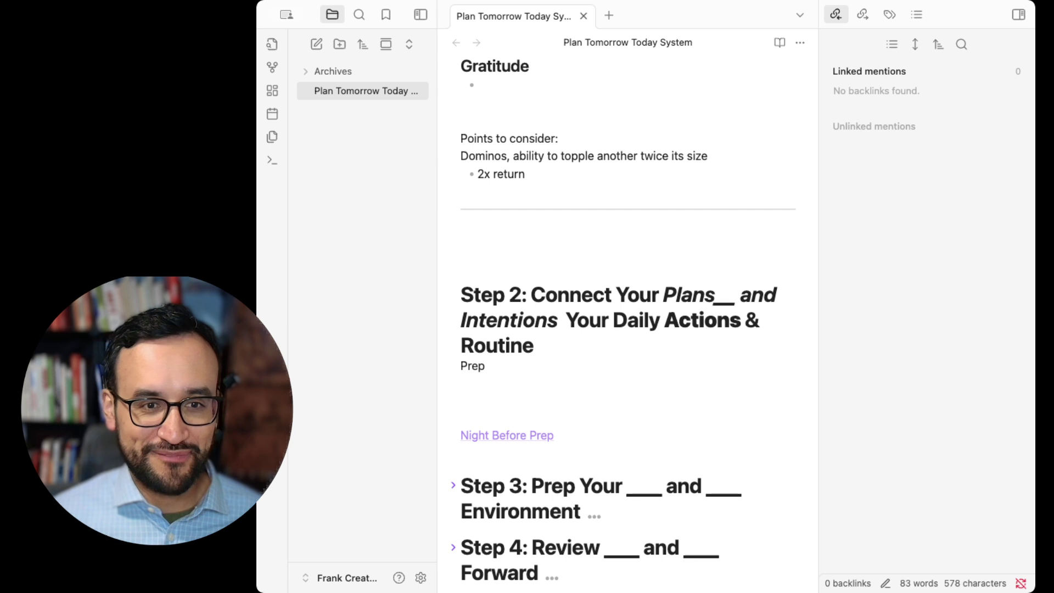
left_click(530, 402)
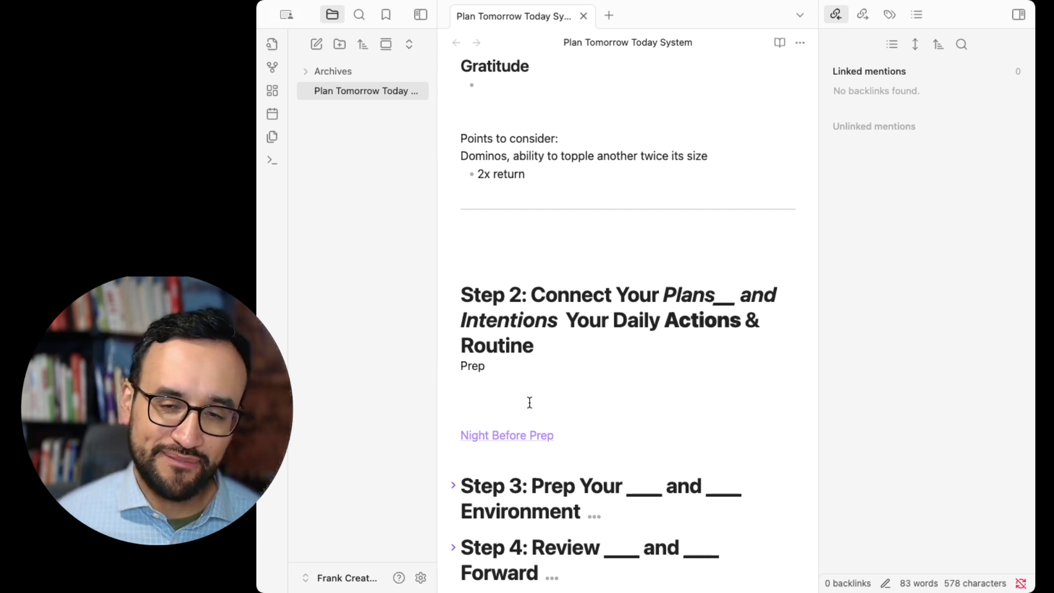
key("BackSpace")
key("BackSpace")
key("Down")
key("Down")
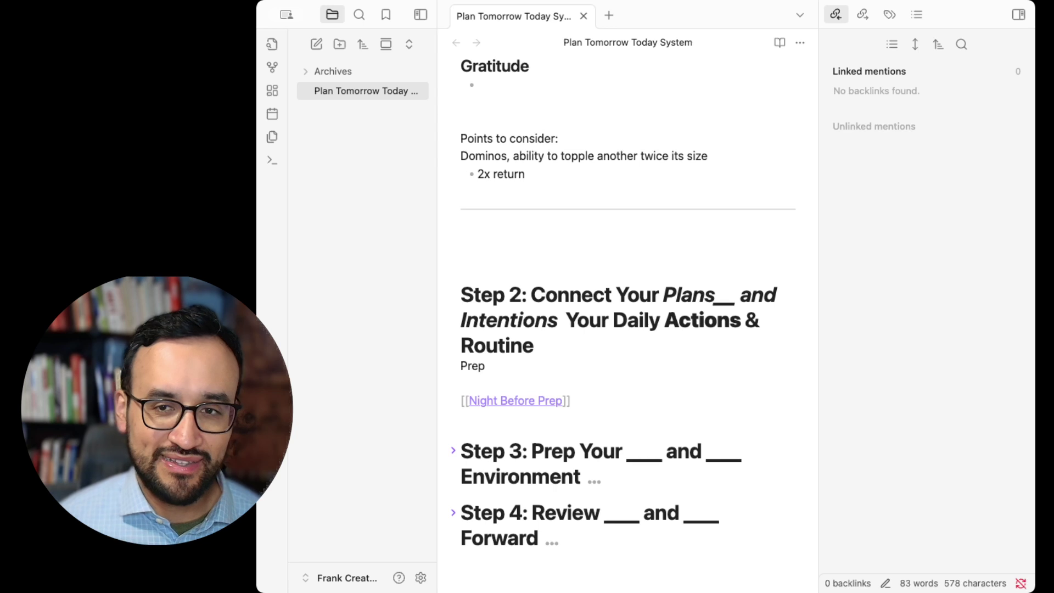
Create the note behind the Night Before Prep link, rename it "Night Before Prep Template" and choose to always update internal links.
scroll(639, 304, "down", 1)
left_click(545, 355)
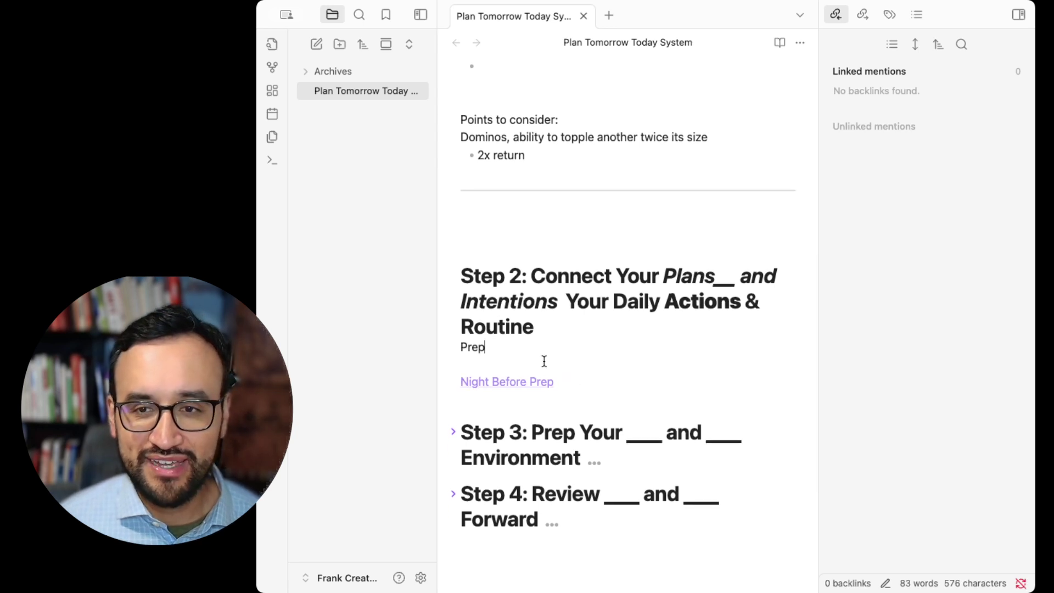
left_click(537, 382)
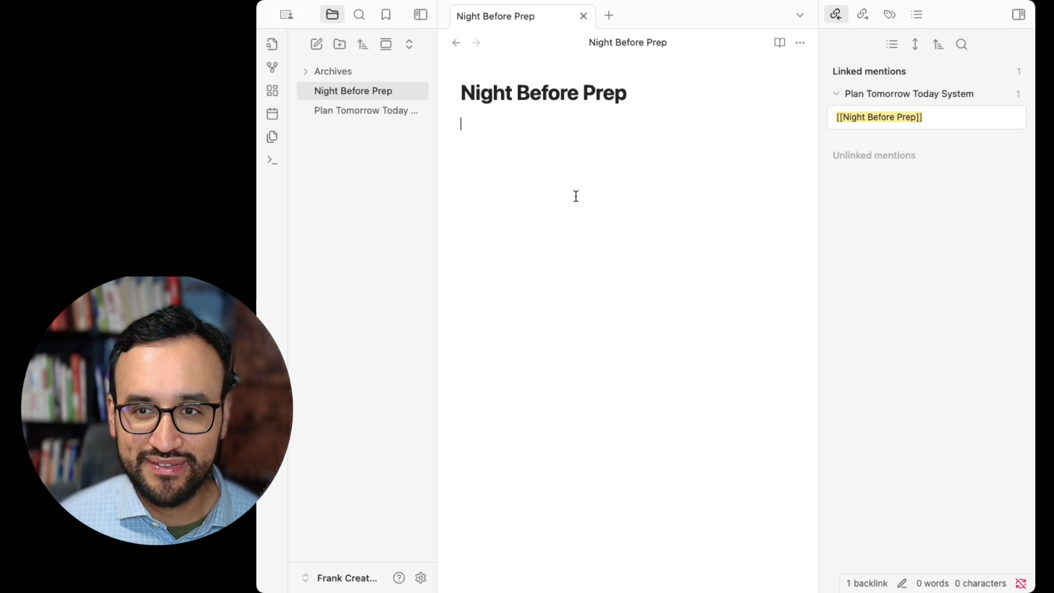
left_click(644, 89)
type("Template")
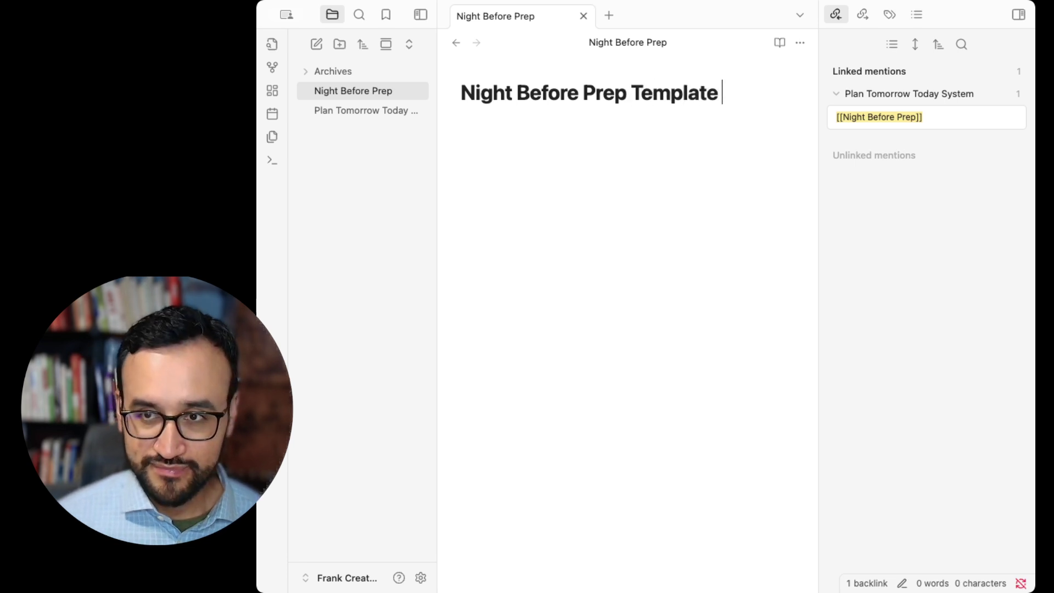
left_click(572, 168)
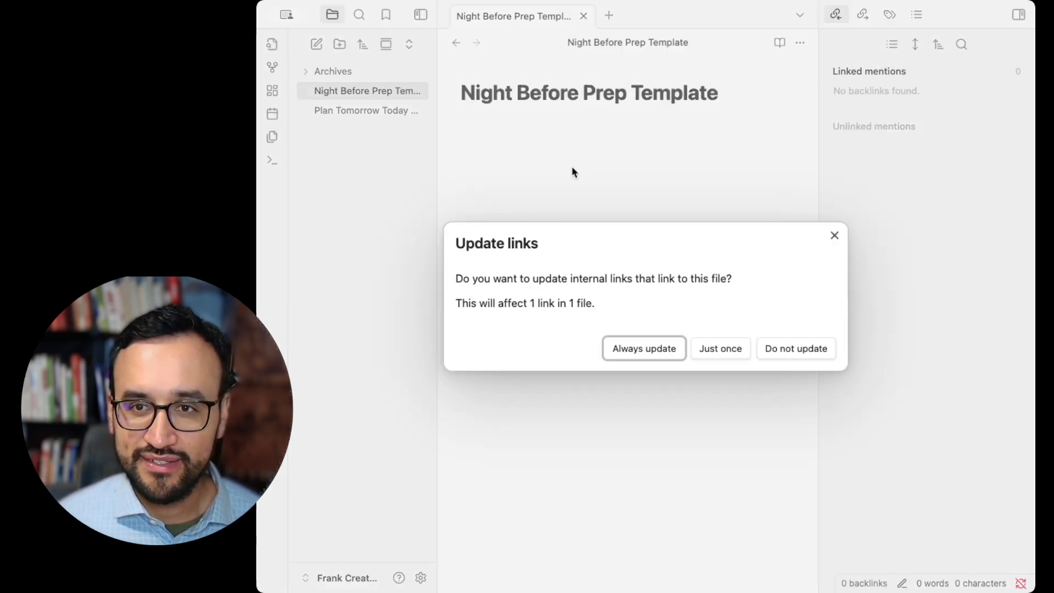
left_click(672, 348)
Copy everything from the Night Before Prep heading through the Gratitude bullet in Step 1 into the Night Before Prep Template note.
left_click(457, 45)
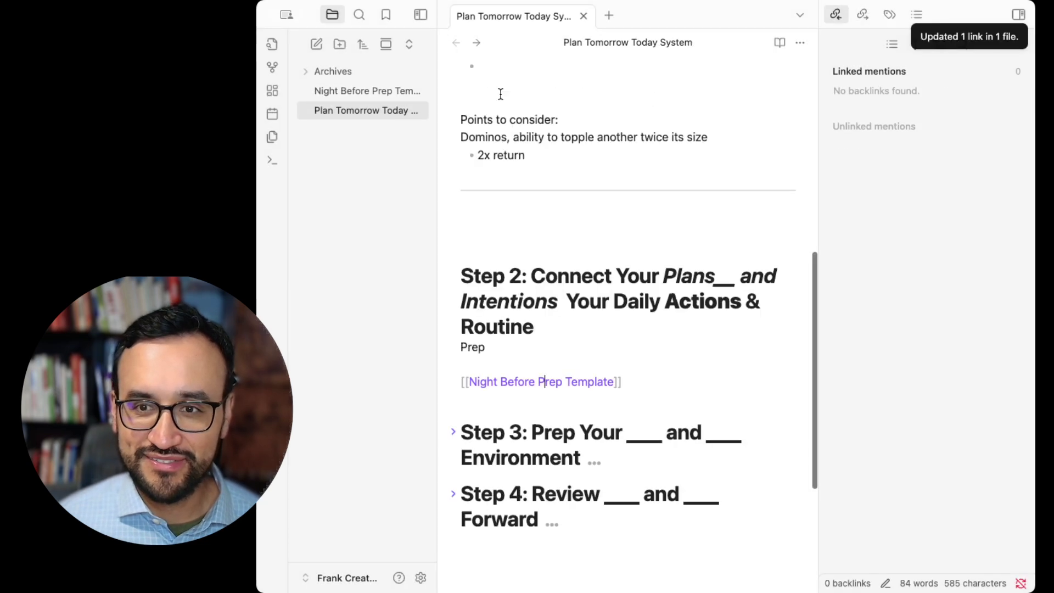
scroll(566, 274, "up", 6)
left_click(559, 323)
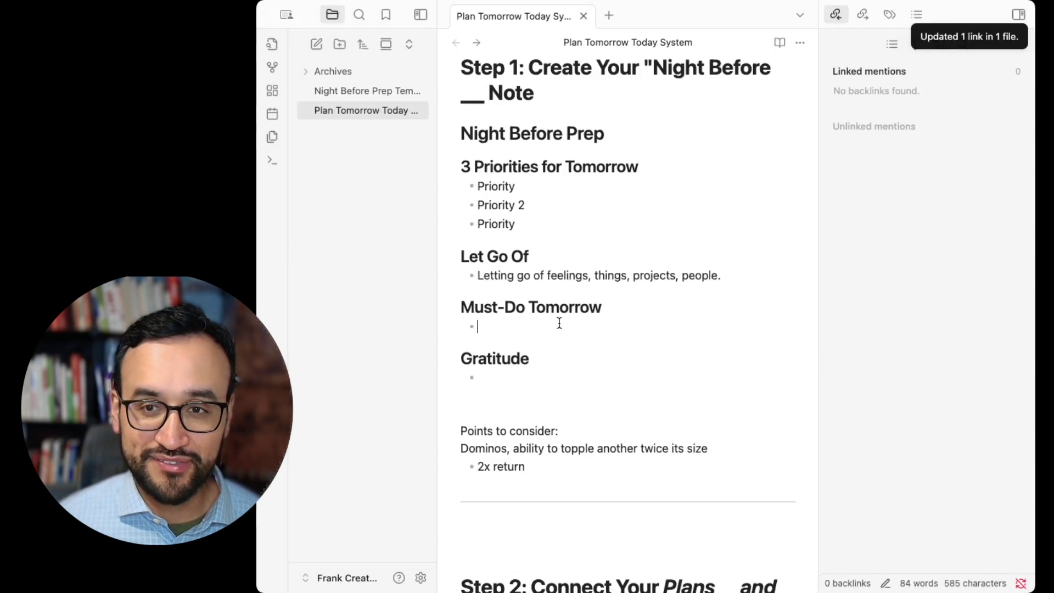
left_click(516, 391)
scroll(514, 396, "up", 3)
left_click(462, 224, "shift")
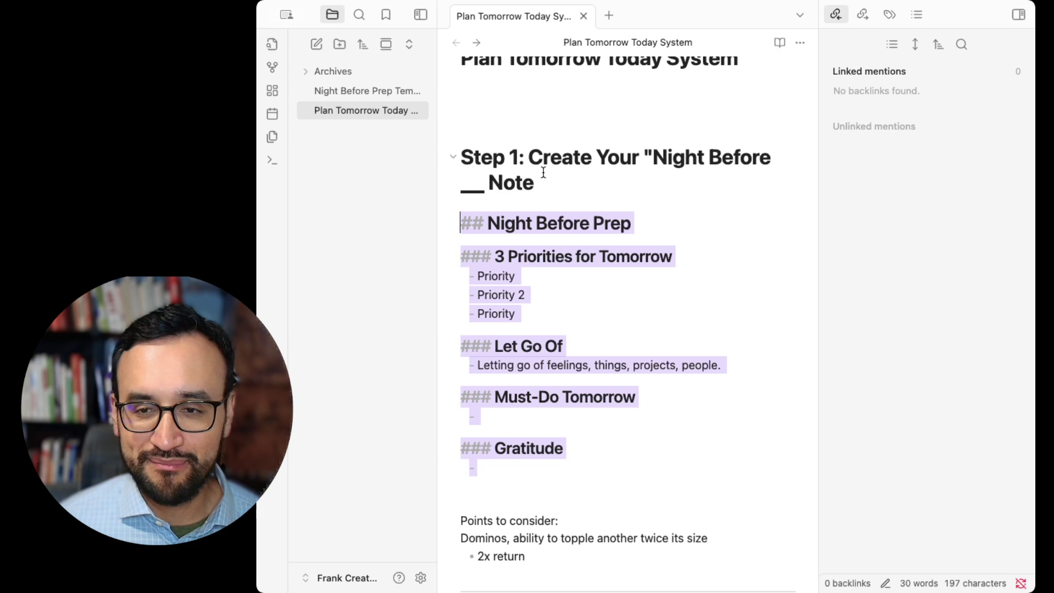
key("super+x")
left_click(536, 153)
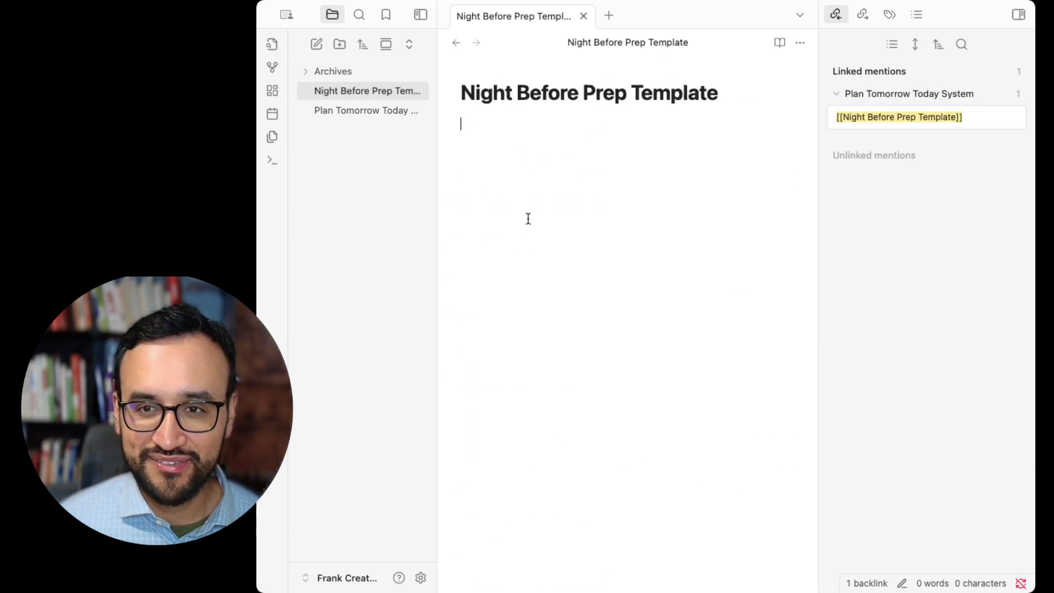
key("super+v")
Delete the three bullets under "3 Priorities for Tomorrow" in the template note.
left_click(527, 189)
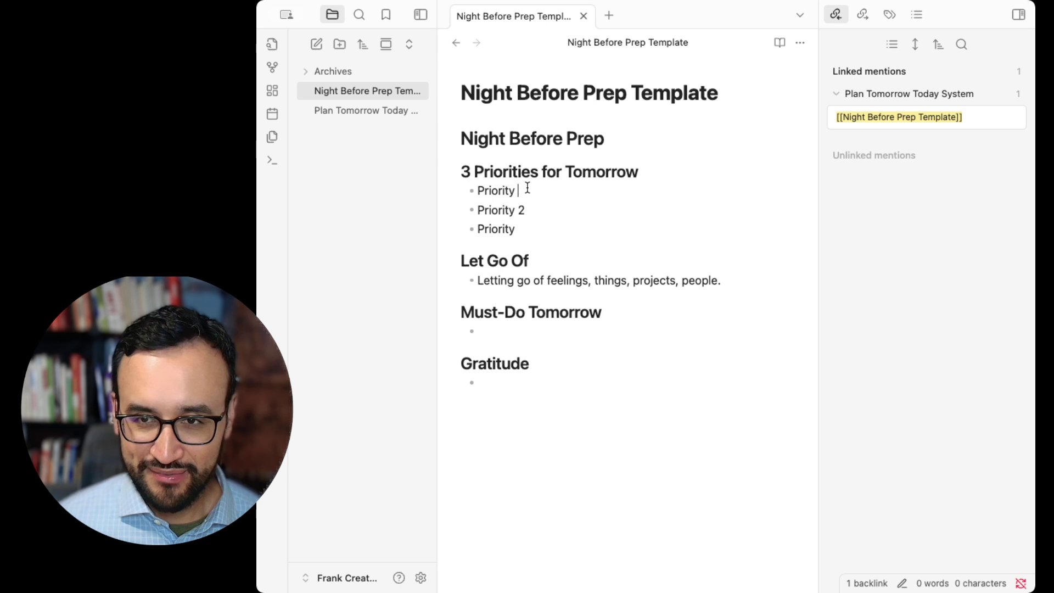
key("super+d")
key("super+d")
key("super+d")
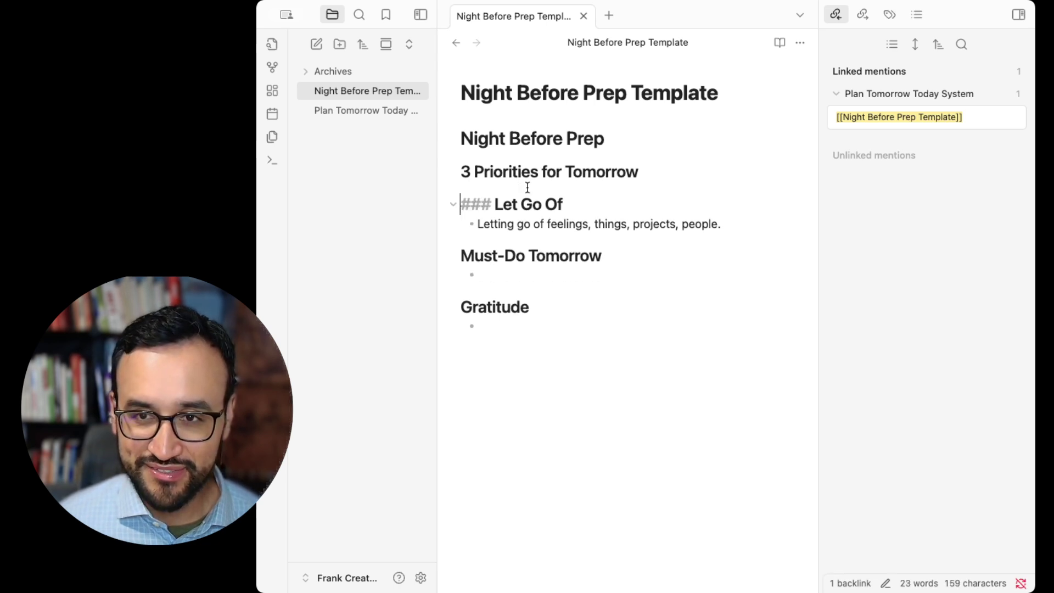
Add a numbered list with three empty items, 1 to 3, under "3 Priorities for Tomorrow", leaving a blank line beneath it.
key("Up")
key("Return")
key("Up")
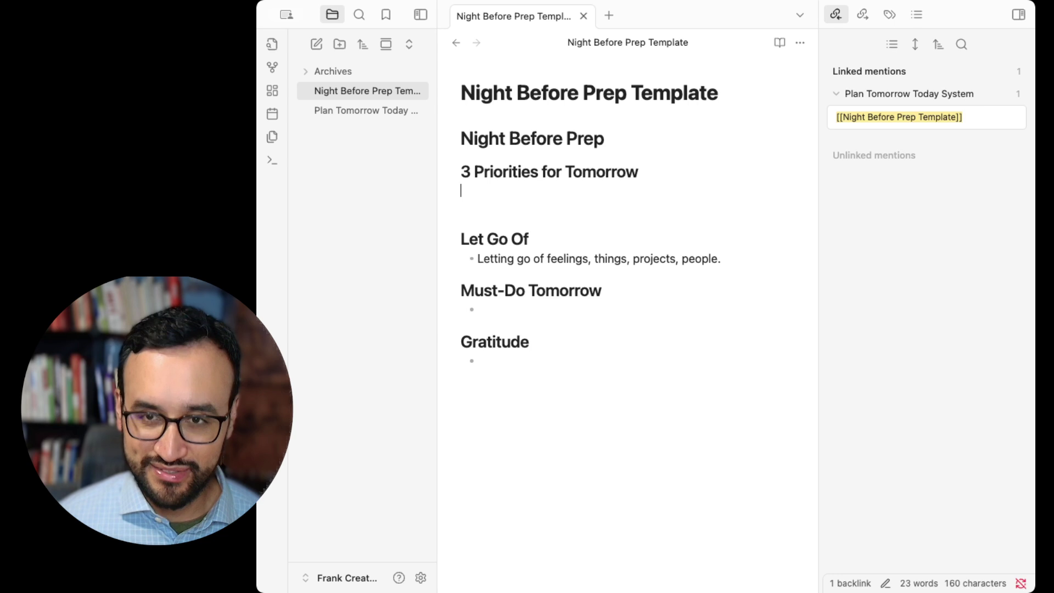
type("1. a")
key("Return")
type("a")
key("Return")
type("a")
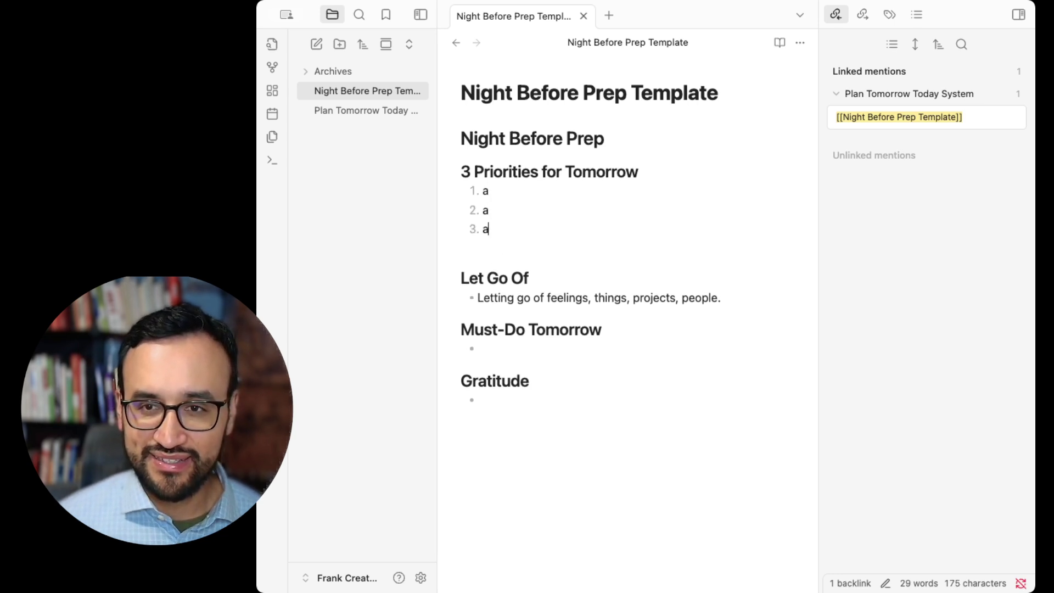
key("BackSpace")
key("Up")
key("BackSpace")
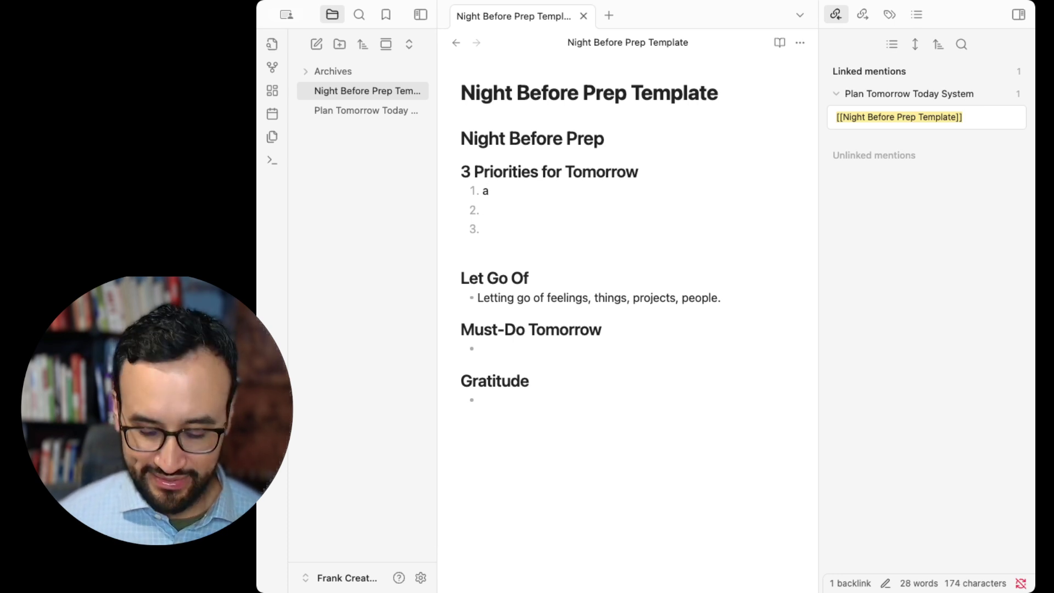
key("BackSpace")
Clear the example text under "Let Go Of", keeping its bullet empty.
key("Down")
key("Down")
key("Down")
key("Down")
key("Down")
key("Down")
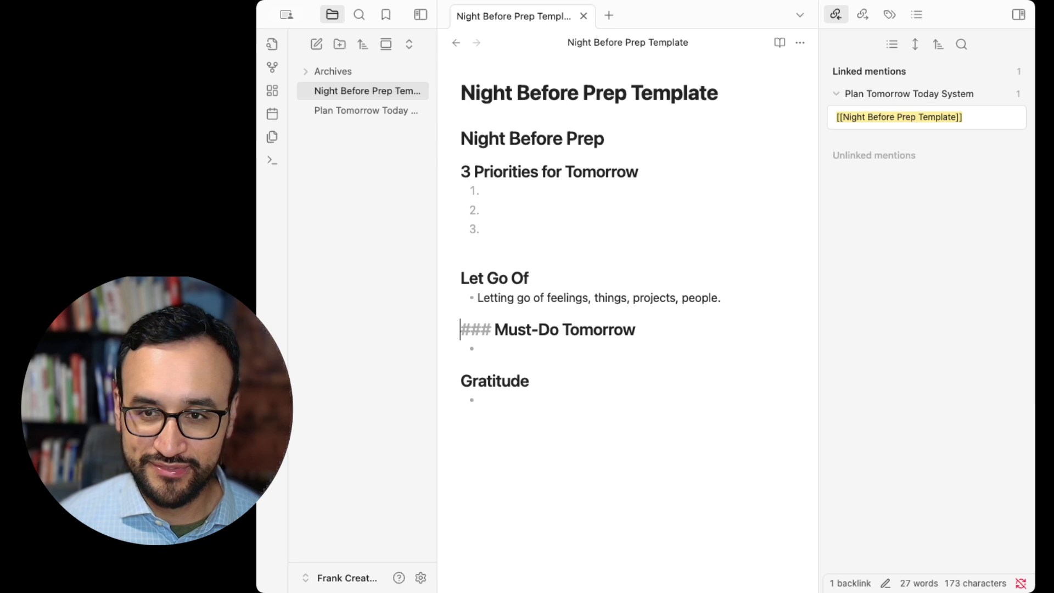
key("Up")
key("Up")
key("BackSpace")
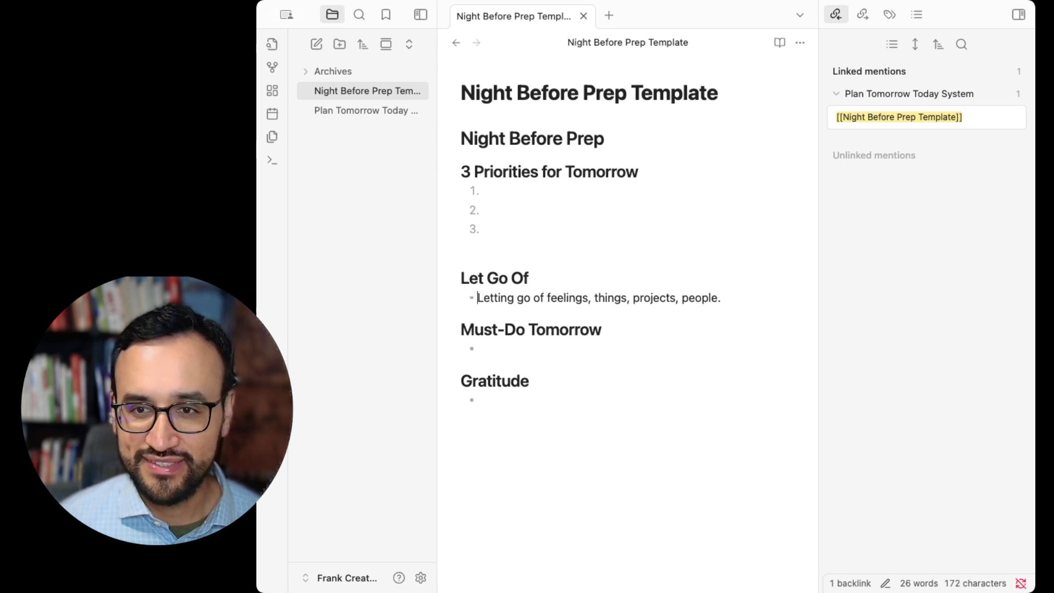
left_click(727, 297, "shift")
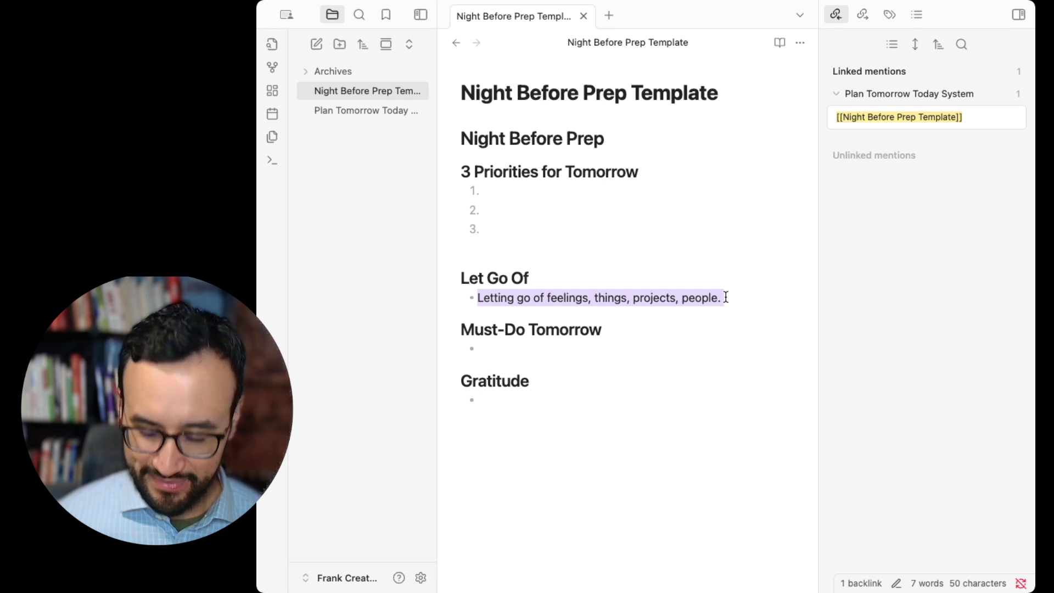
key("BackSpace")
key("Down")
key("Down")
key("Down")
key("Down")
key("Down")
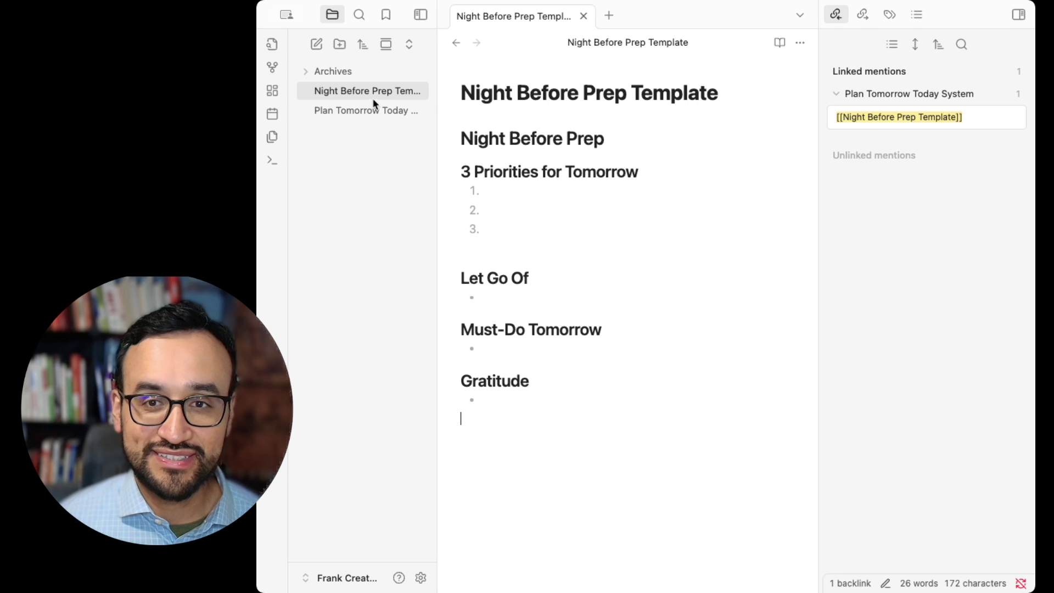
Go back to the Plan Tomorrow Today System note and add a blank line beneath the Night Before Prep Template link.
left_click(454, 47)
left_click(519, 180)
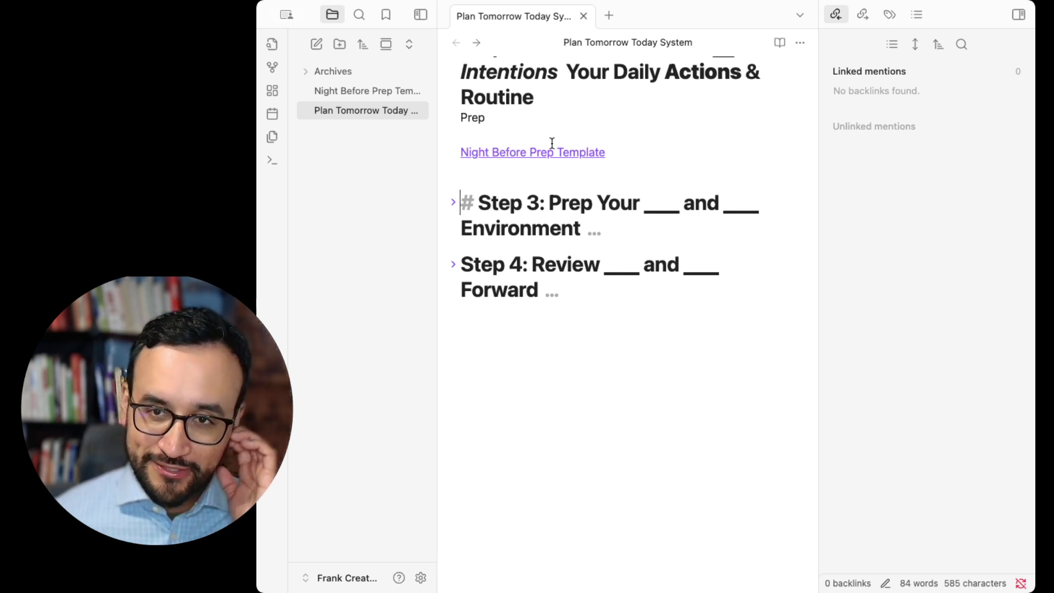
left_click(506, 167)
key("Return")
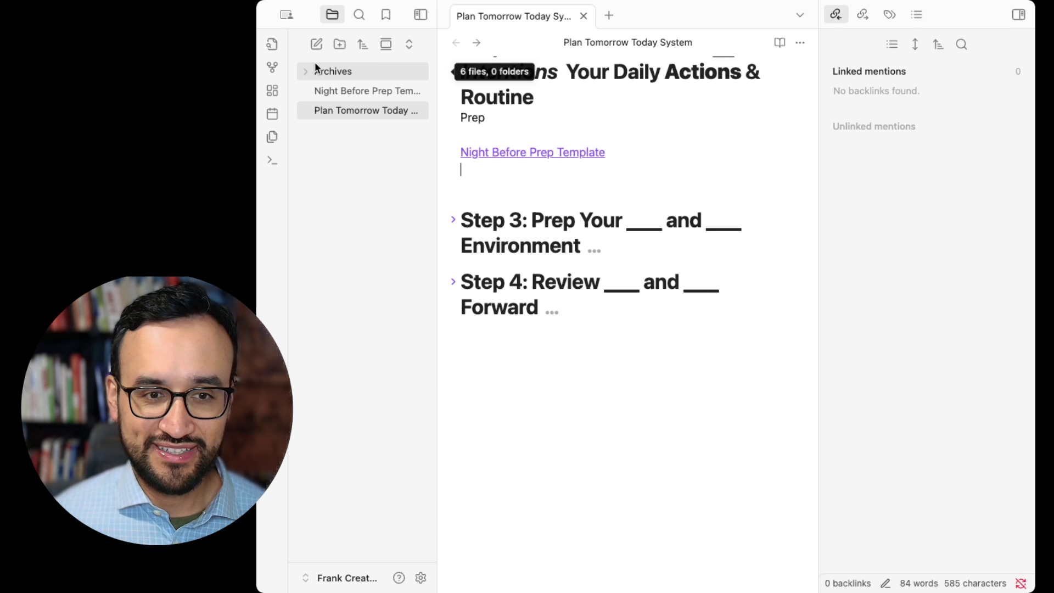
Create a new note titled "Daily Note Template".
left_click(316, 46)
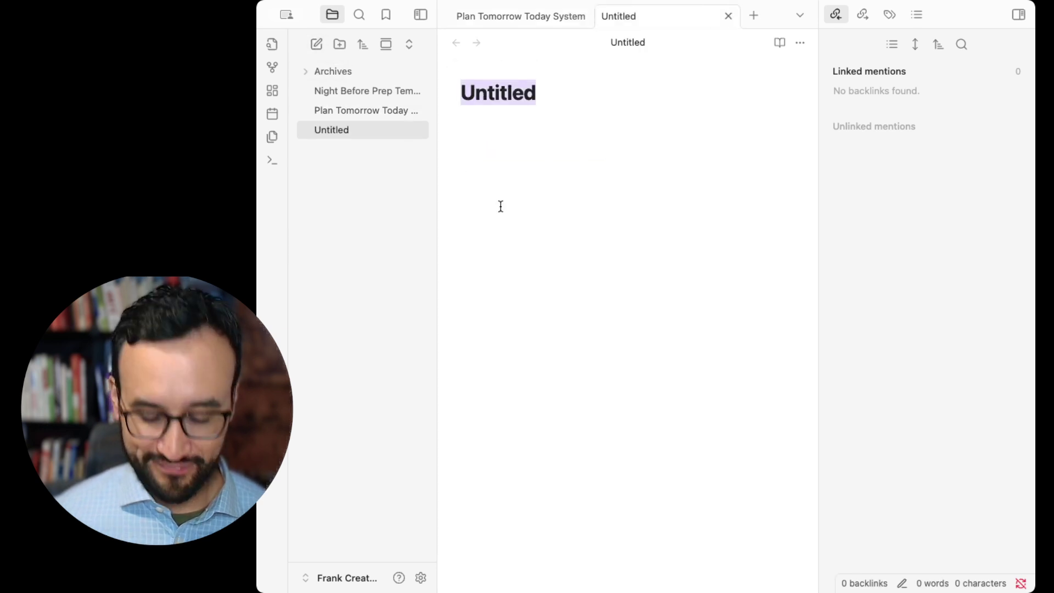
type("Daily Note Template")
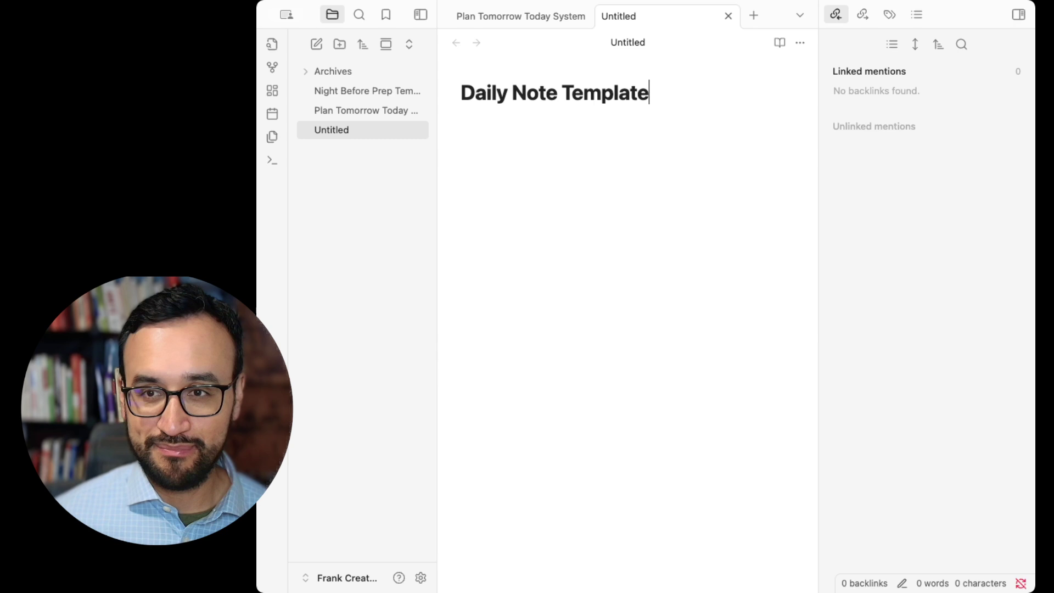
key("Return")
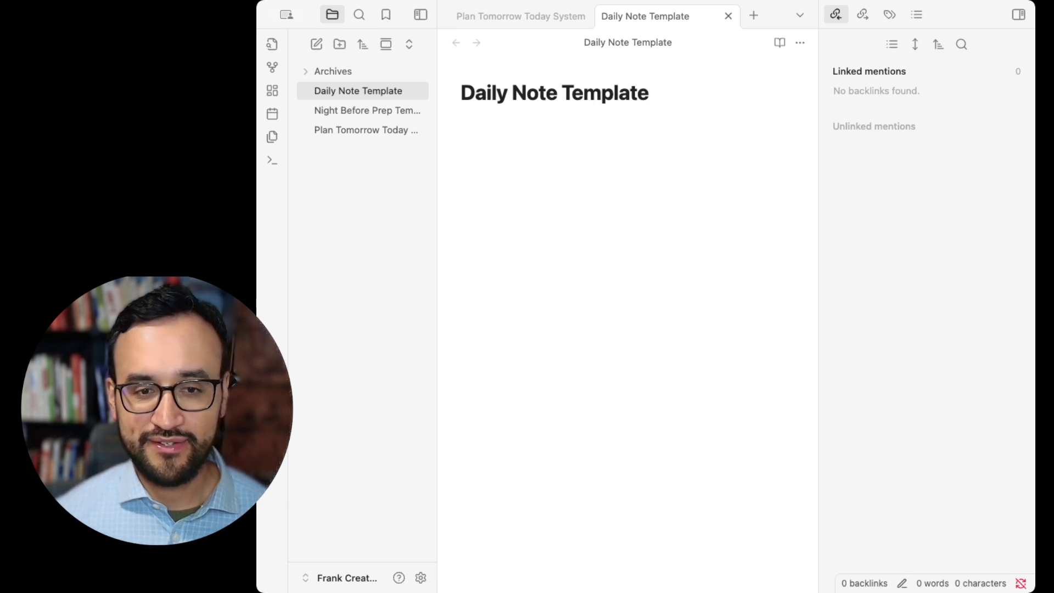
Insert a link to the Night Before Prep Template in the Daily Note Template body, with a new line beneath it.
left_click(517, 220)
left_click(487, 141)
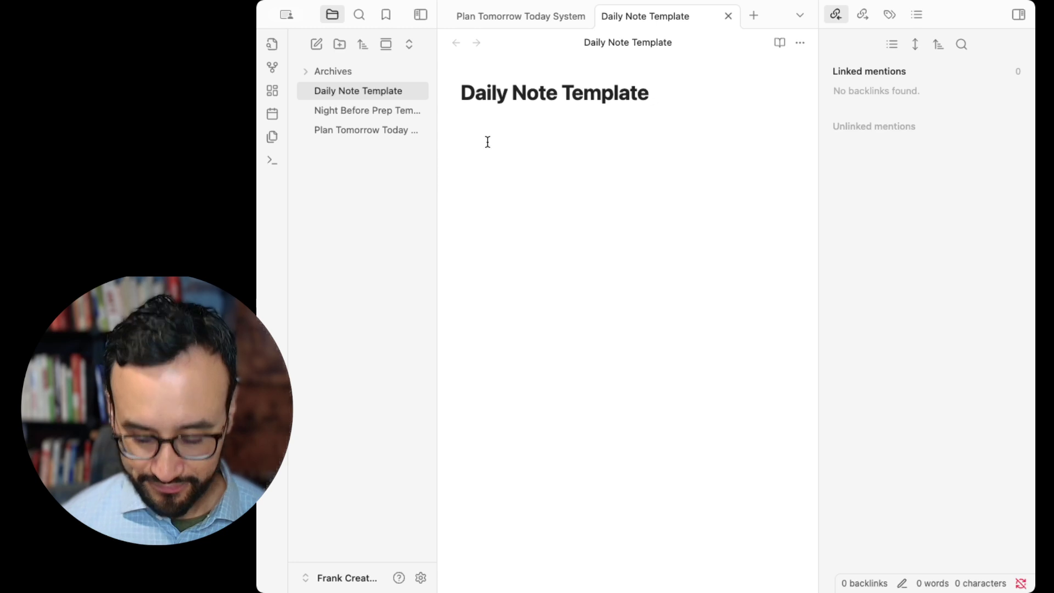
type("[[Night")
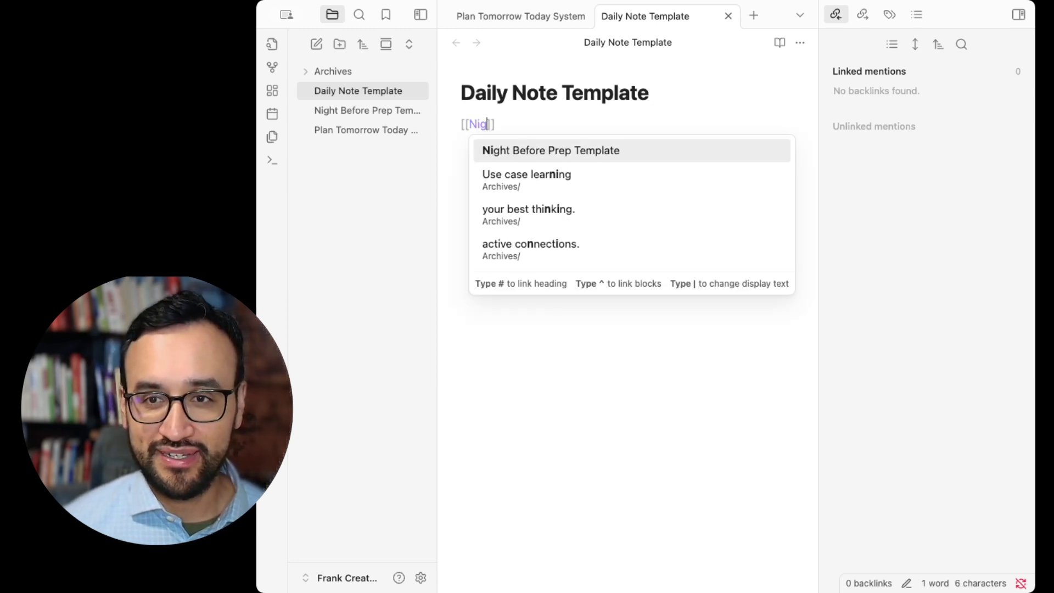
key("Return")
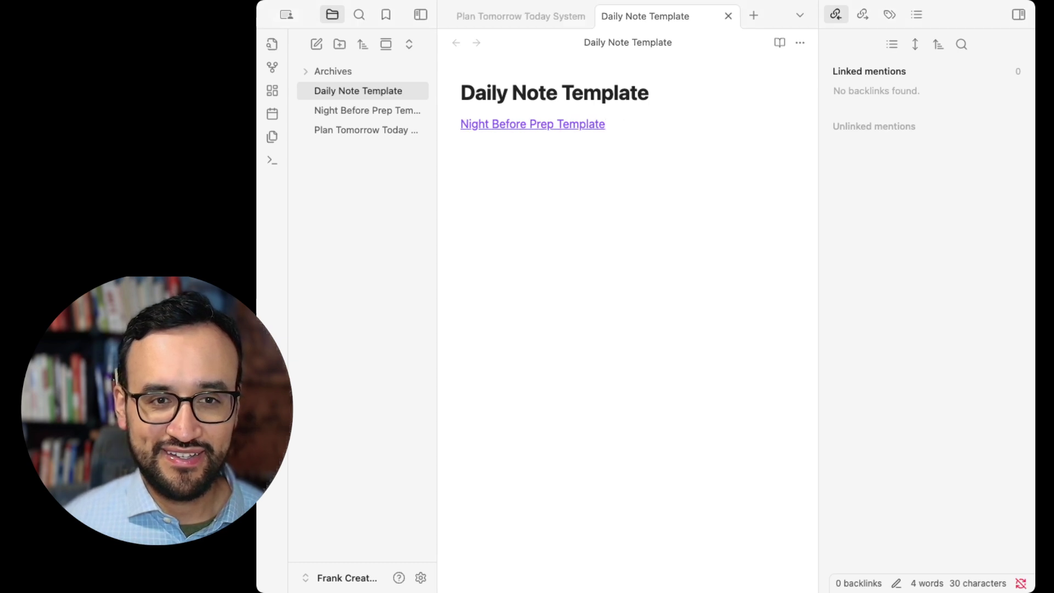
left_click(492, 218)
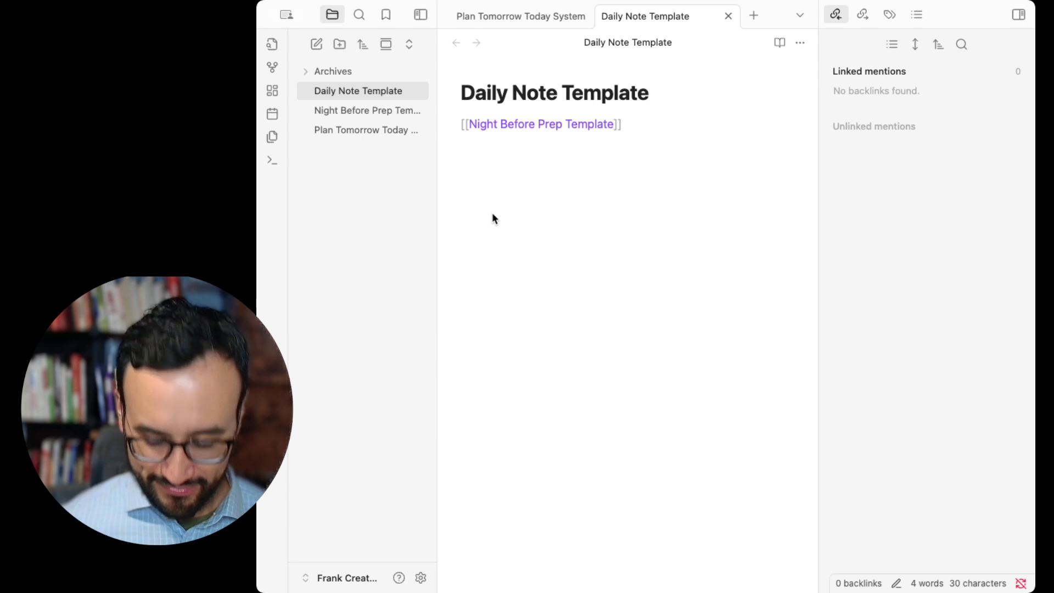
key("Return")
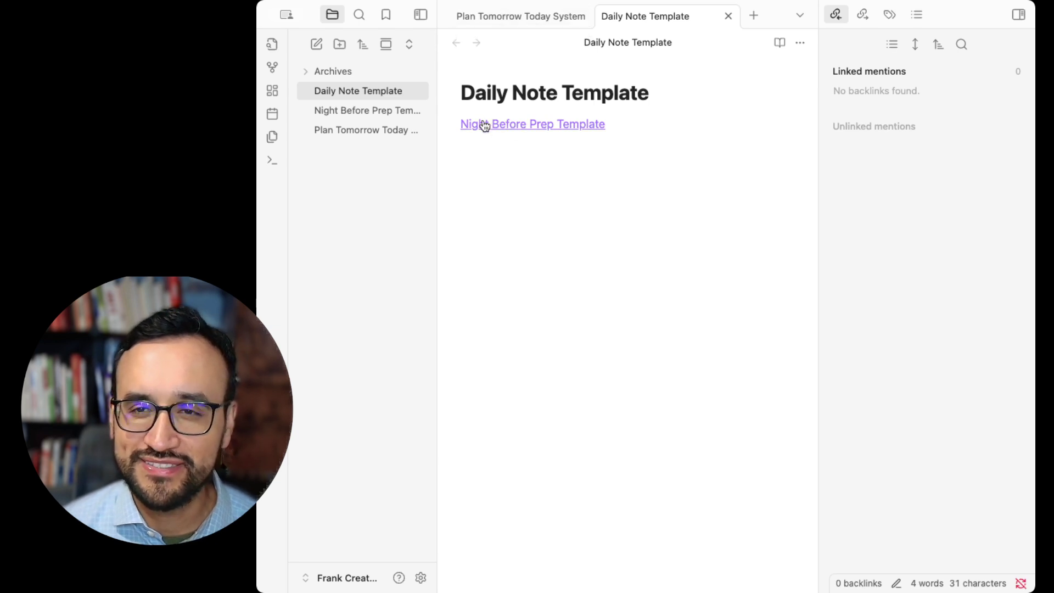
Go back to the Plan Tomorrow Today System note and preview the linked Night Before Prep Template under Step 2.
left_click(505, 14)
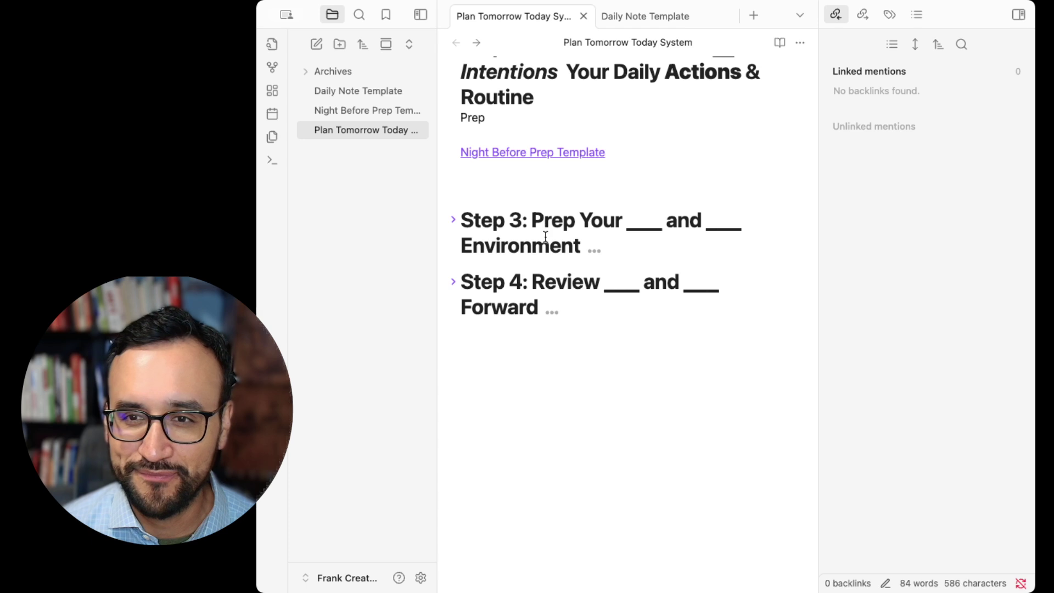
scroll(475, 174, "up", 2)
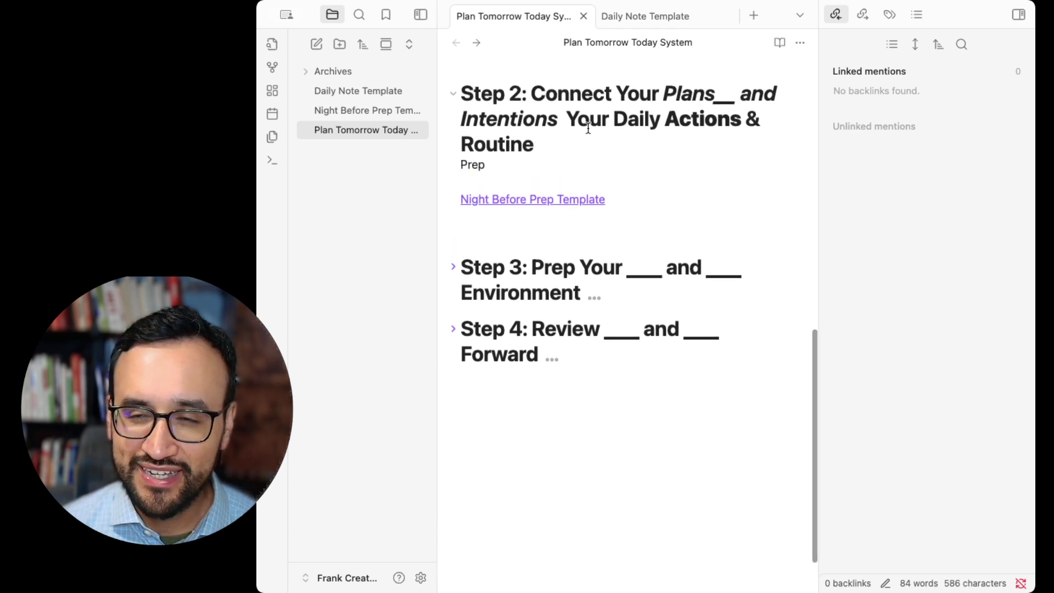
scroll(502, 184, "up", 1)
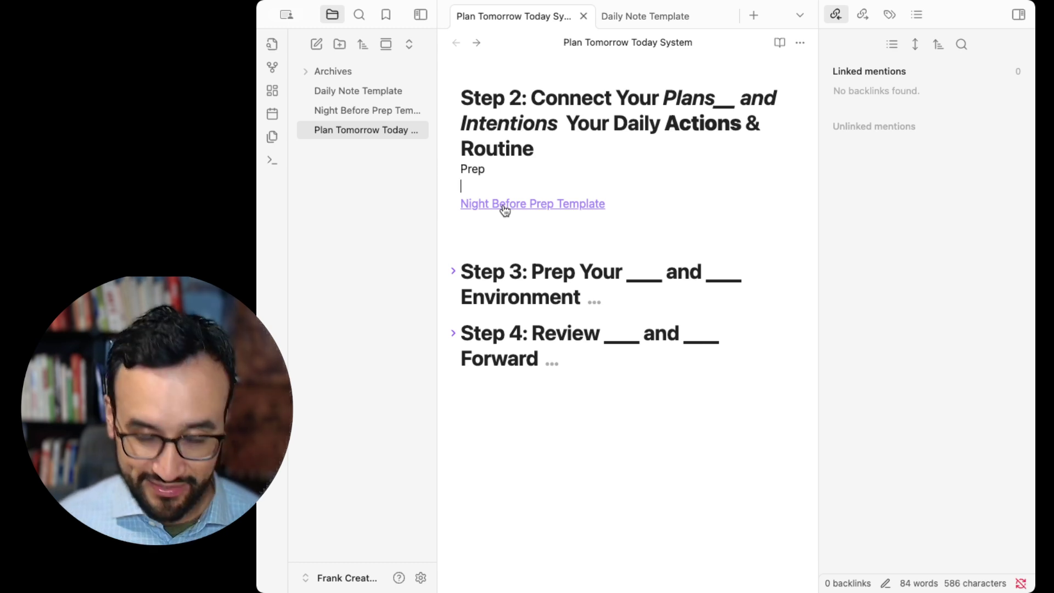
mouse_move(504, 210)
scroll(581, 310, "down", 1)
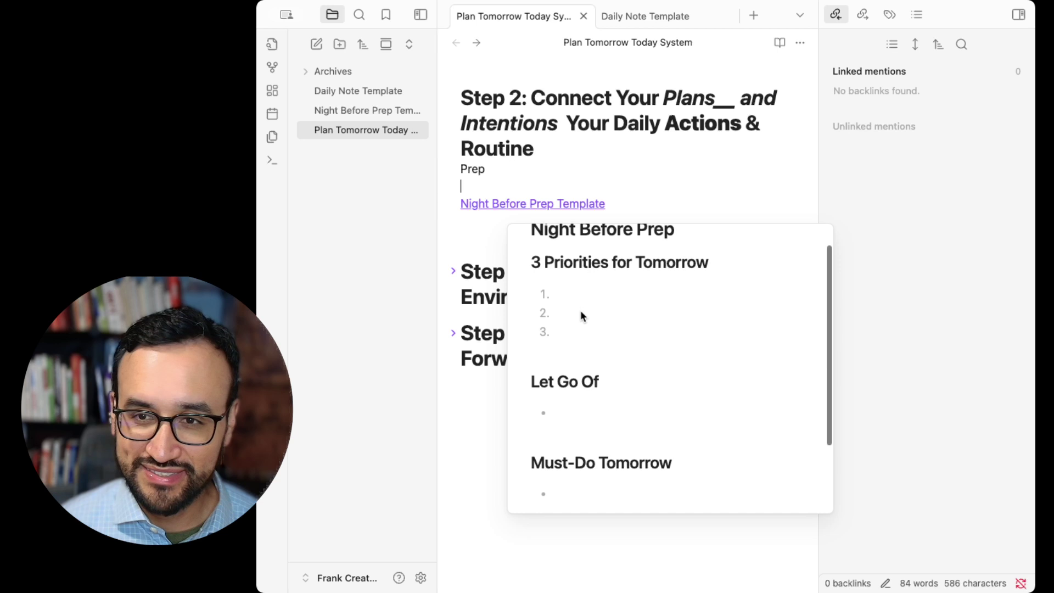
scroll(581, 310, "down", 3)
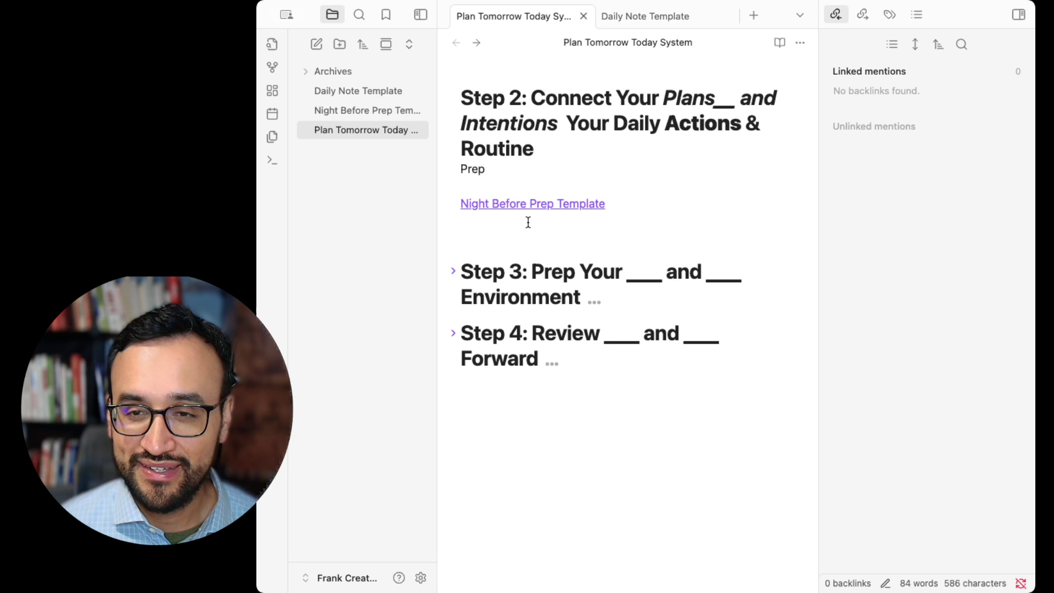
left_click(492, 225)
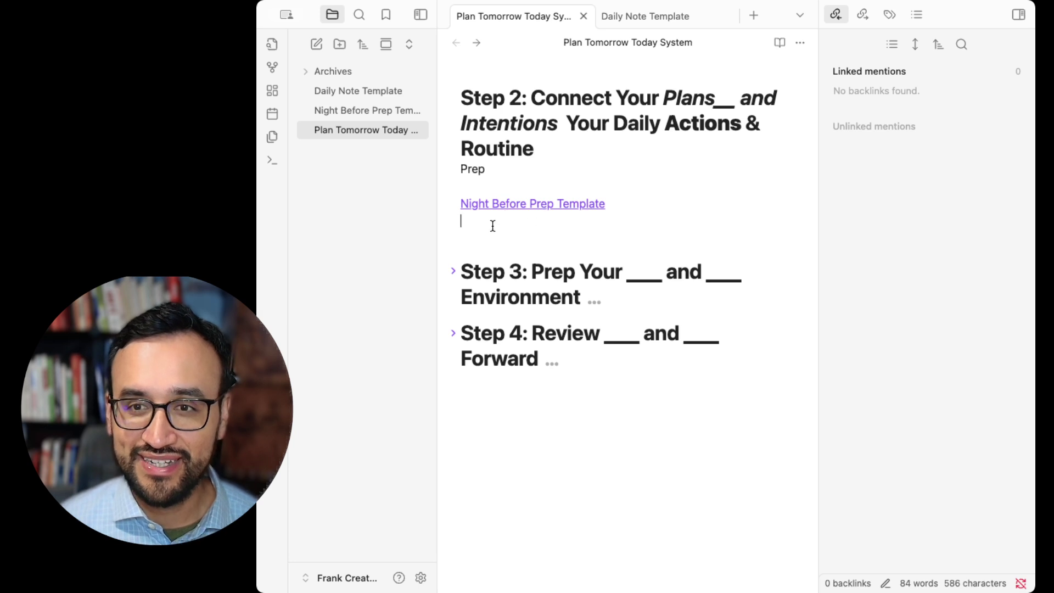
In the Daily notes settings, set the new file location to the vault root "/".
left_click(421, 577)
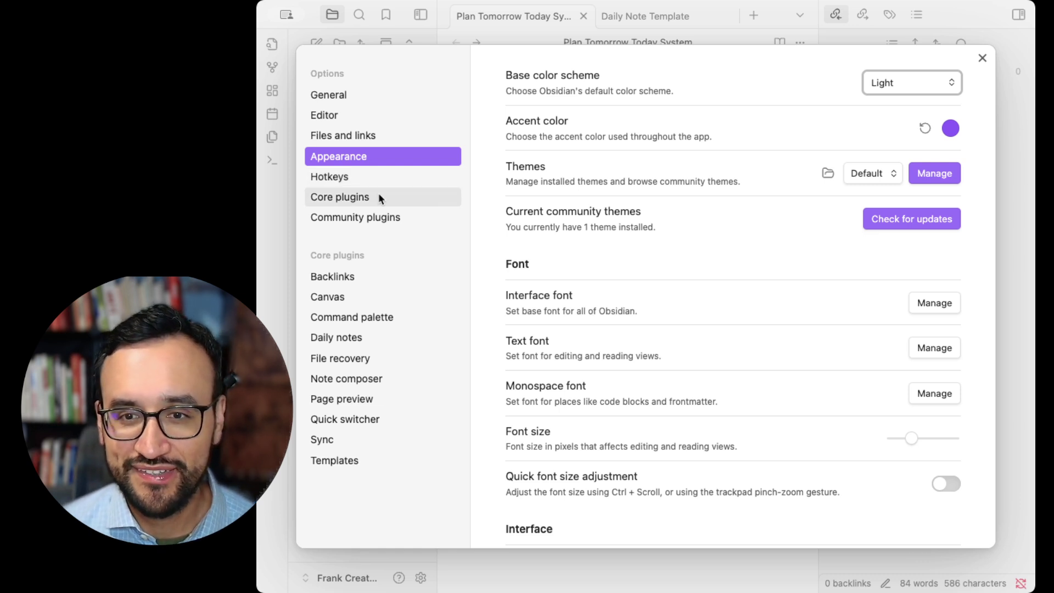
left_click(371, 337)
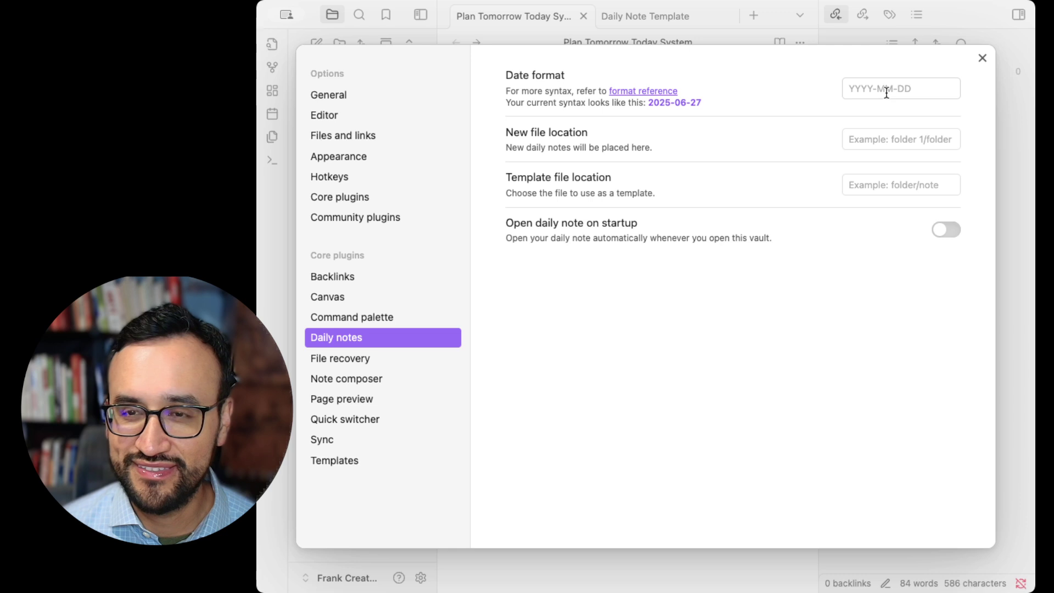
left_click(891, 134)
left_click(881, 166)
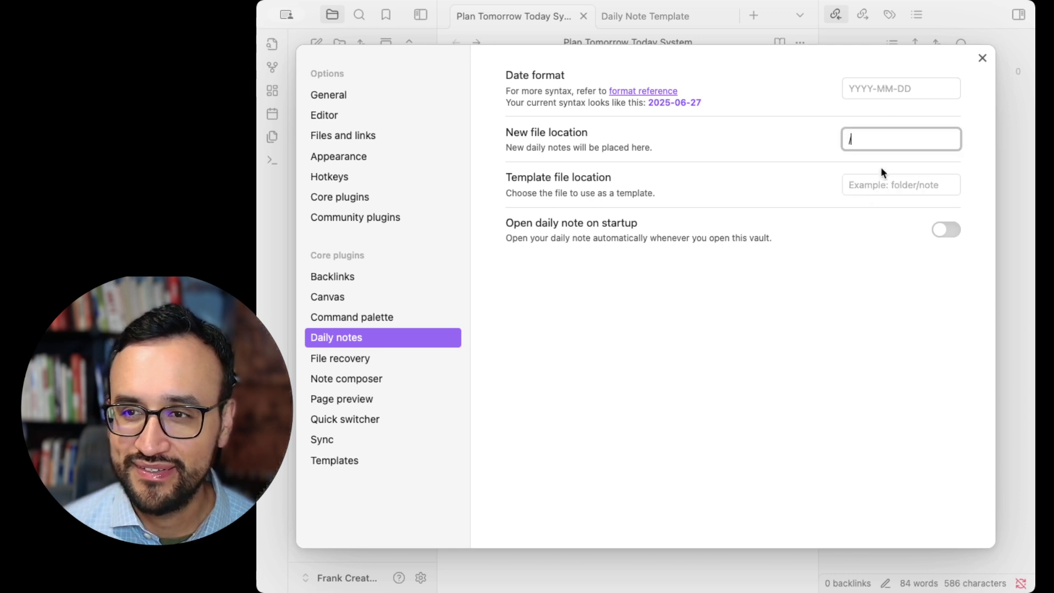
left_click(884, 184)
left_click(756, 274)
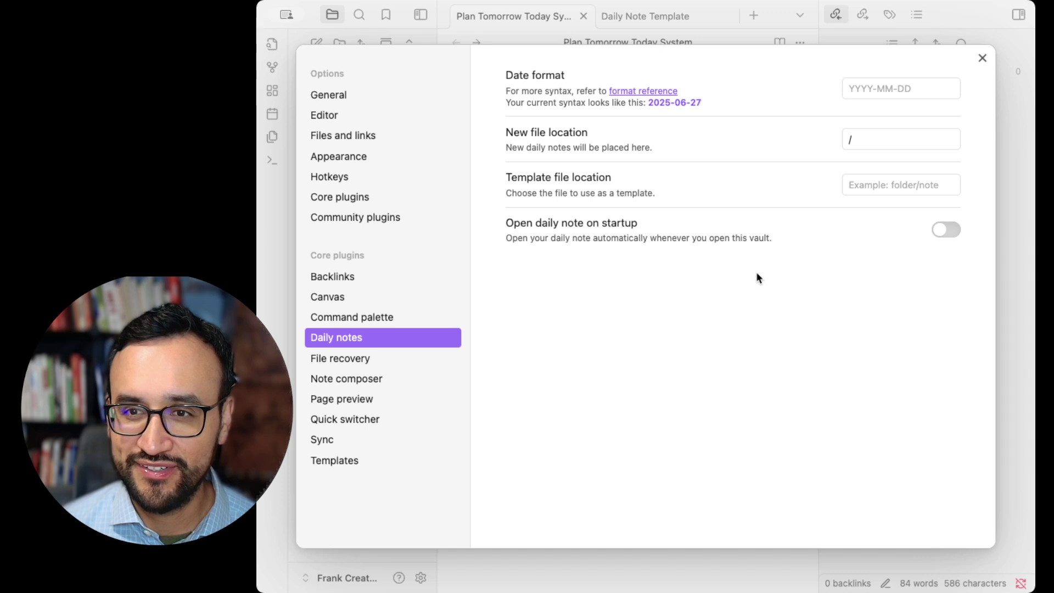
Set the daily notes template file to Night Before Prep Template and close the settings.
left_click(897, 184)
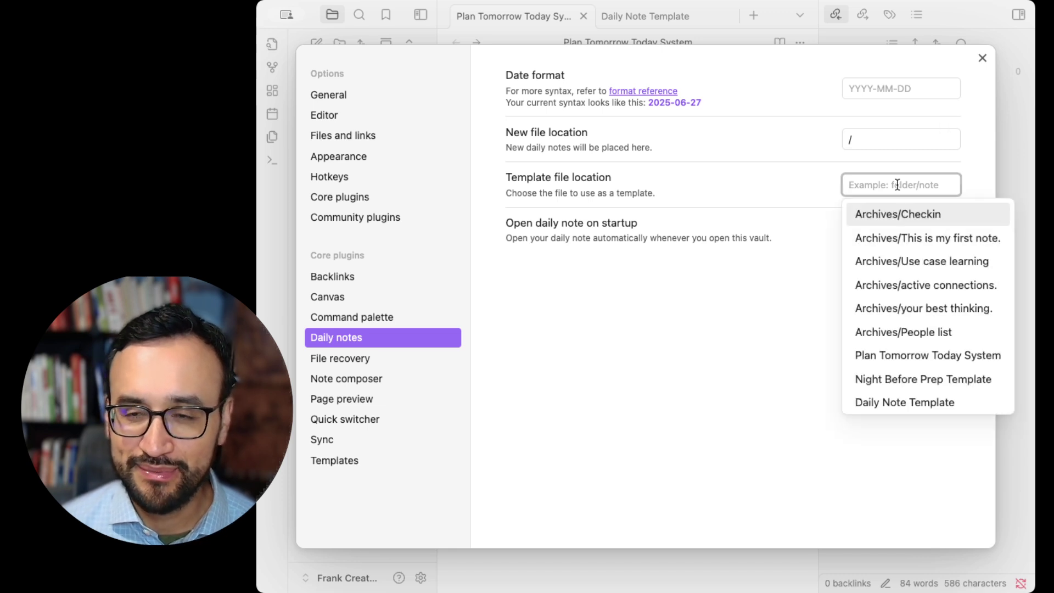
type("night")
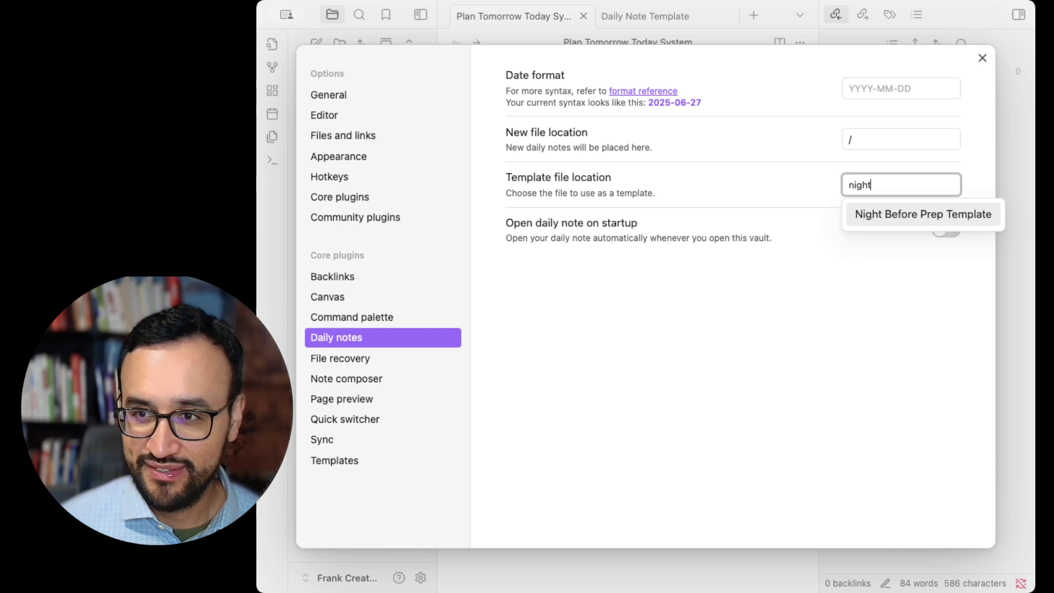
key("Return")
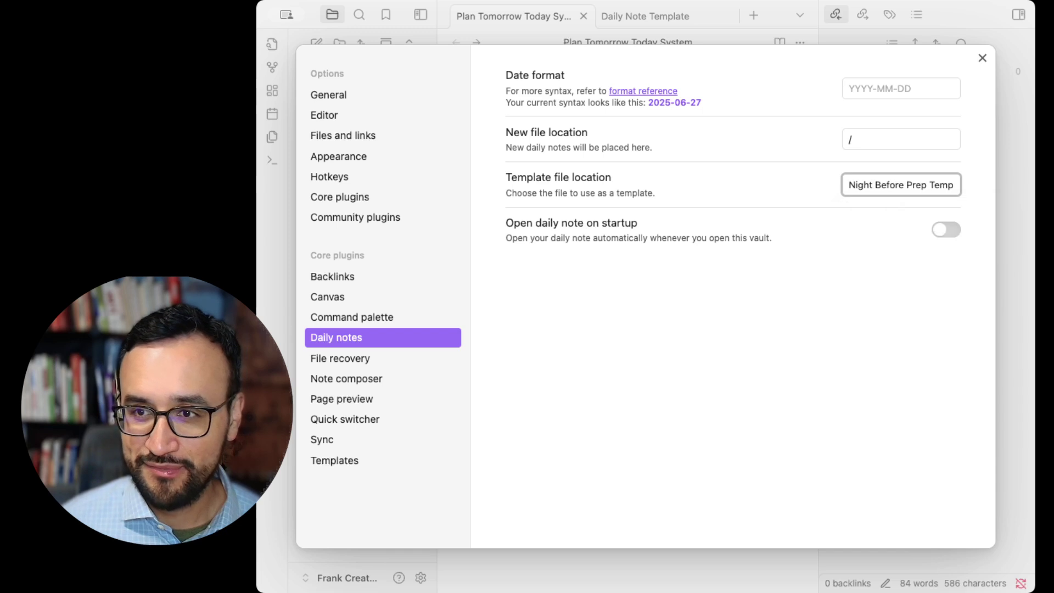
left_click(982, 57)
Open today's daily note by running the "Daily notes: Open today's daily note" command.
left_click(665, 231)
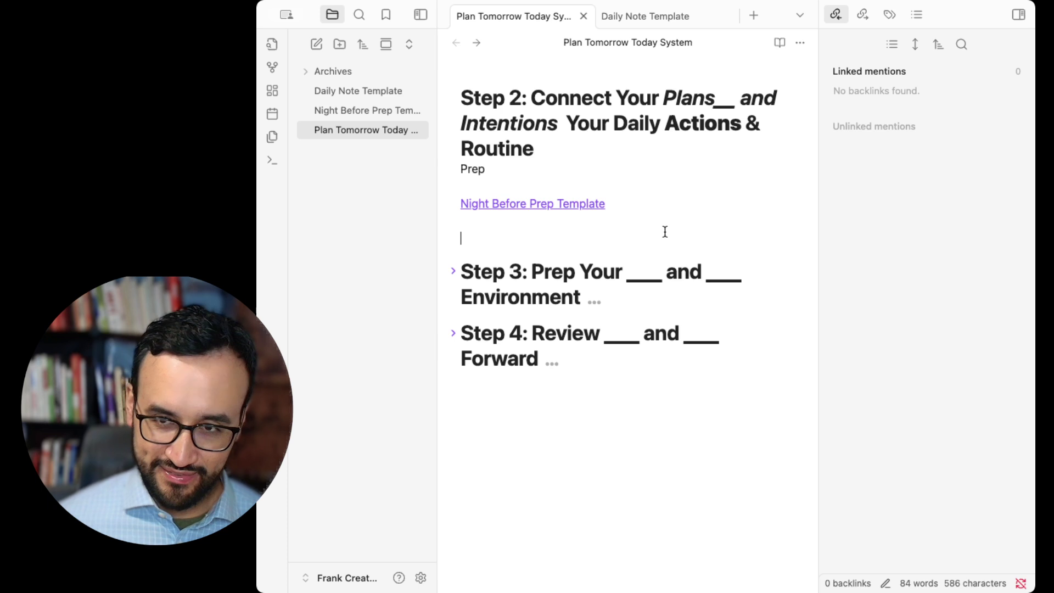
key("super+p")
type("dail")
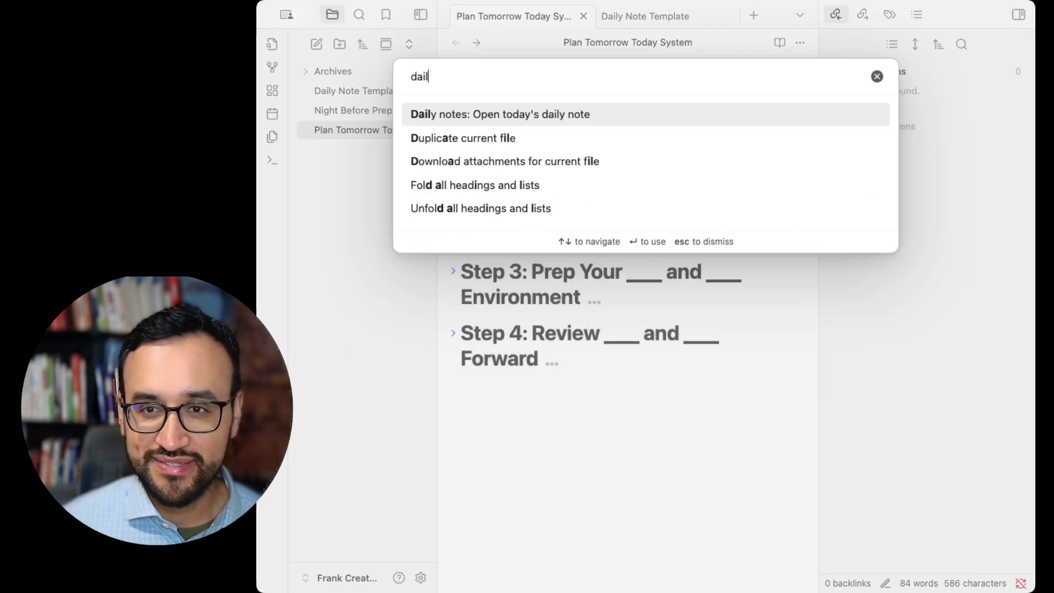
key("Return")
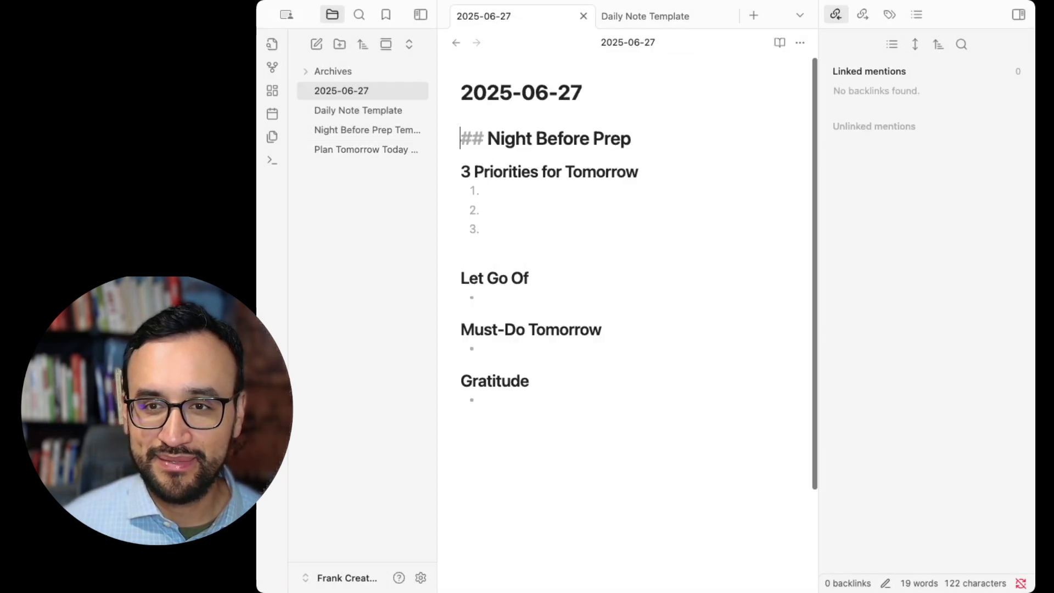
double_click(570, 91)
left_click(474, 87)
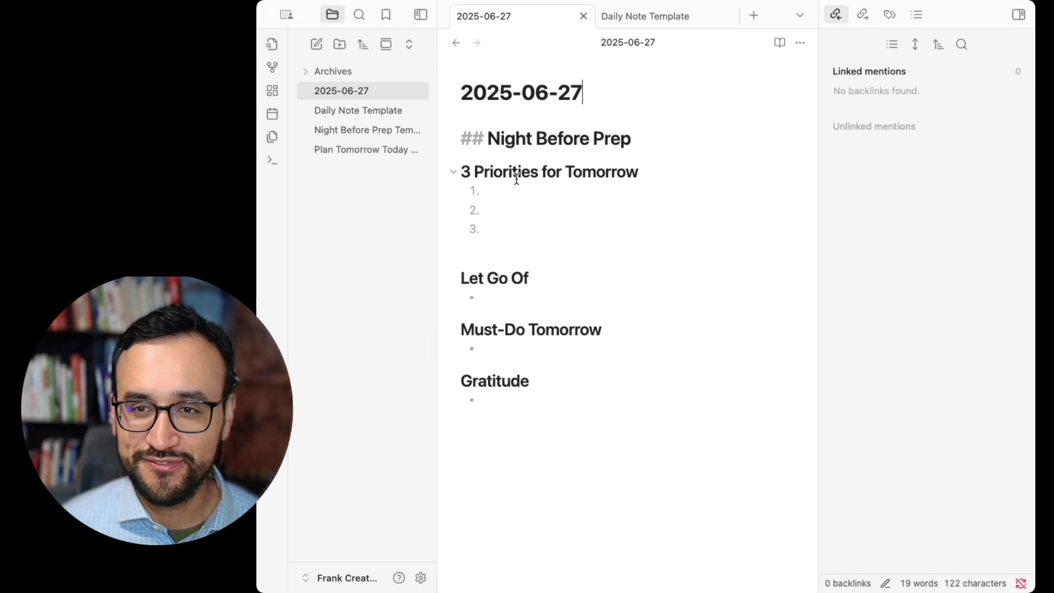
left_click_drag(517, 190, 516, 247)
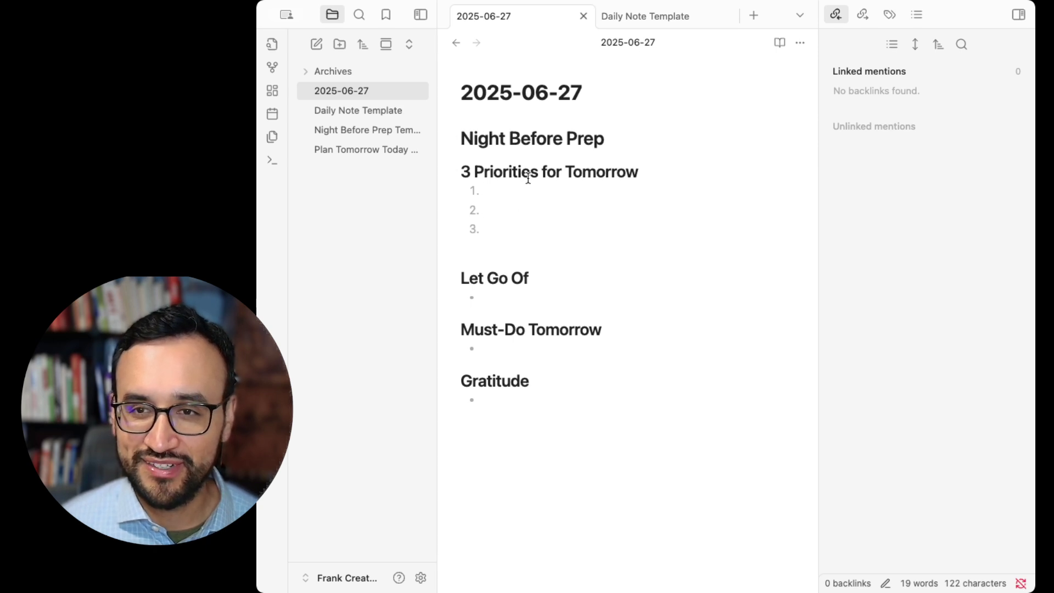
left_click(538, 114)
left_click(588, 90)
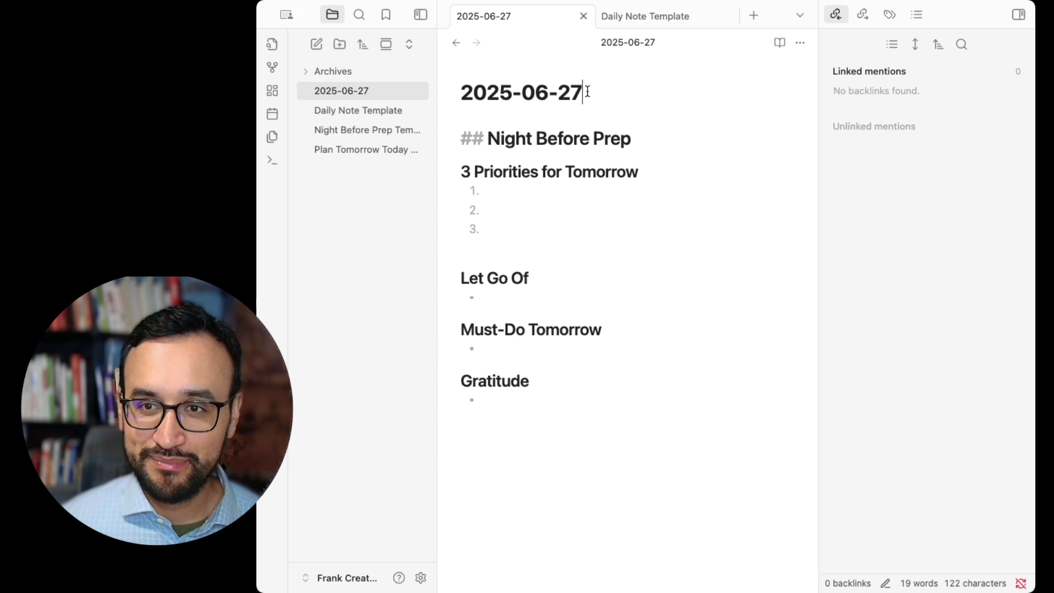
key("BackSpace")
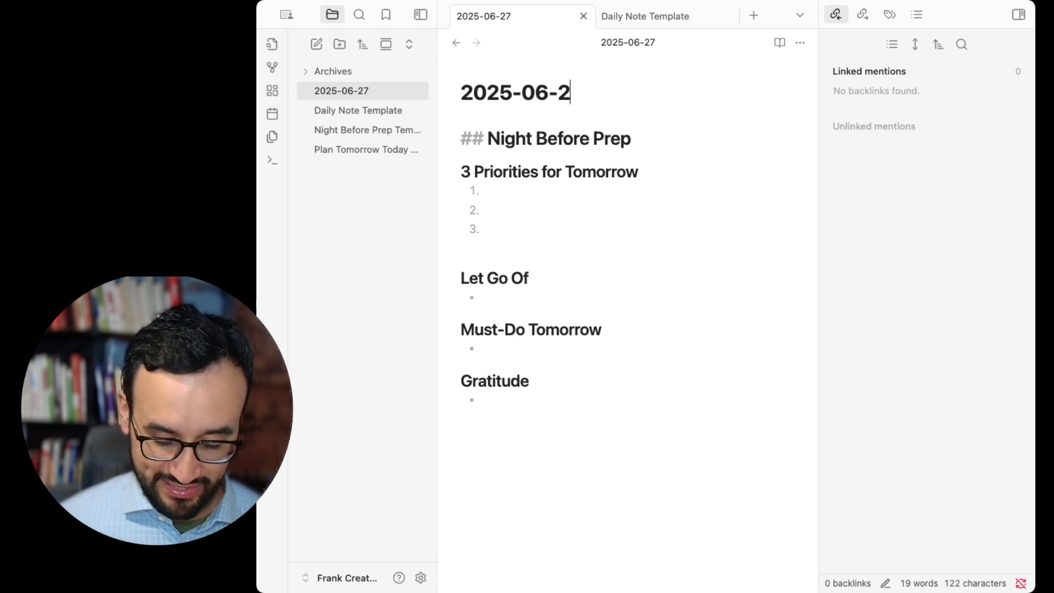
type("7")
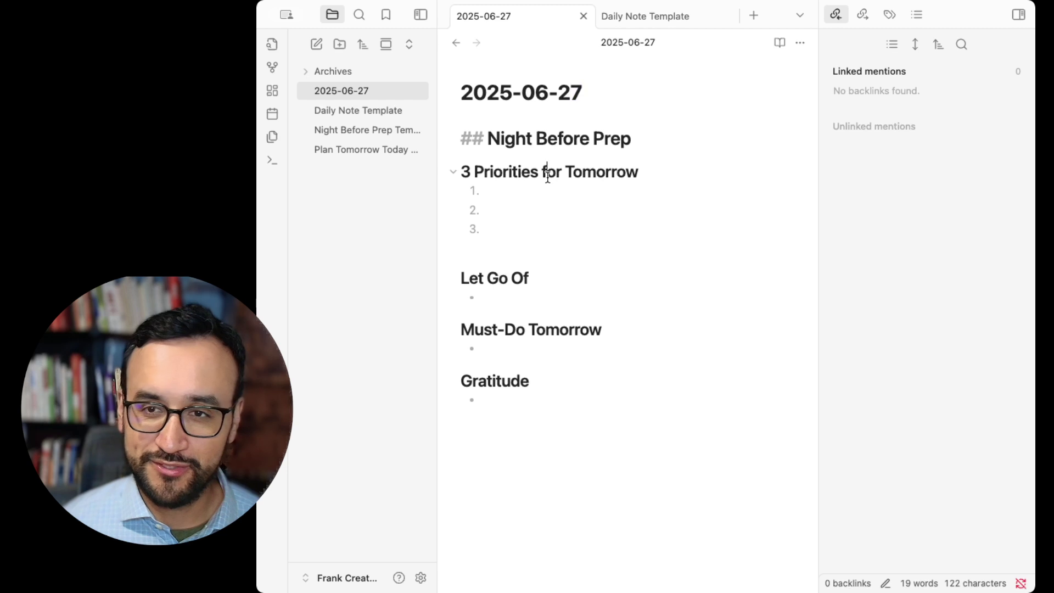
left_click(546, 172)
left_click(531, 194)
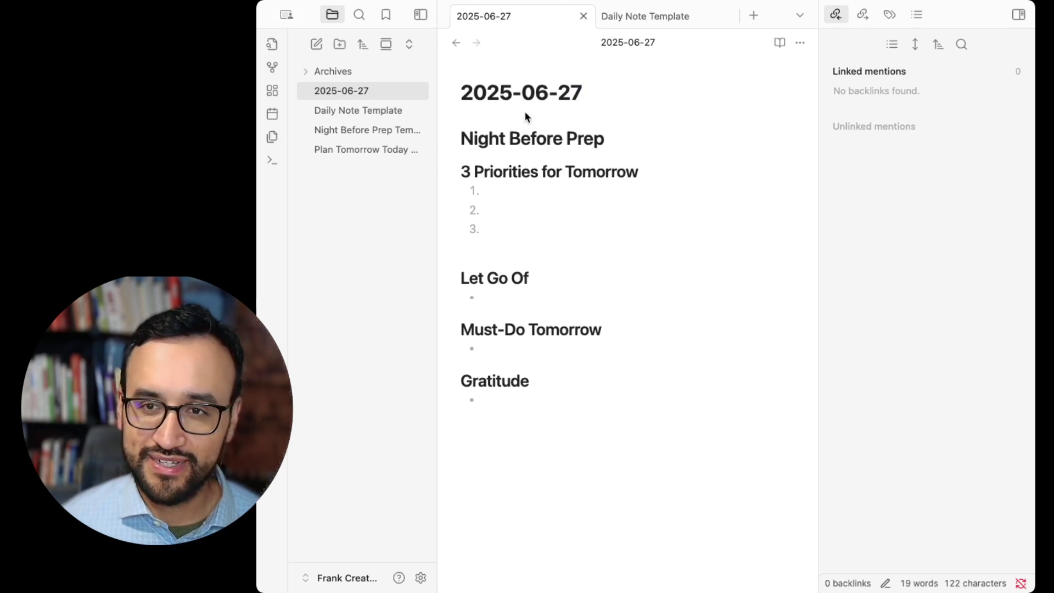
left_click(461, 140)
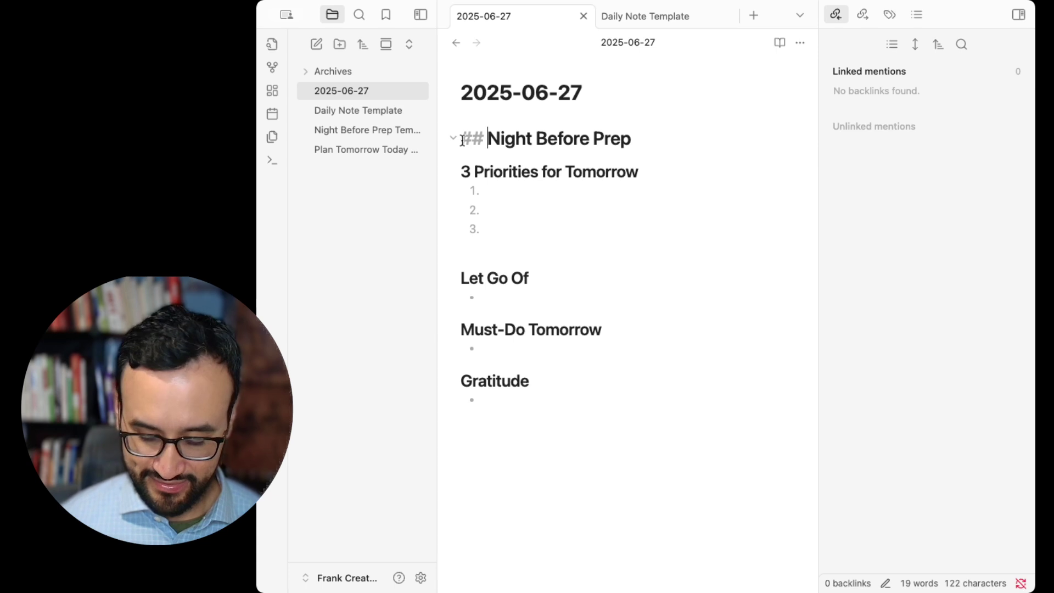
key("Return")
key("BackSpace")
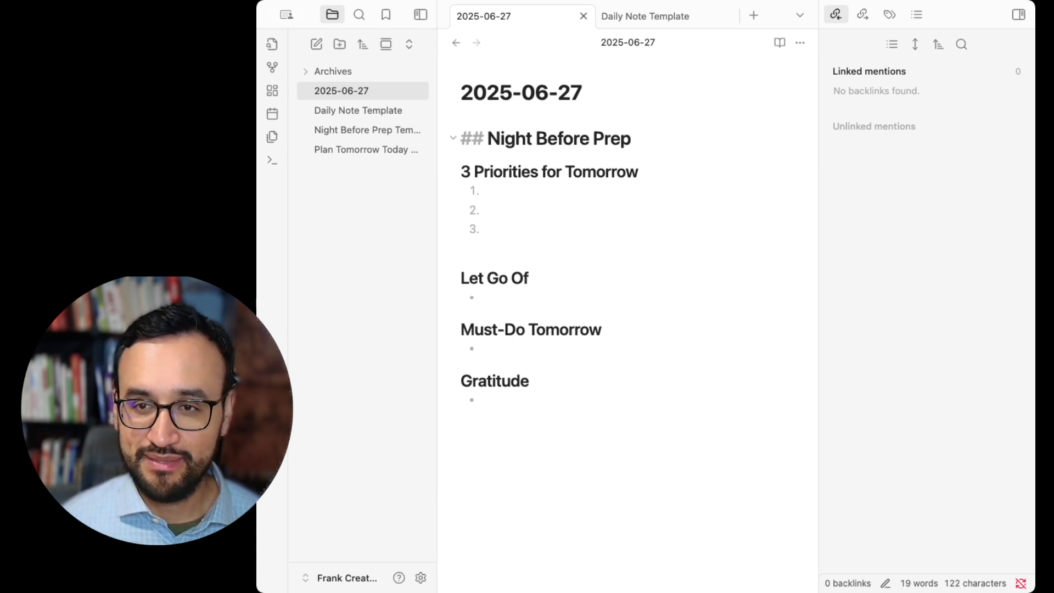
Append "- 6/26/25" to the "Night Before Prep" heading in the daily note.
triple_click(521, 92)
key("Down")
key("Down")
key("Up")
key("End")
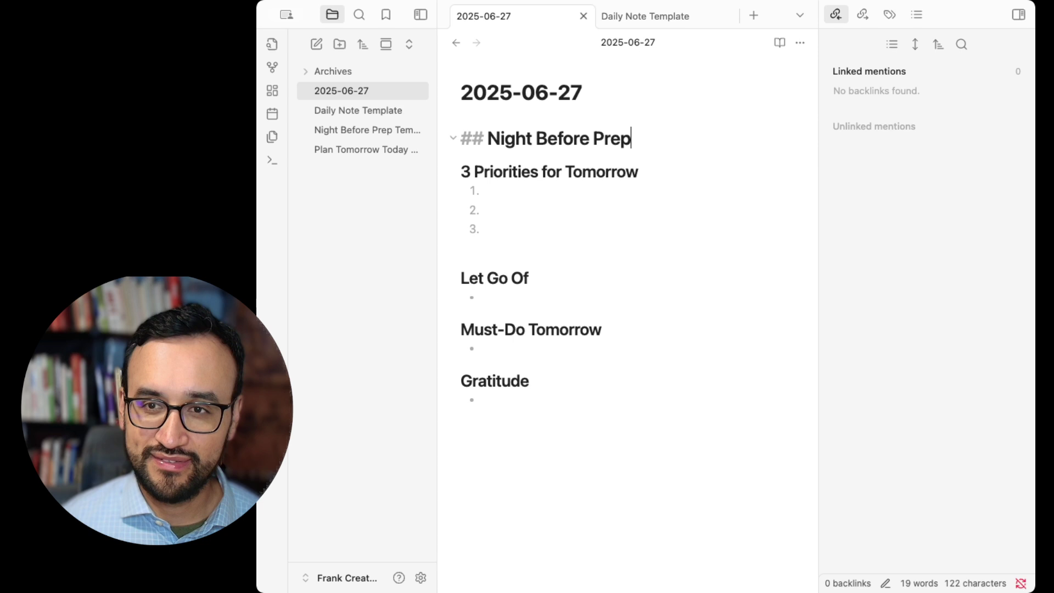
type("- ")
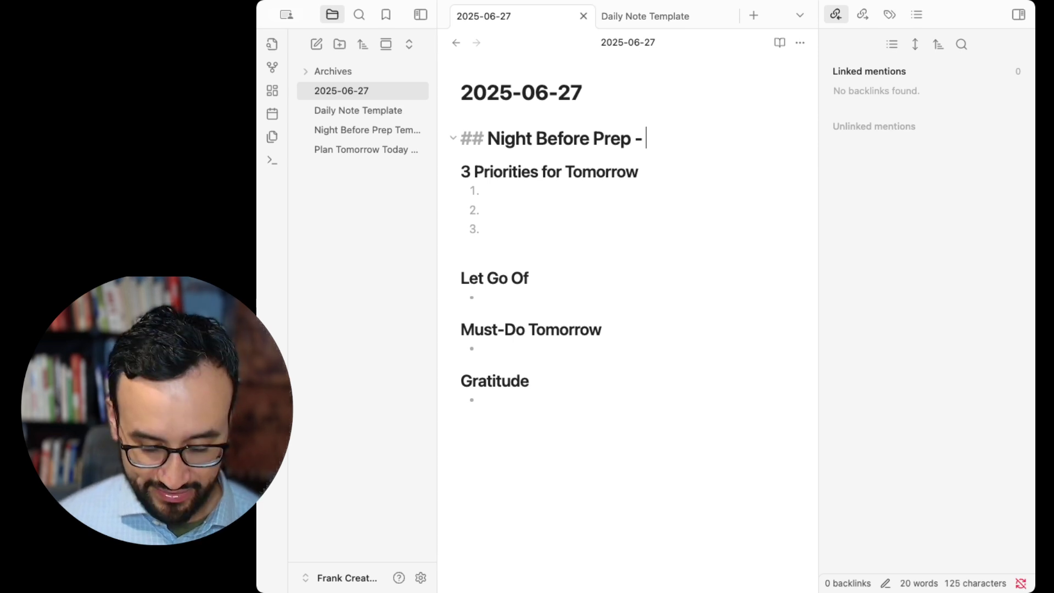
type("6/26/")
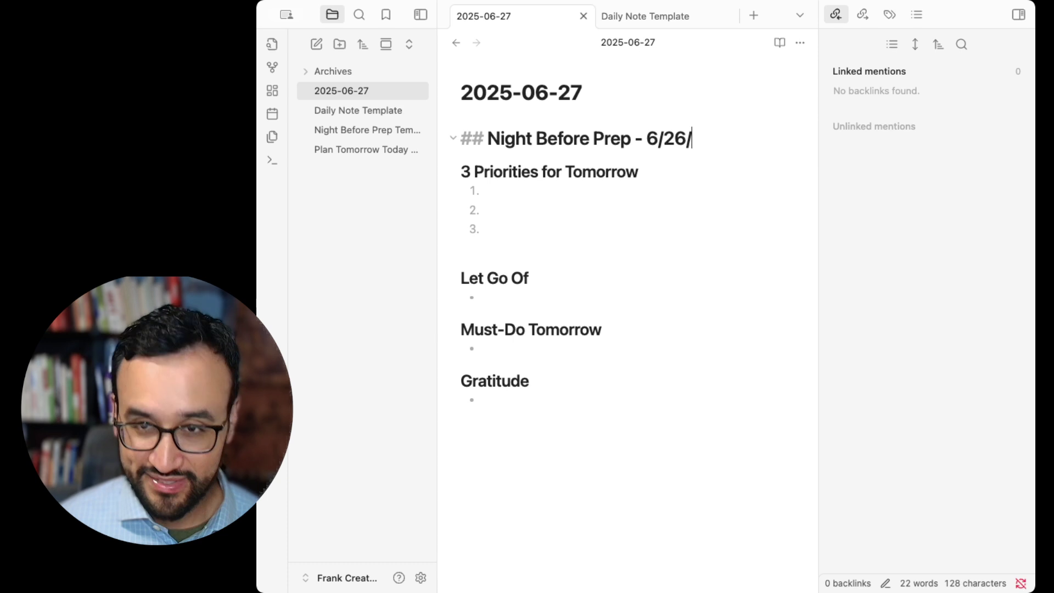
type("25")
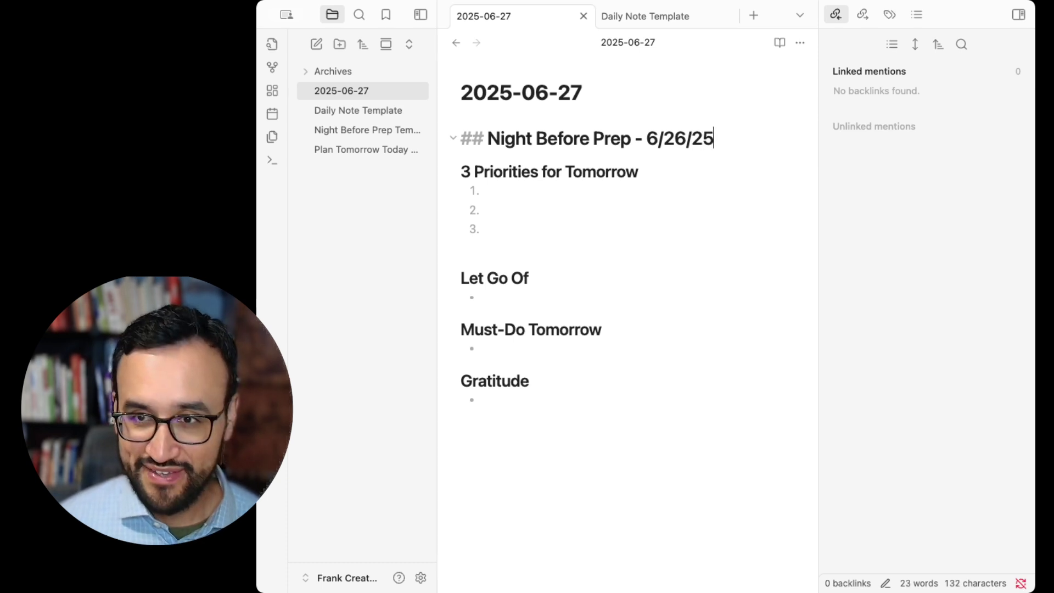
left_click(420, 226)
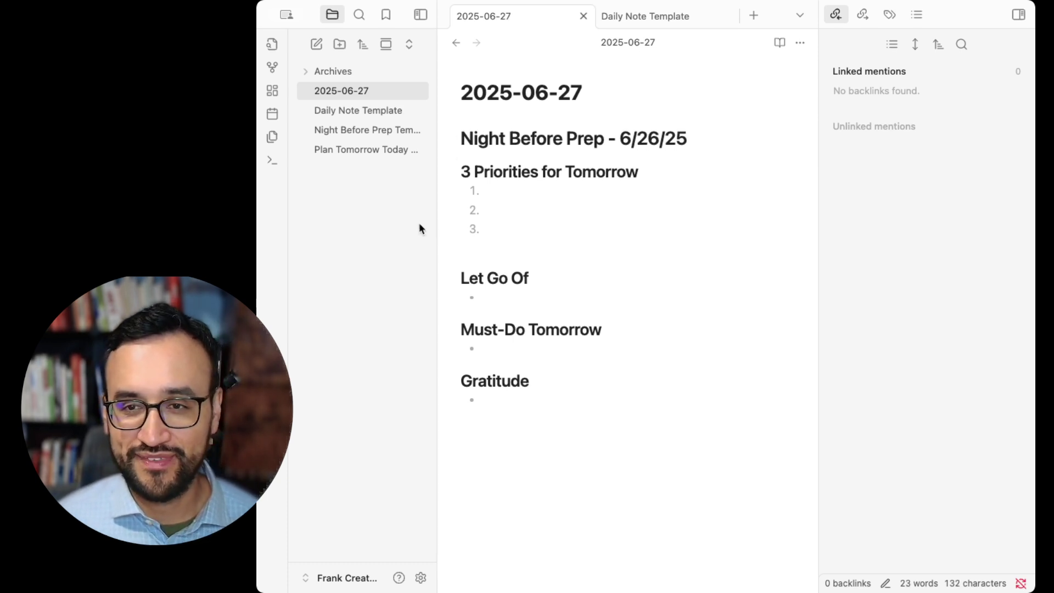
left_click(539, 121)
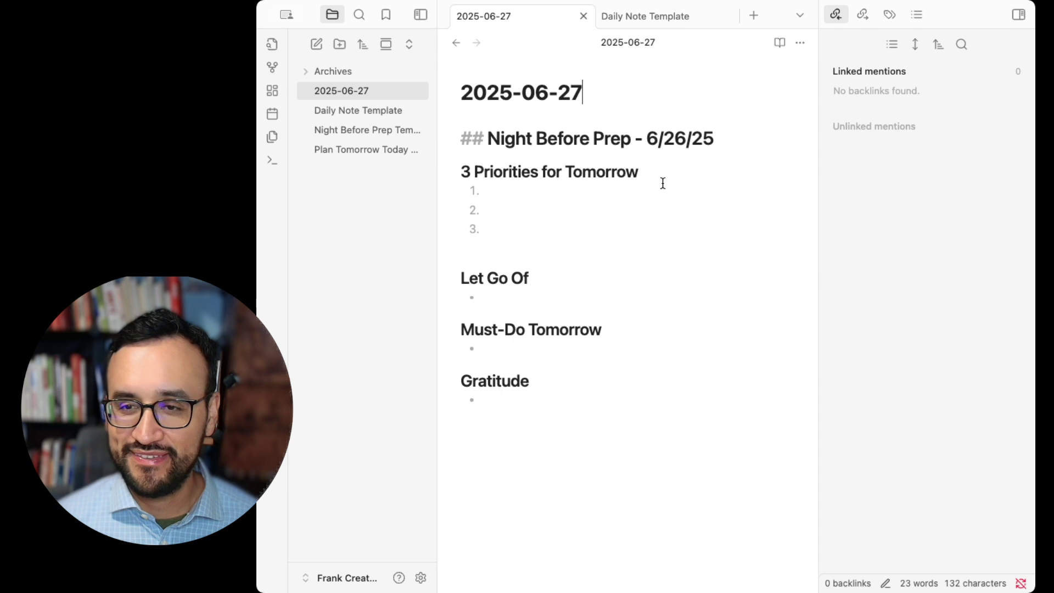
left_click(417, 576)
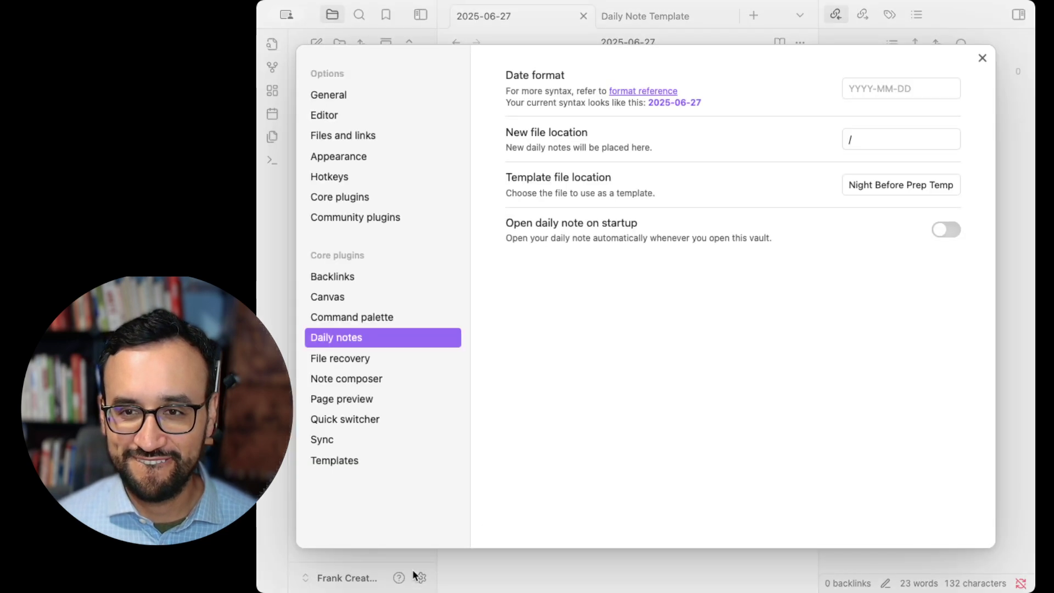
left_click(282, 235)
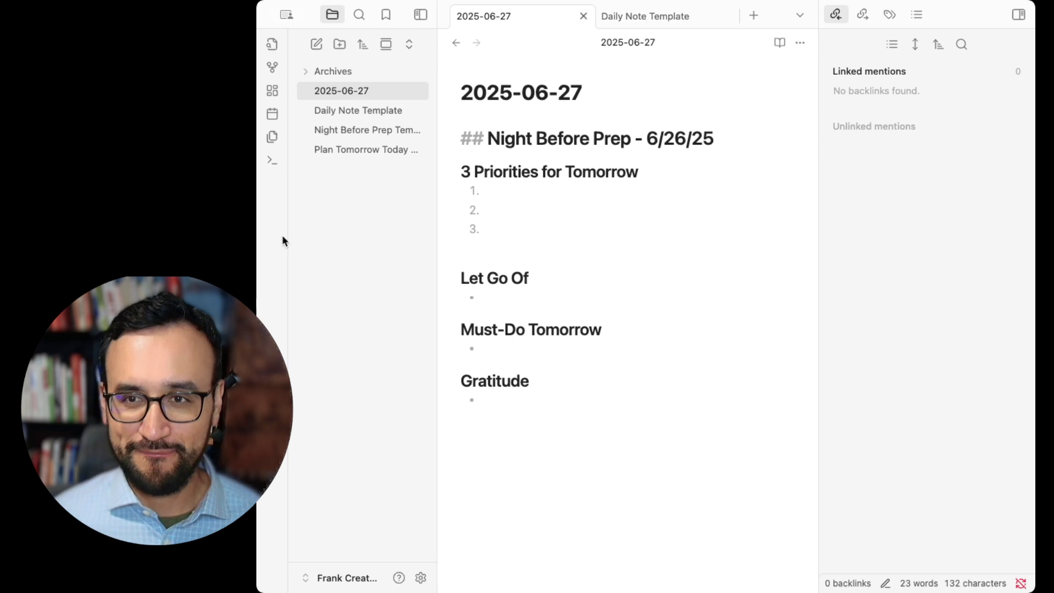
Return to the "Plan Tomorrow Today System" note and expand its collapsed Step 3 section.
left_click(457, 43)
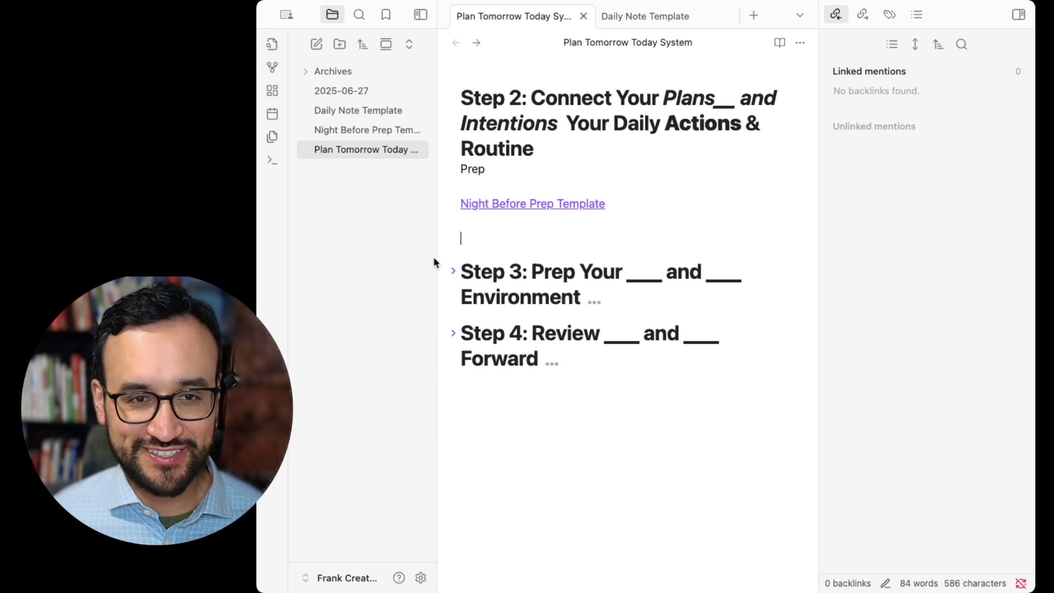
scroll(465, 238, "up", 3)
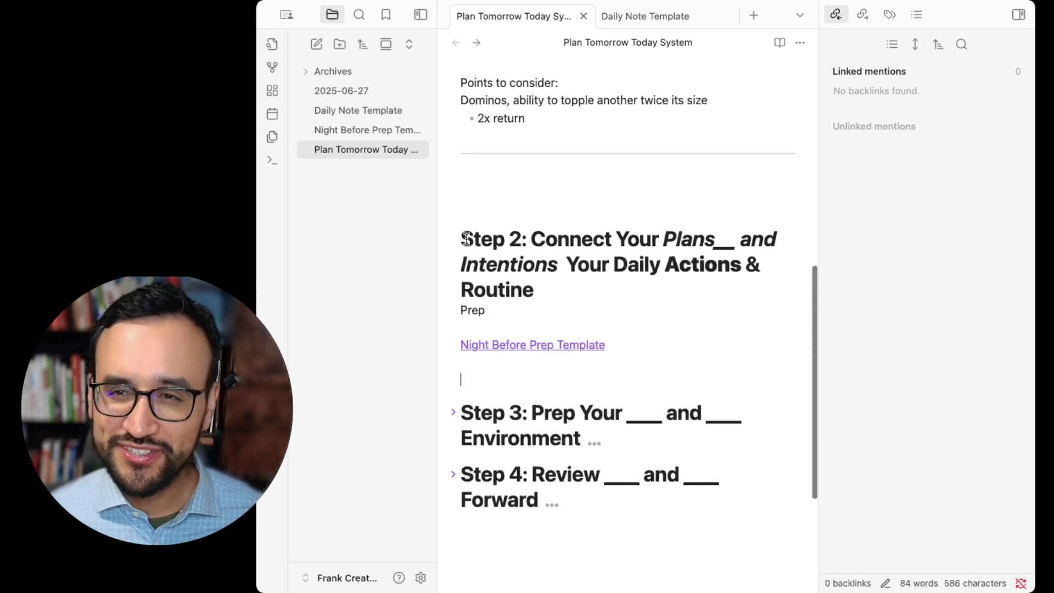
scroll(464, 239, "up", 1)
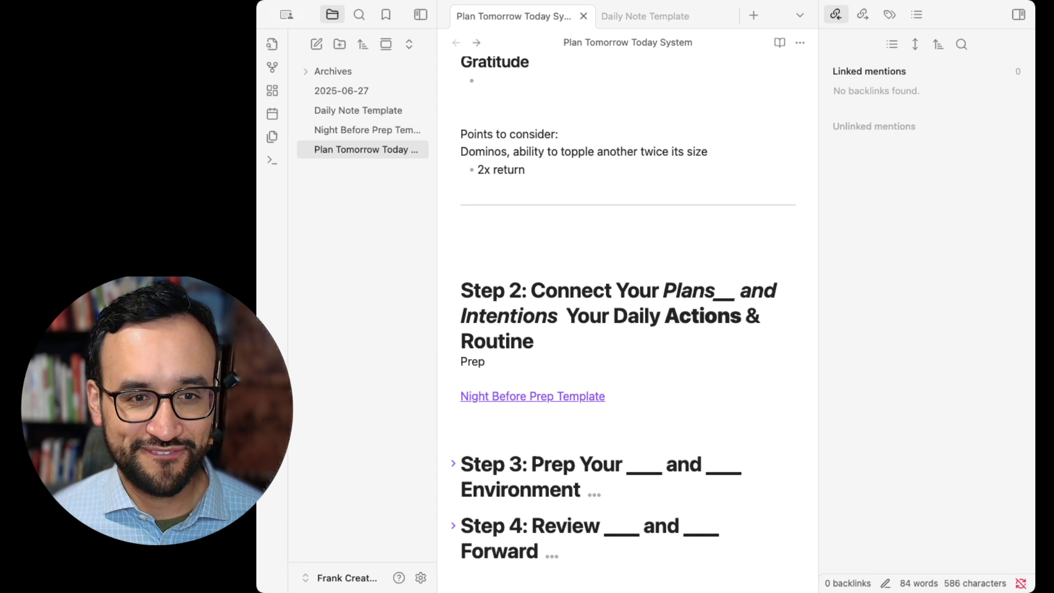
scroll(505, 271, "down", 5)
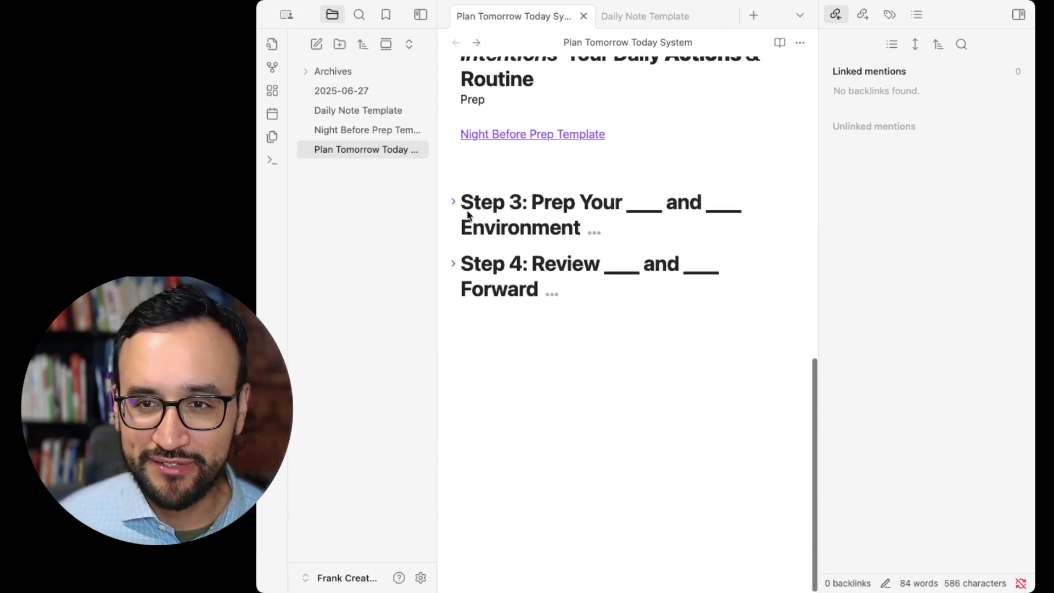
left_click(454, 203)
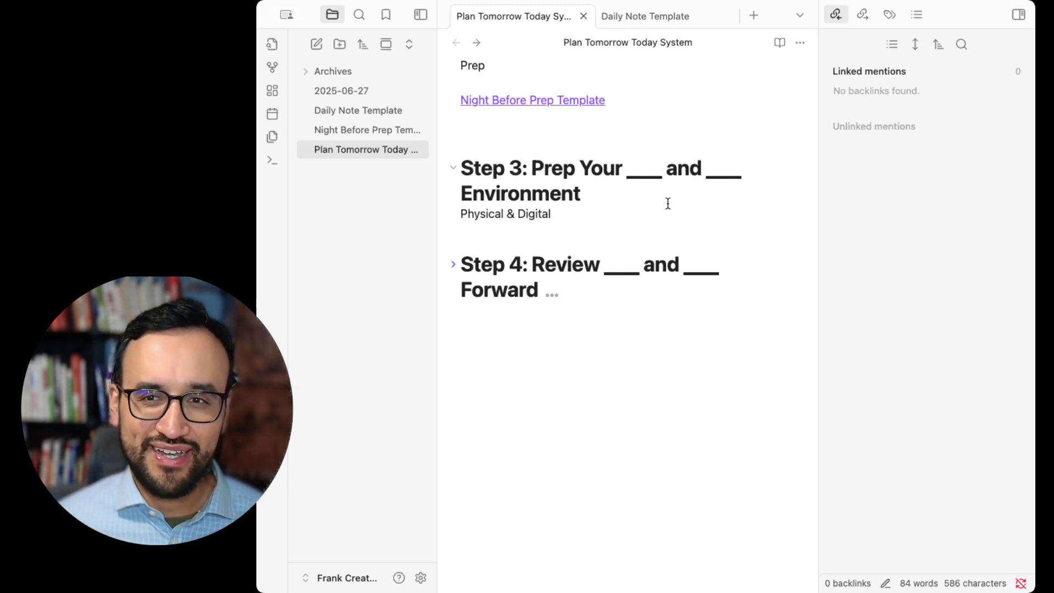
Fill the two blanks in the Step 3 heading with "Physical" and "Digital".
left_click(634, 175)
type("Physical")
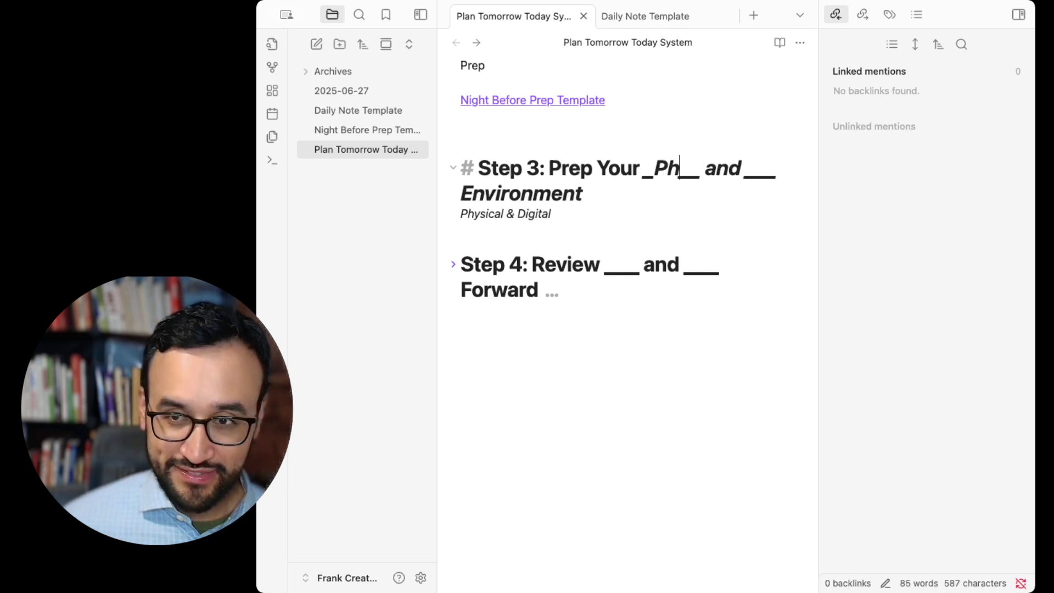
left_click(512, 195)
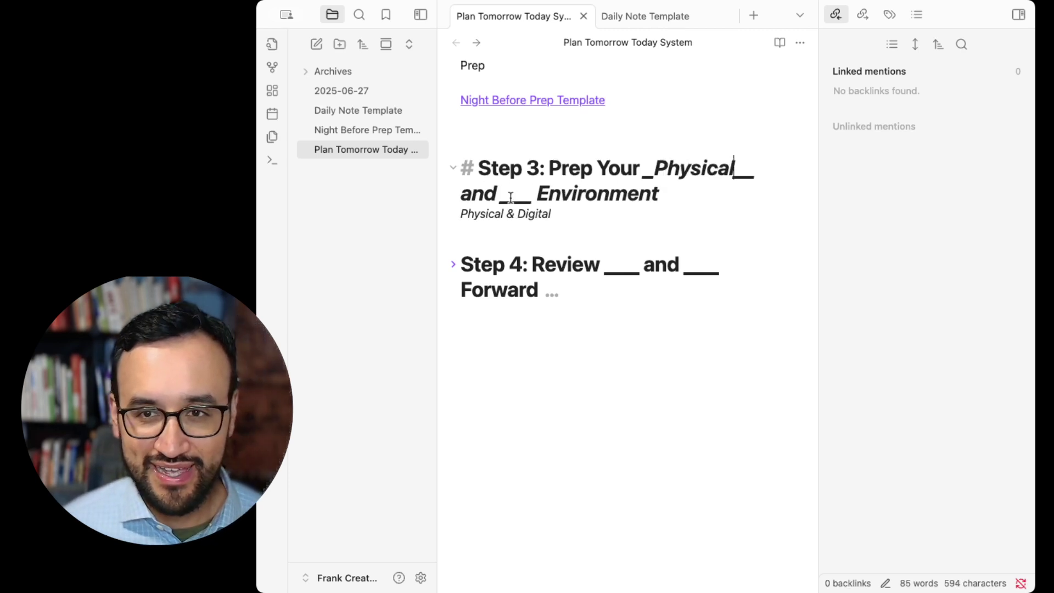
type("Digital")
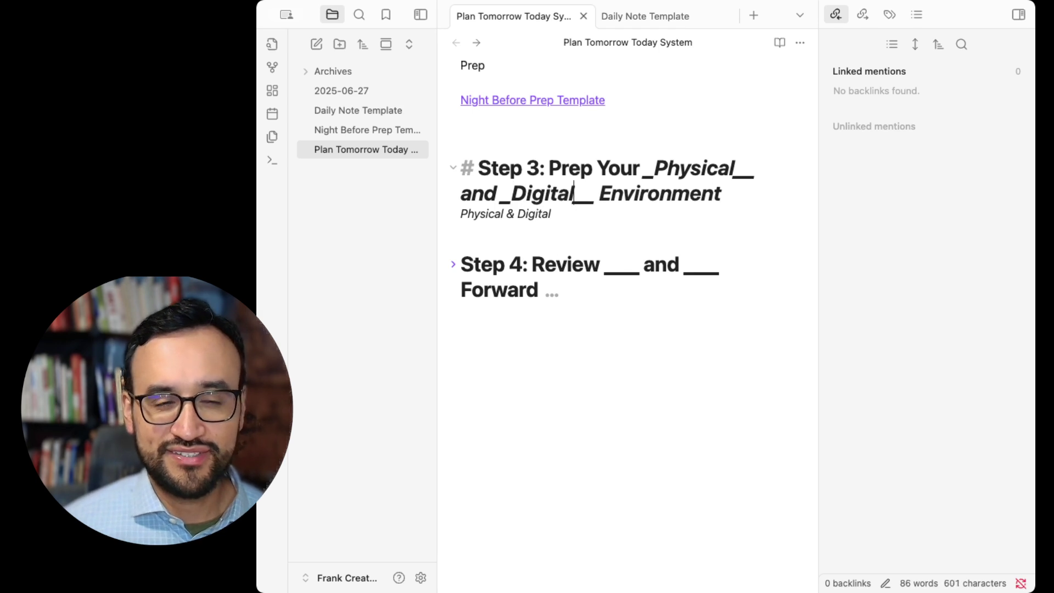
Below "Physical & Digital", leave a blank line and add the line "One Tab - chrome extension.".
left_click_drag(524, 242, 499, 222)
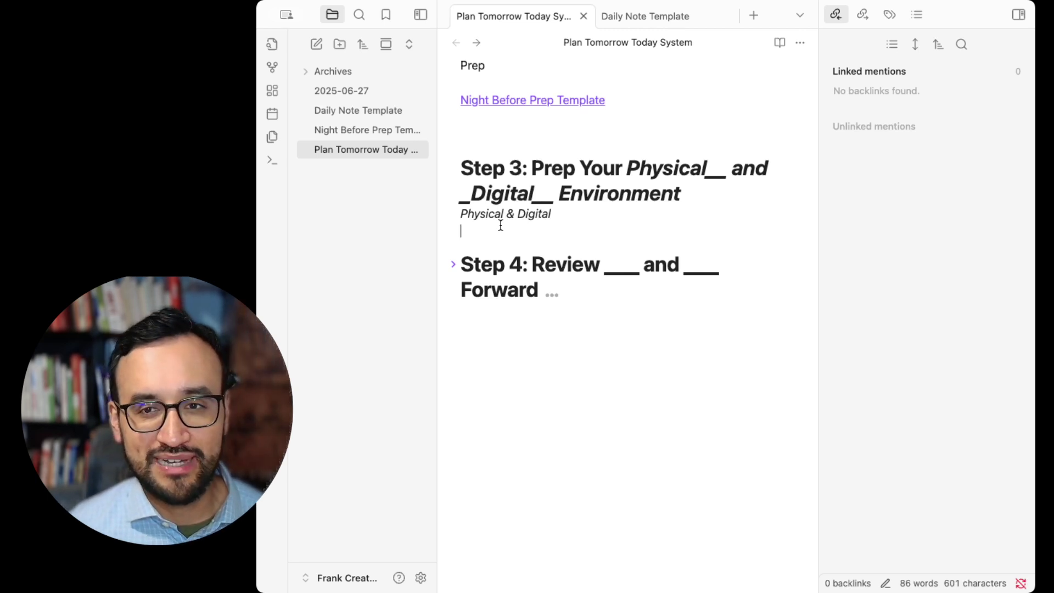
key("Return")
type("One Tab")
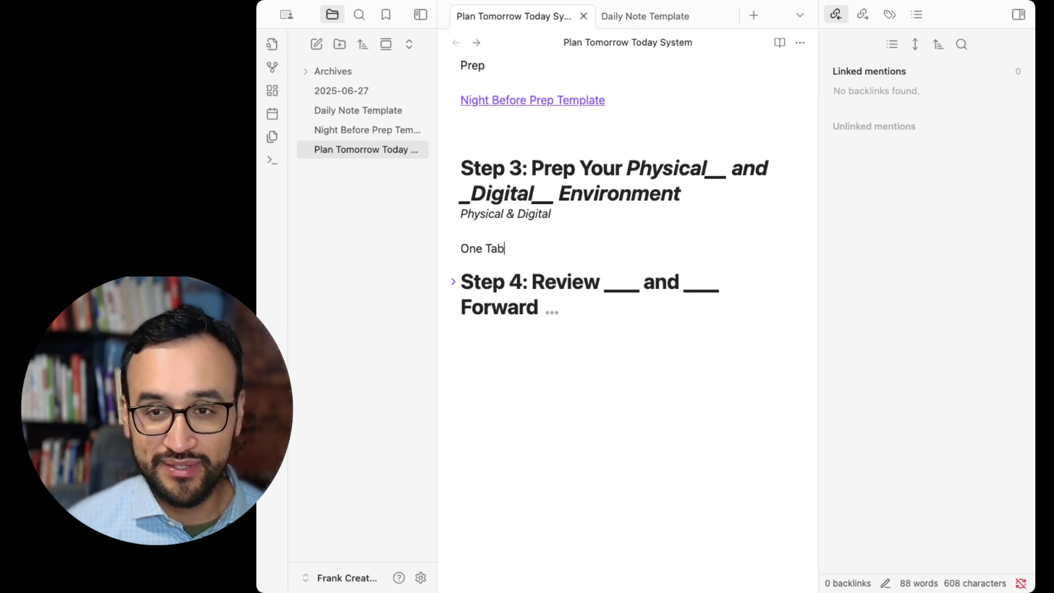
type(" - chrome e")
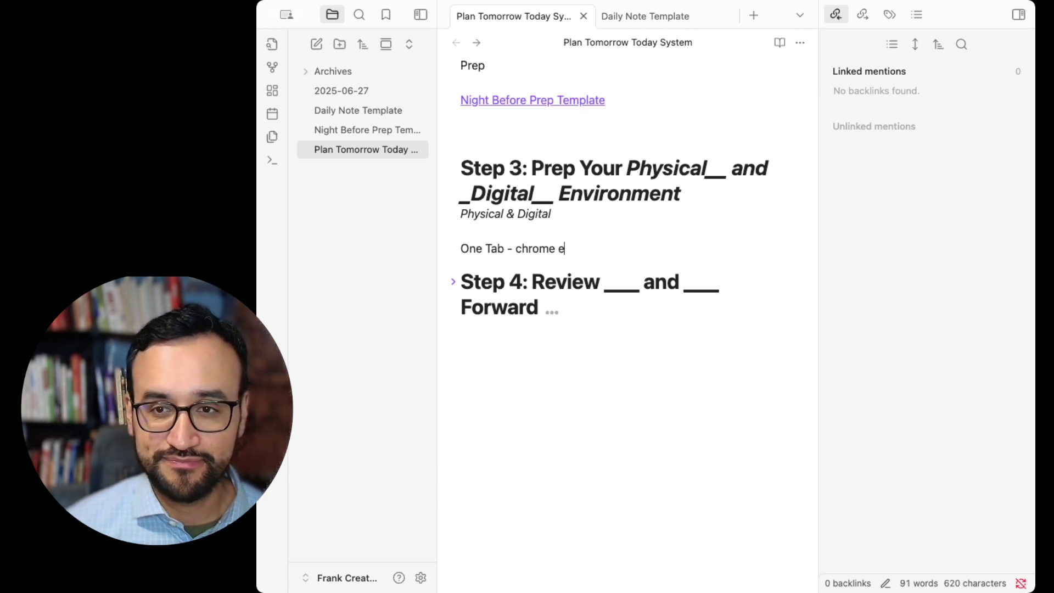
type("xtension.")
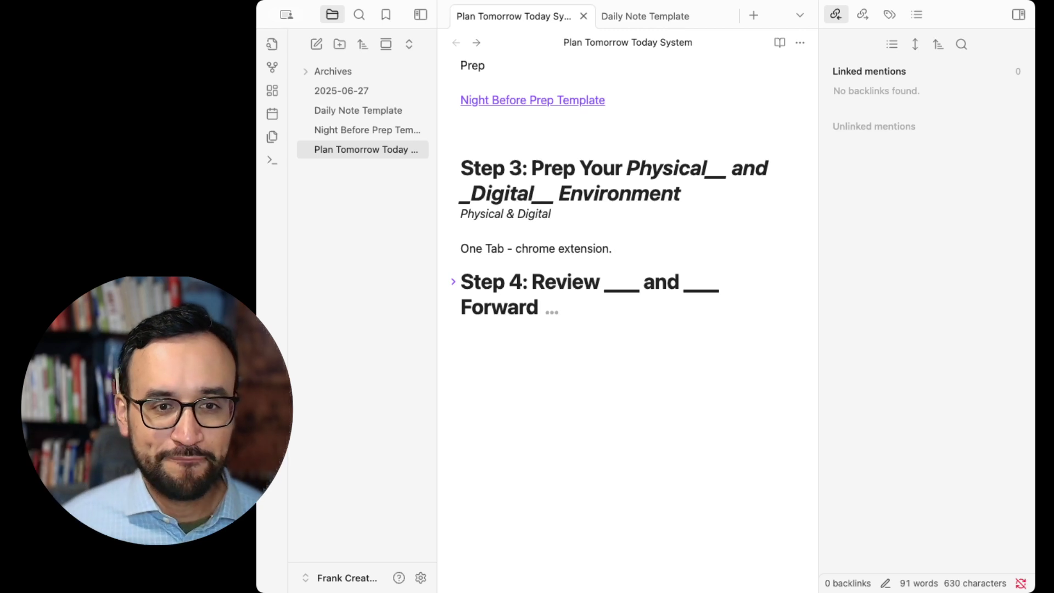
Add the line "Set out to define what you need for tomorrow." under the One Tab line.
key("Return")
type("Set ")
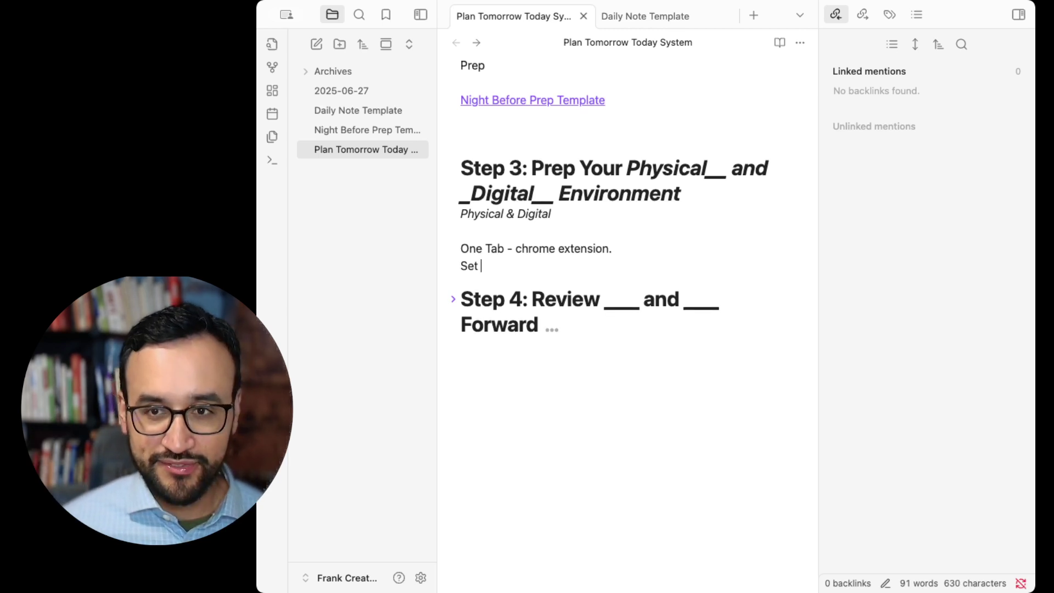
type("out to ")
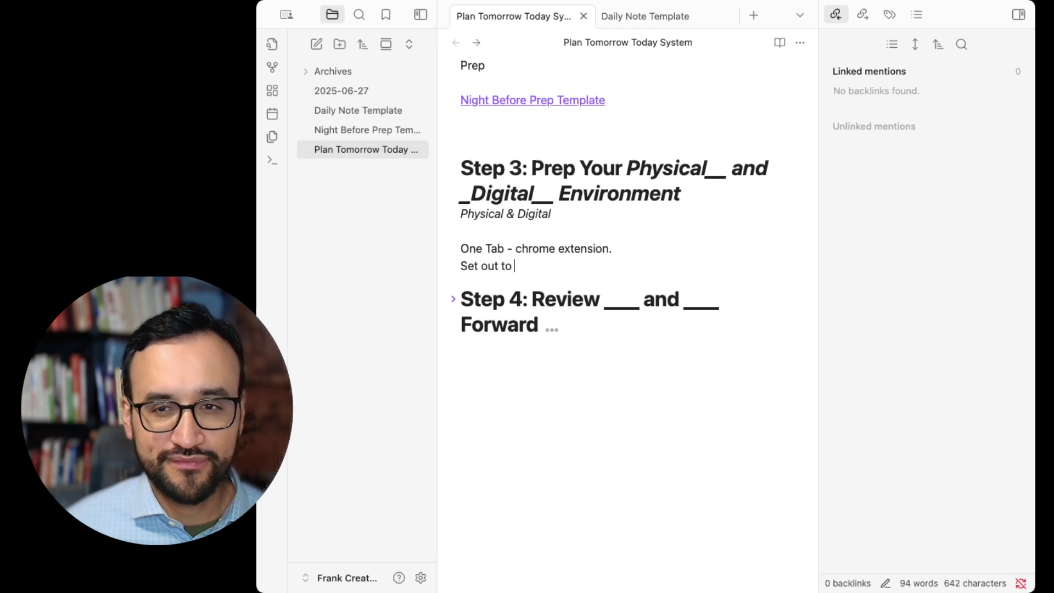
type("define what you ne")
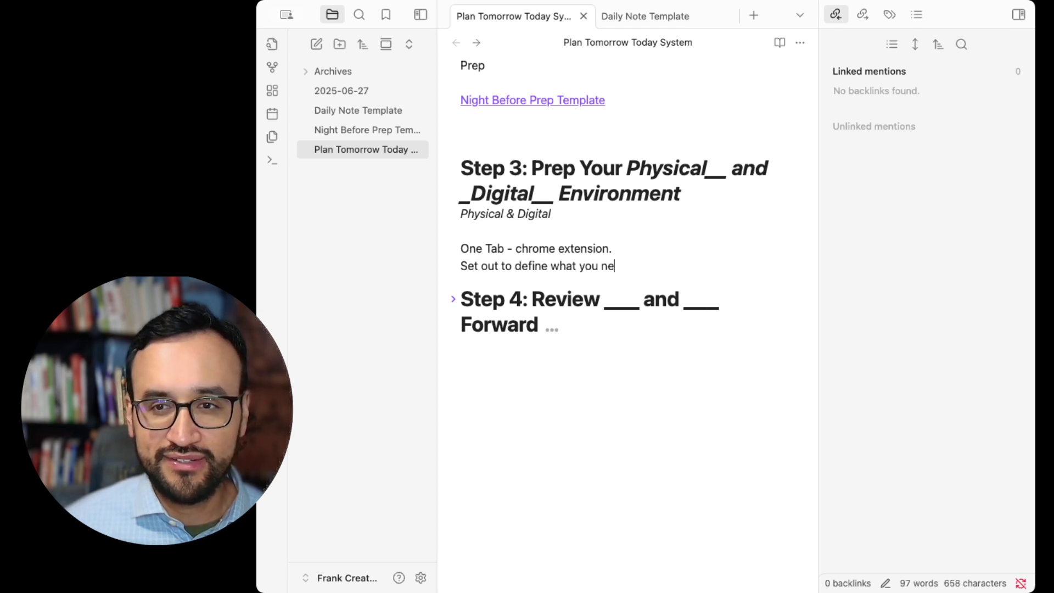
type("ed for tomorrow.")
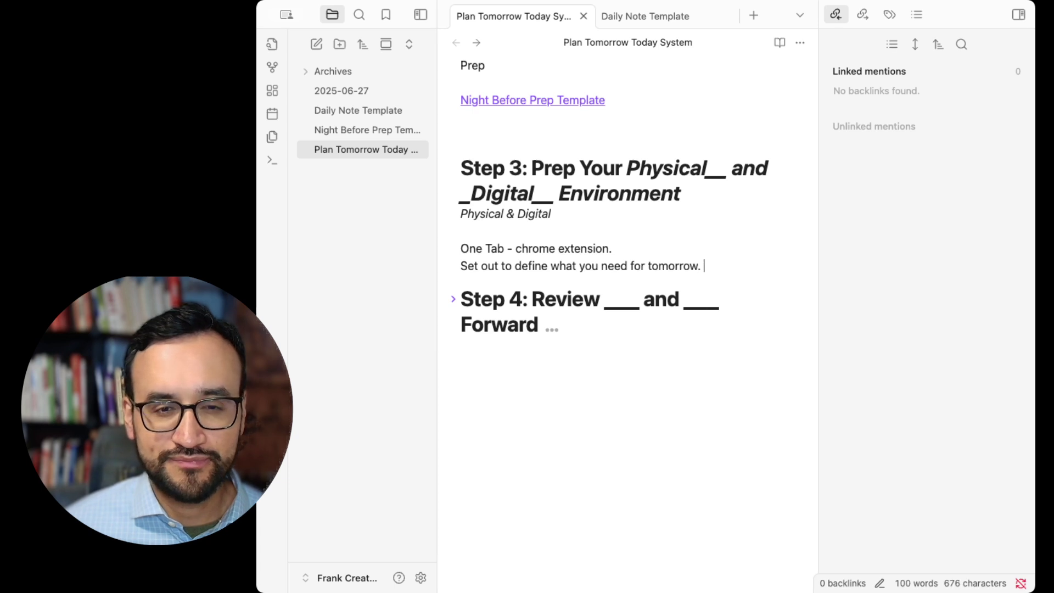
Add the bullet "Journal, water, your workout clothes." under the line about defining what is needed for tomorrow.
key("Return")
type("- Journal")
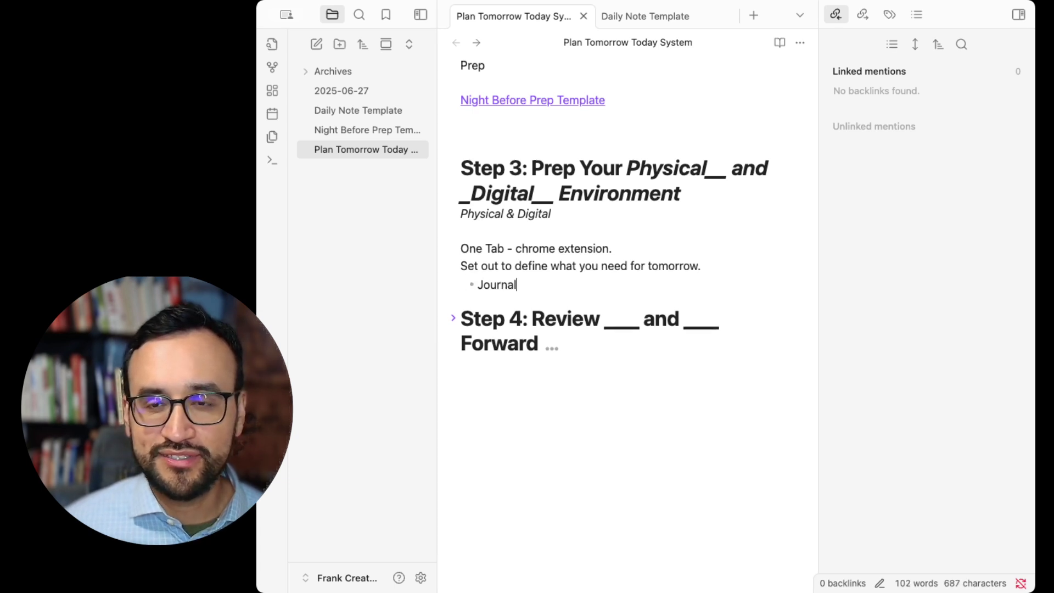
type(", water, ")
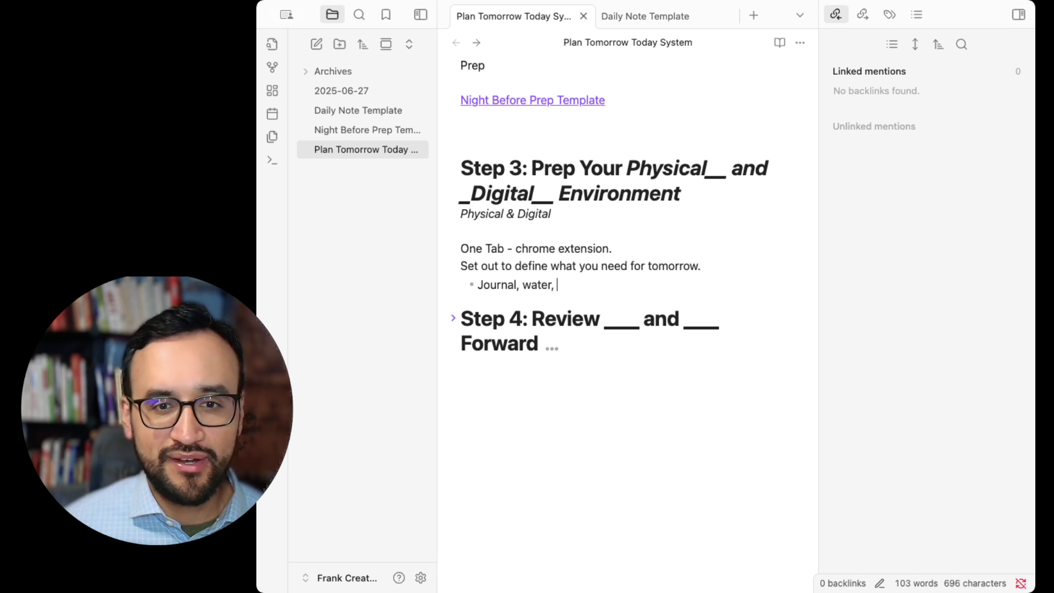
type("your workout ")
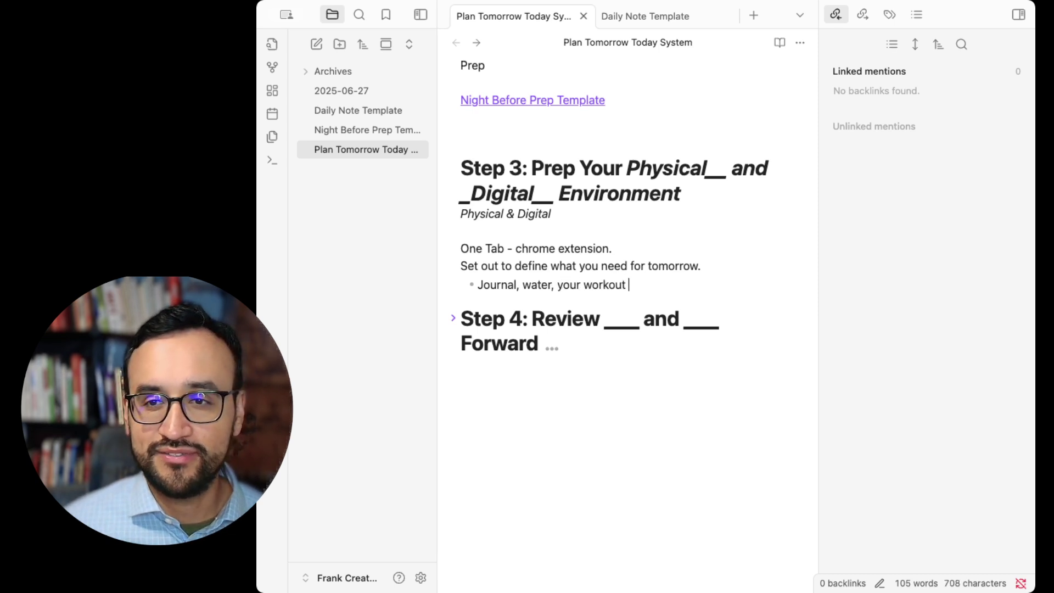
type("clothes.")
End the bullet list and add the plain line "SET YOURSELF UP for success.".
key("Return")
key("Return")
type("SE")
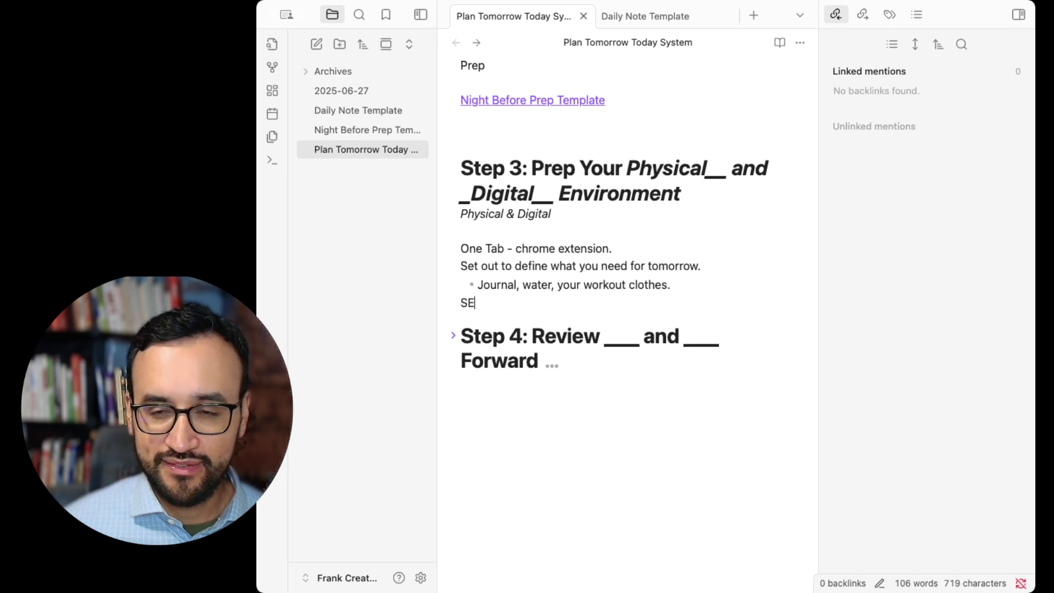
type("T YOURSELF UP f")
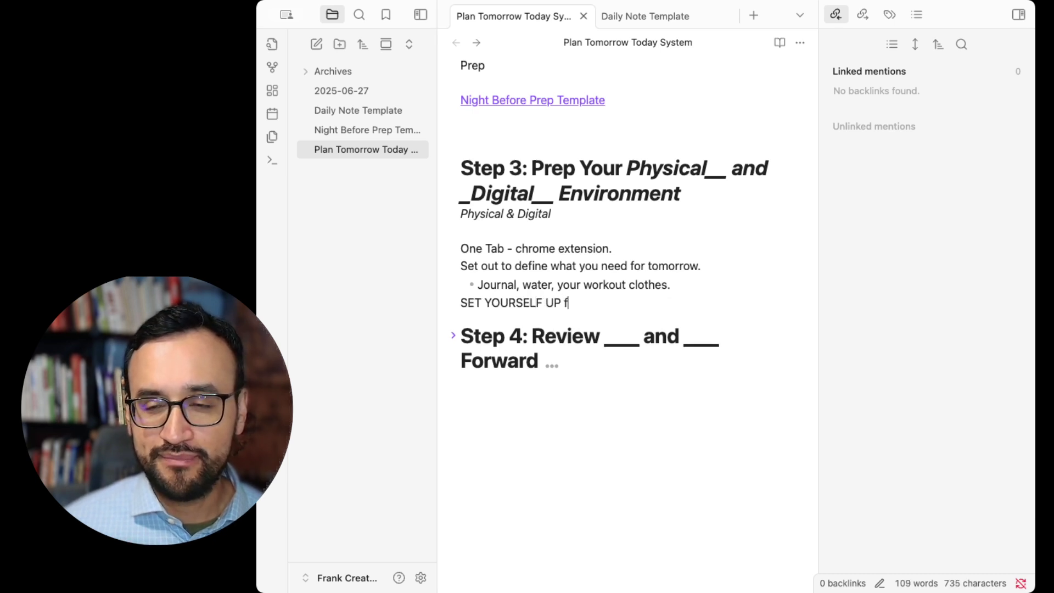
type("or success.")
Add the line "Then you're automating the actions, and thinking about over night." at the end of the Step 3 section.
key("Return")
type("Then d")
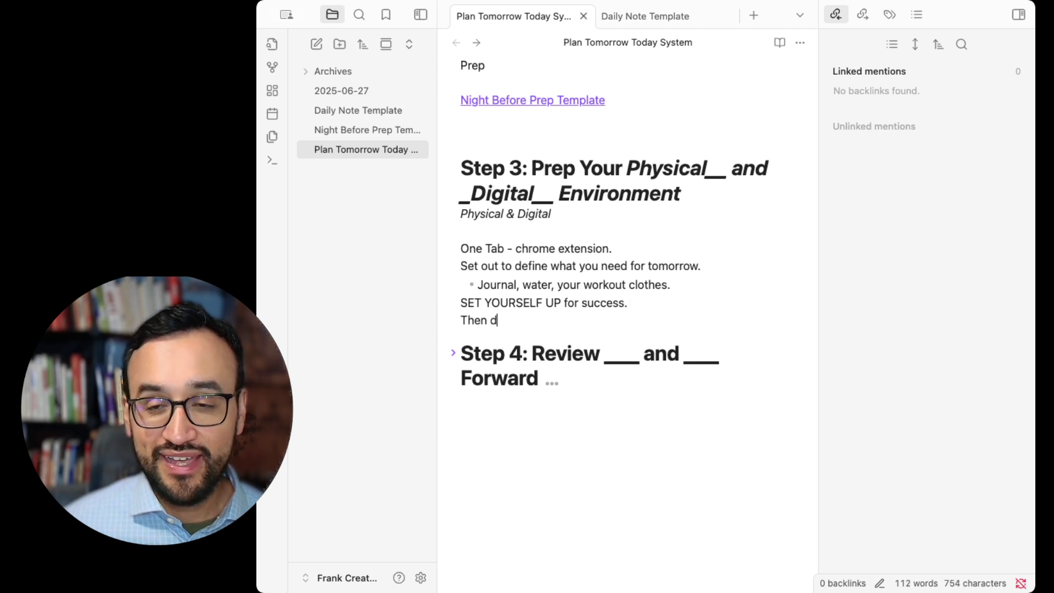
key("BackSpace")
type("your'r")
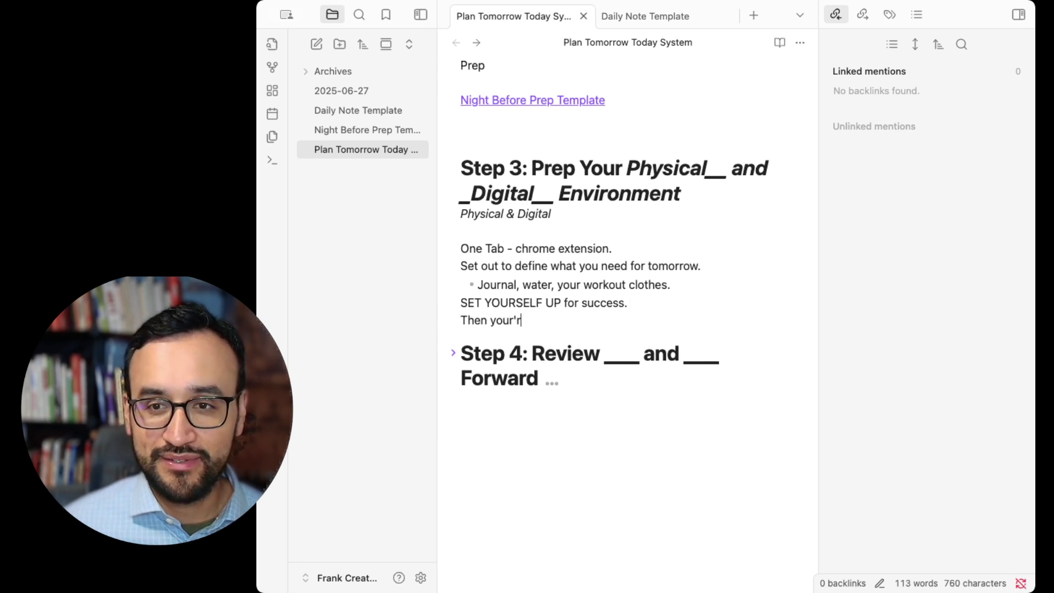
key("BackSpace")
key("BackSpace")
key("BackSpace")
type("'re atuo")
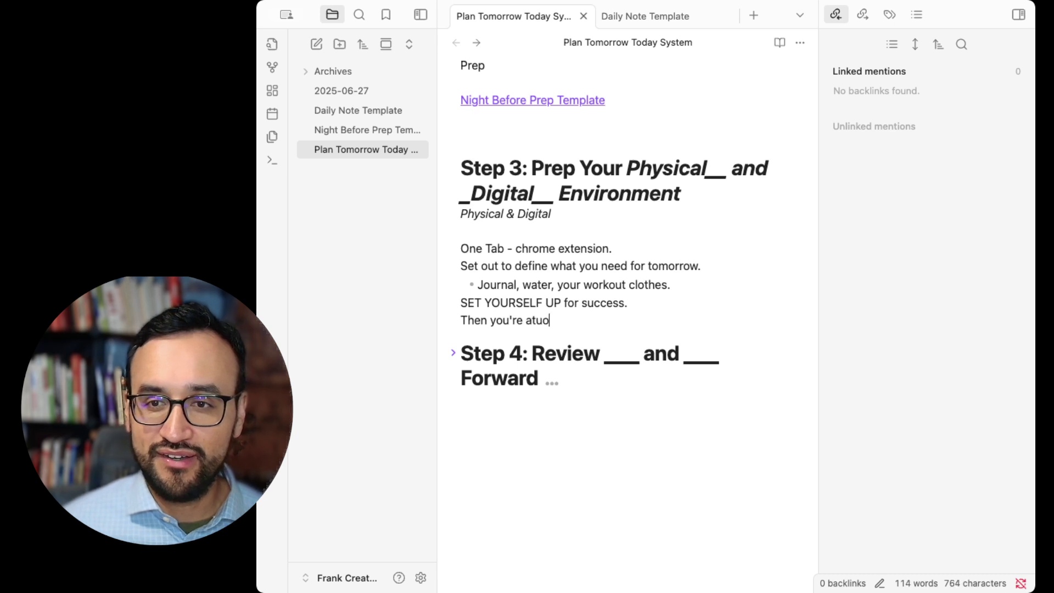
key("BackSpace")
key("BackSpace")
key("BackSpace")
type("utomating the")
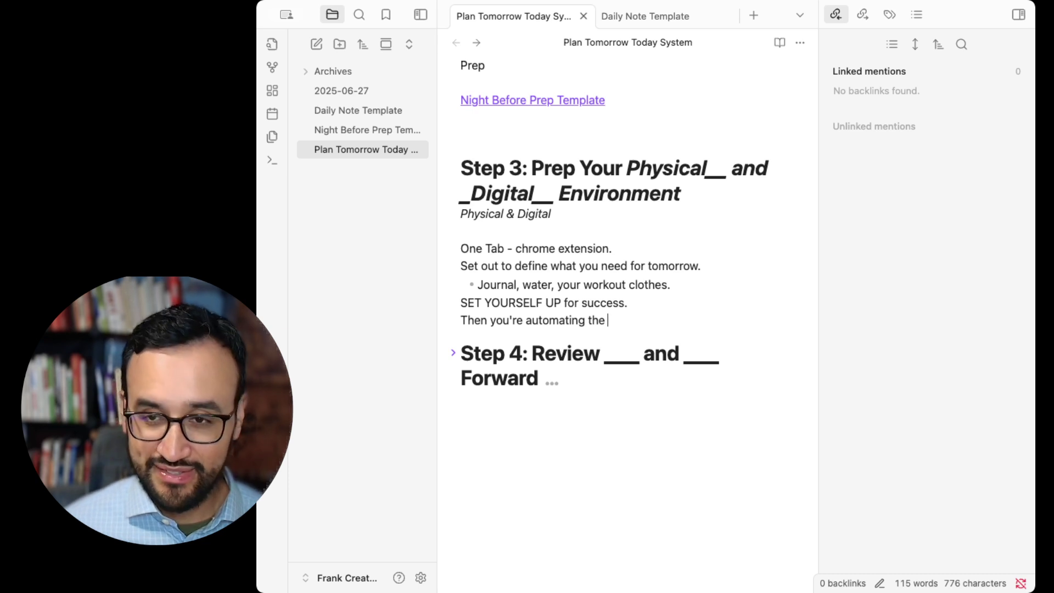
type(" actions, and thinking ab")
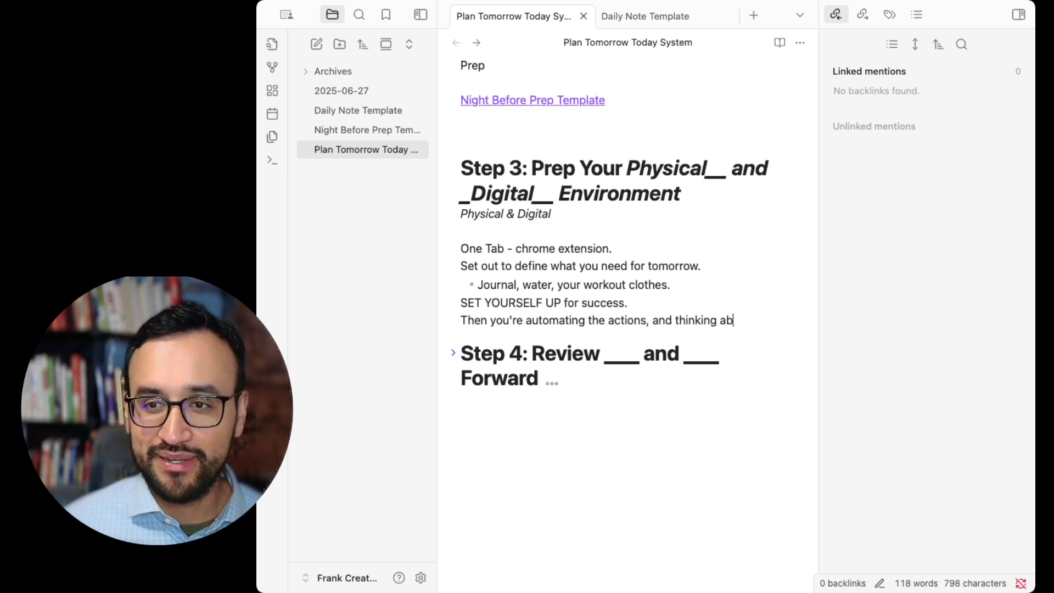
type("out over night.")
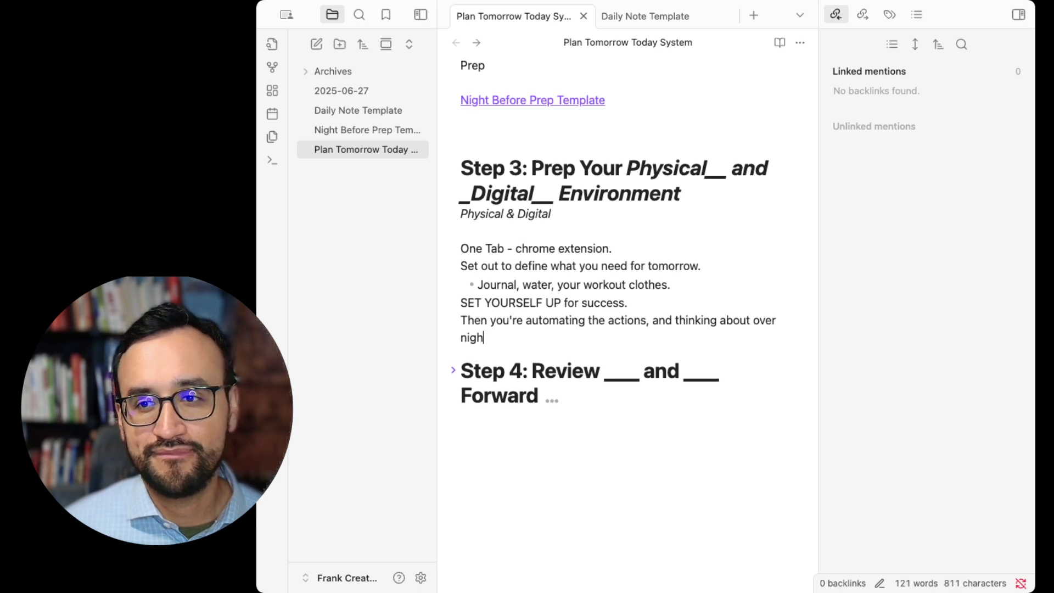
Add the bullet "Benefit, wake up primed, ready to go vs starting and spending wasting time in the morning trying to figure it out.".
key("Return")
type("- Benefit, wake")
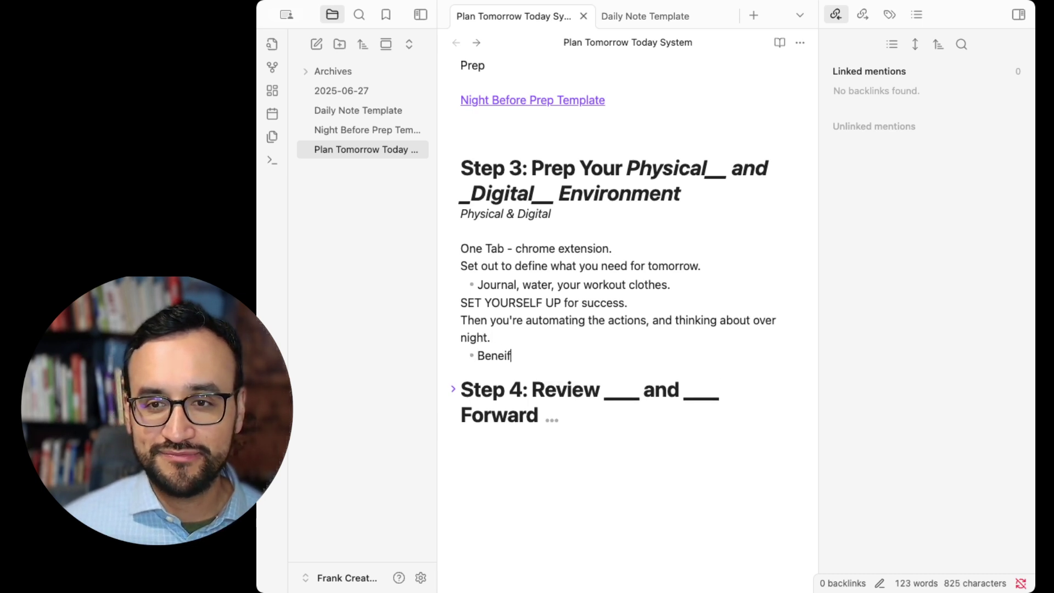
type(" up ")
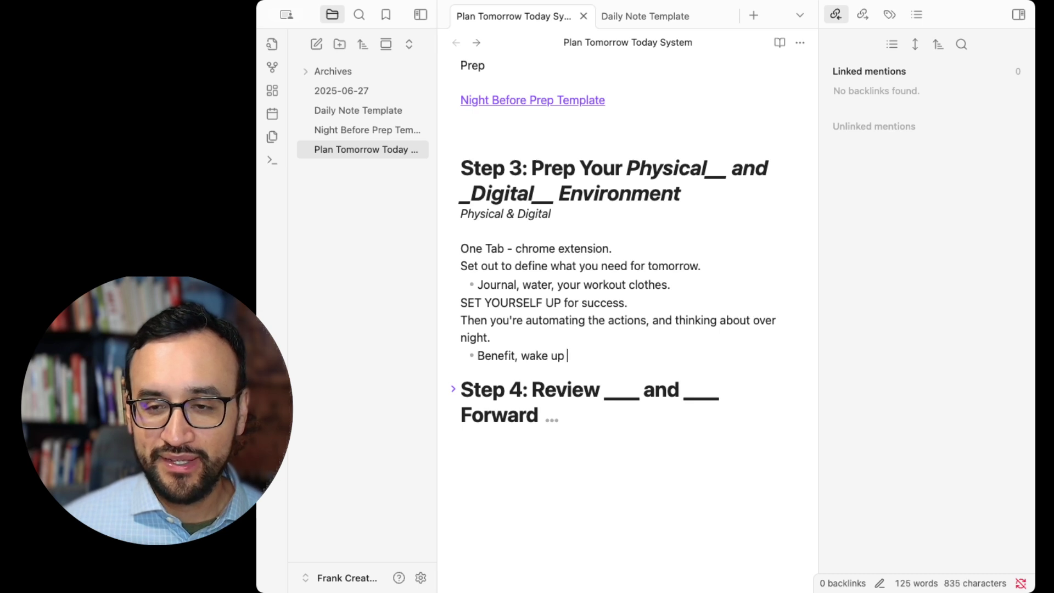
type("primed, ready to go")
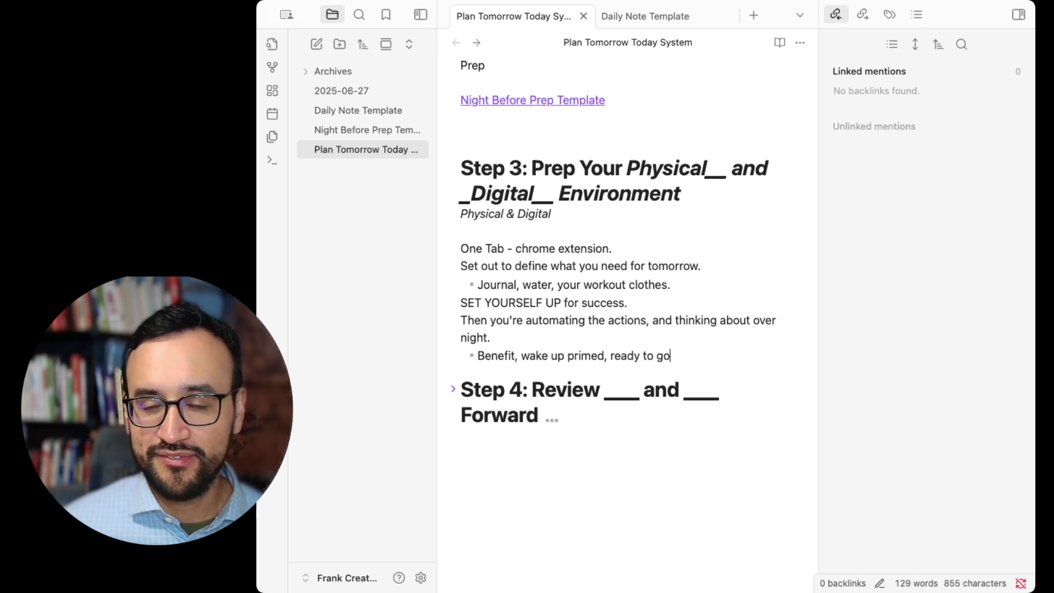
type(" vs starting ")
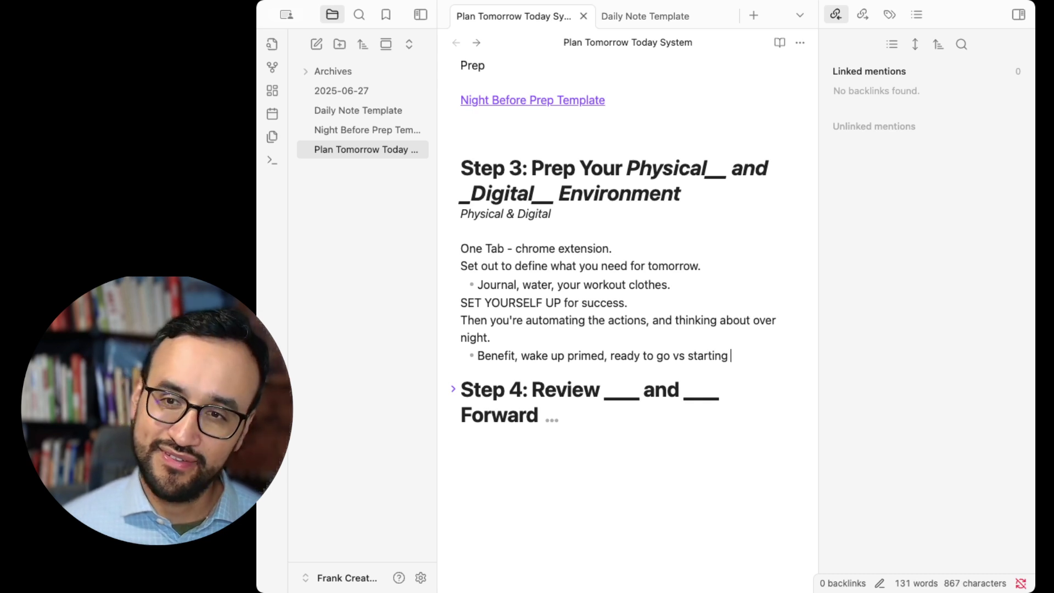
type("and spending wasi")
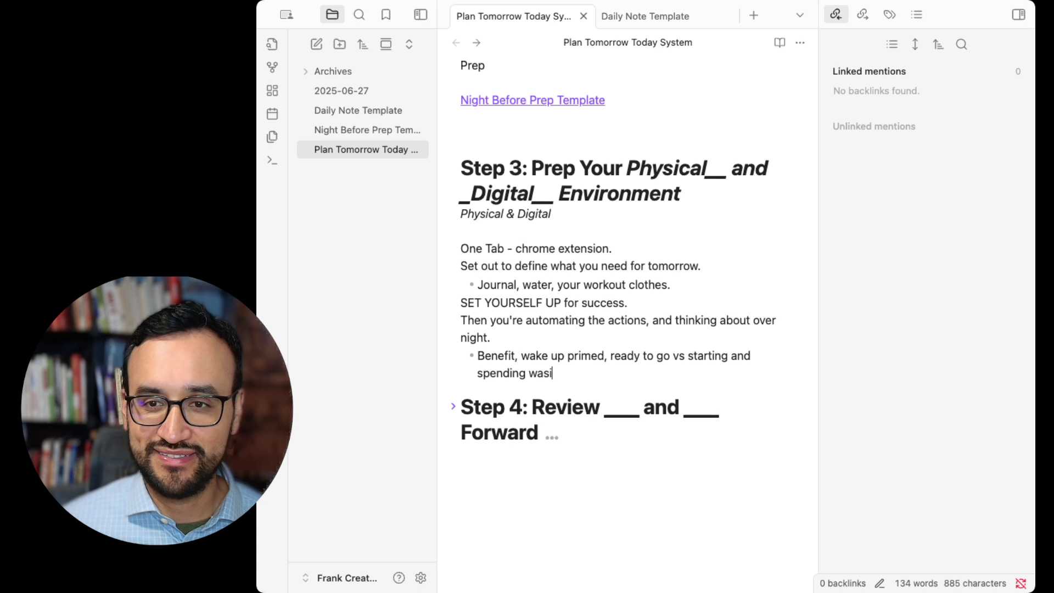
key("BackSpace")
type("ting time in t")
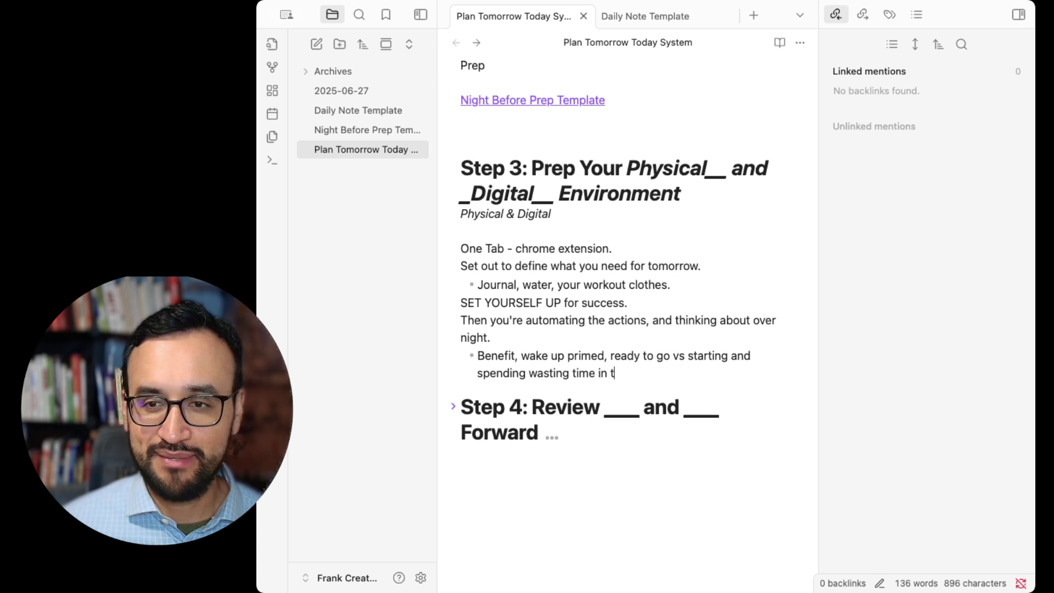
type("he morning tyring to figure o")
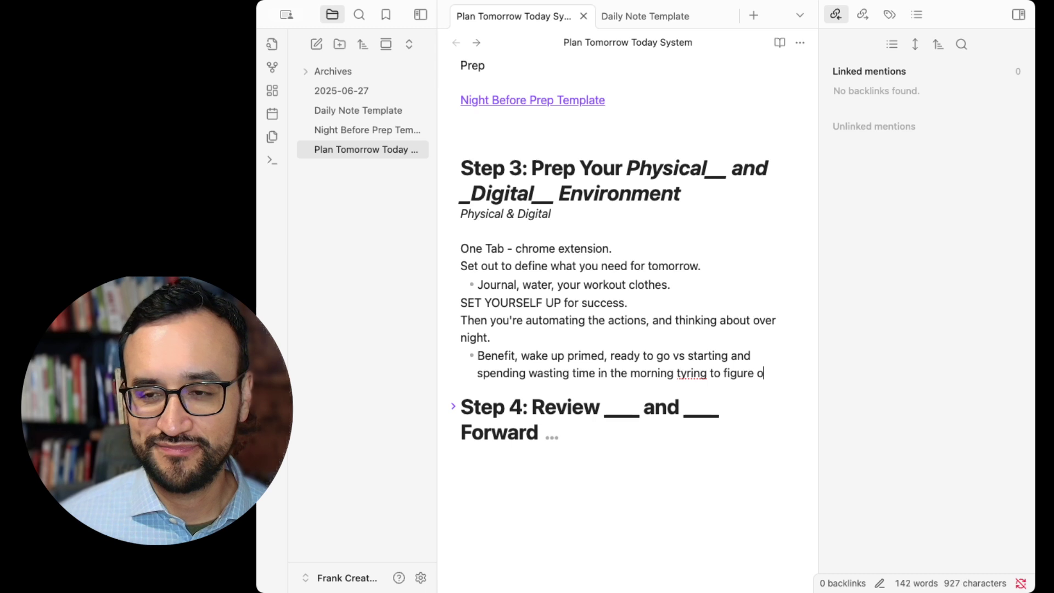
key("BackSpace")
type("it out.")
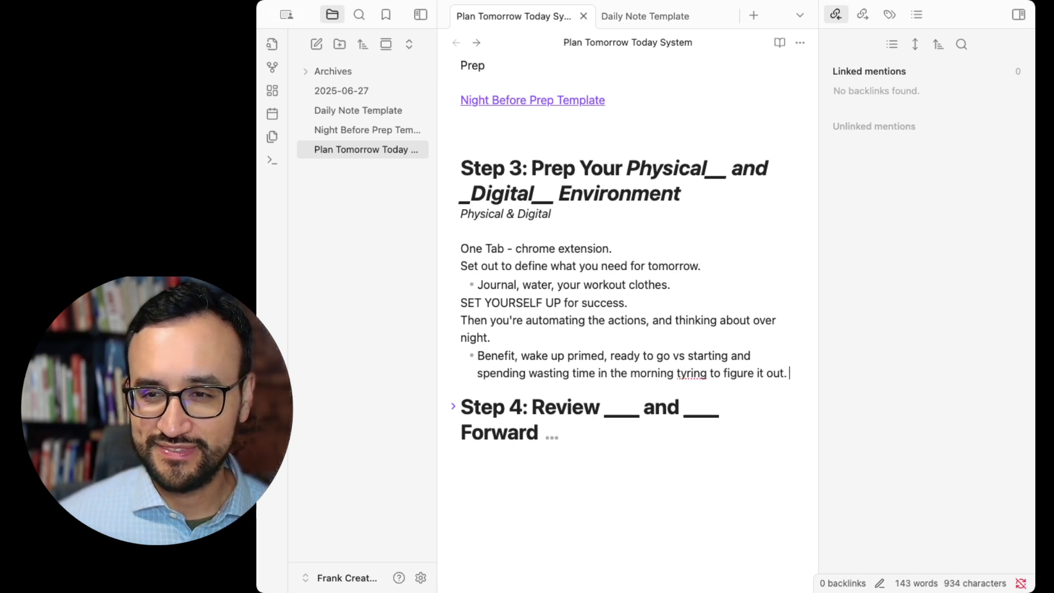
key("Return")
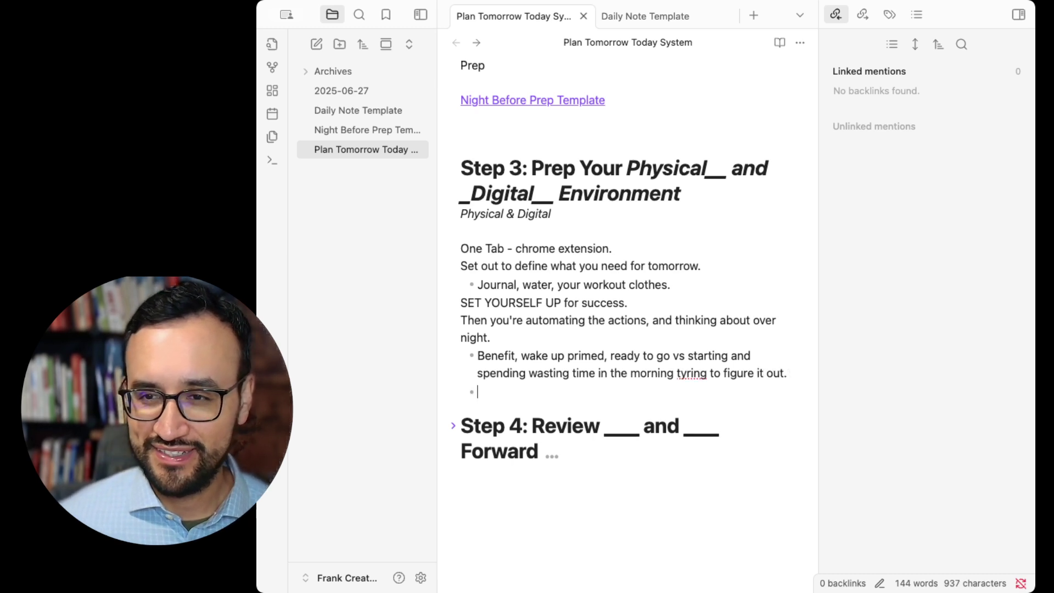
double_click(690, 373)
type("trying")
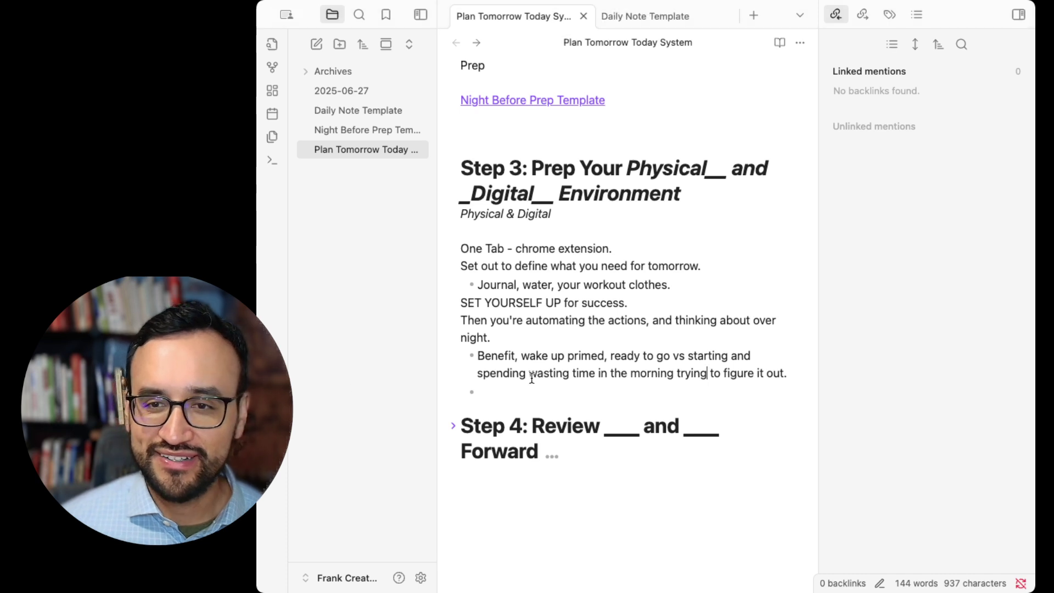
End the bullet list and add the block quote "What’s one thing you can prep tonight to make tomorrow easier?" with "one" in italics.
key("BackSpace")
key("Return")
type(">")
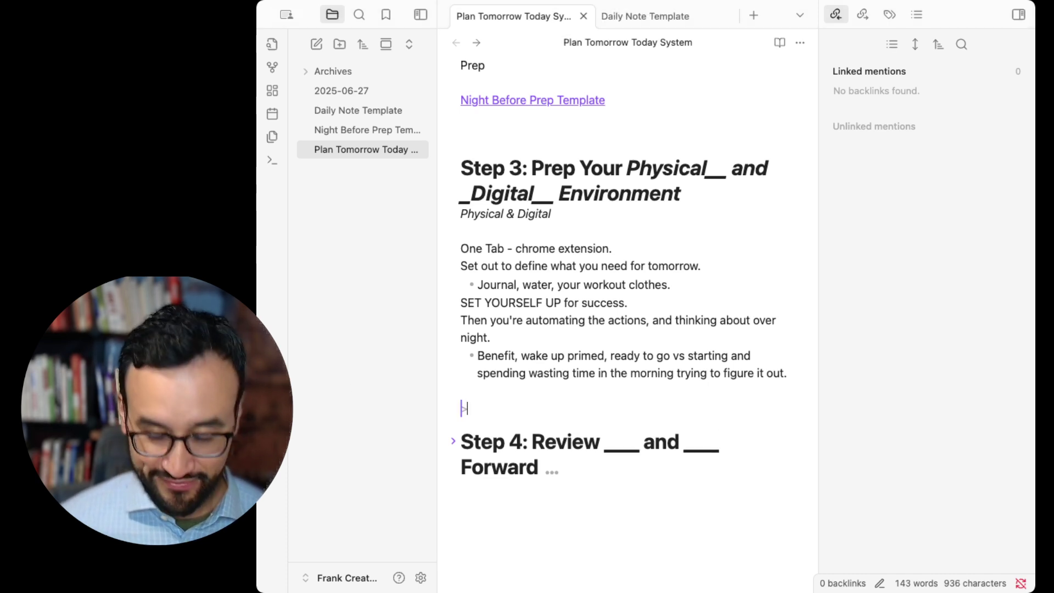
type("What’s one thing you can prep tonight to make tomorrow easier?")
key("Return")
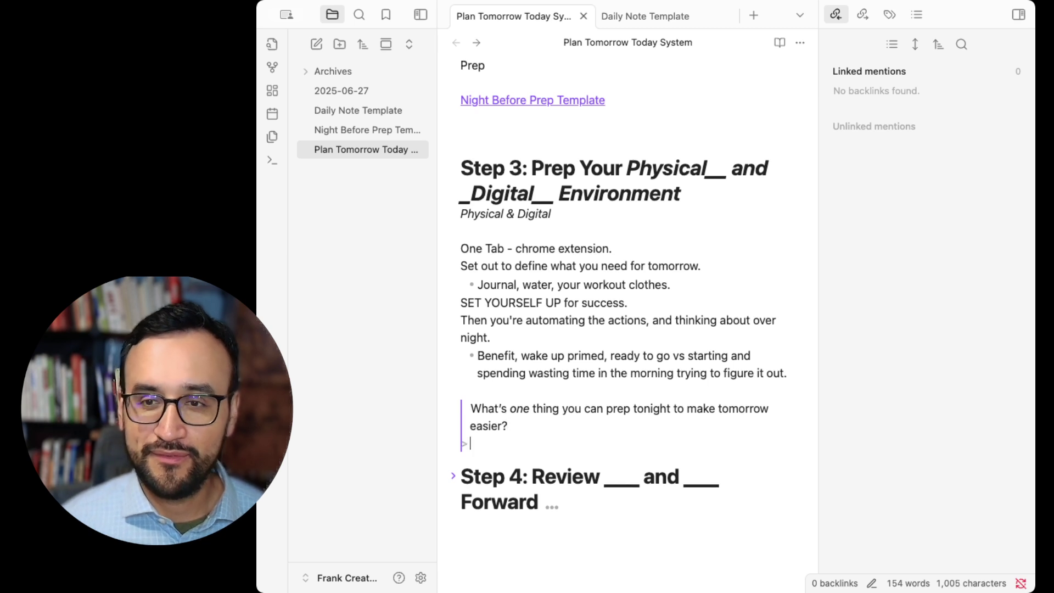
key("Return")
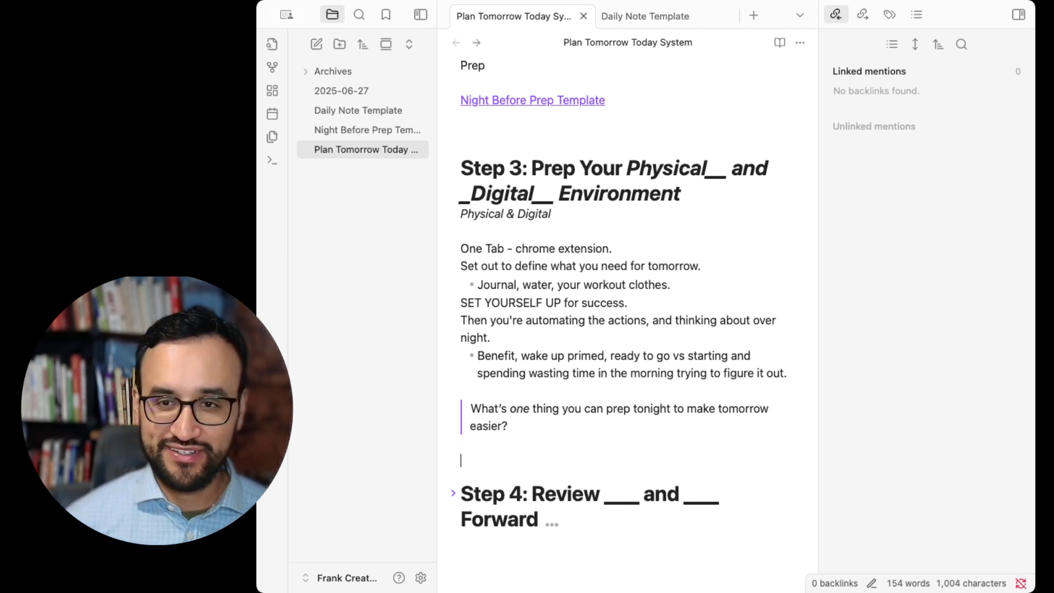
Expand the Step 4 section and fill its heading blanks with "Celebrate" and "Carry".
scroll(627, 308, "down", 3)
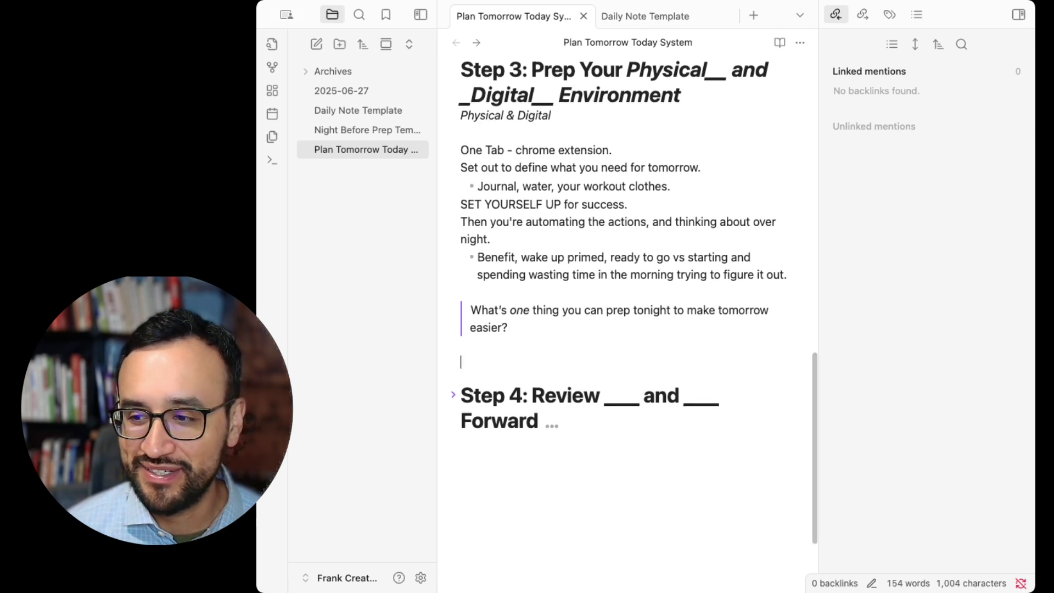
scroll(627, 308, "down", 2)
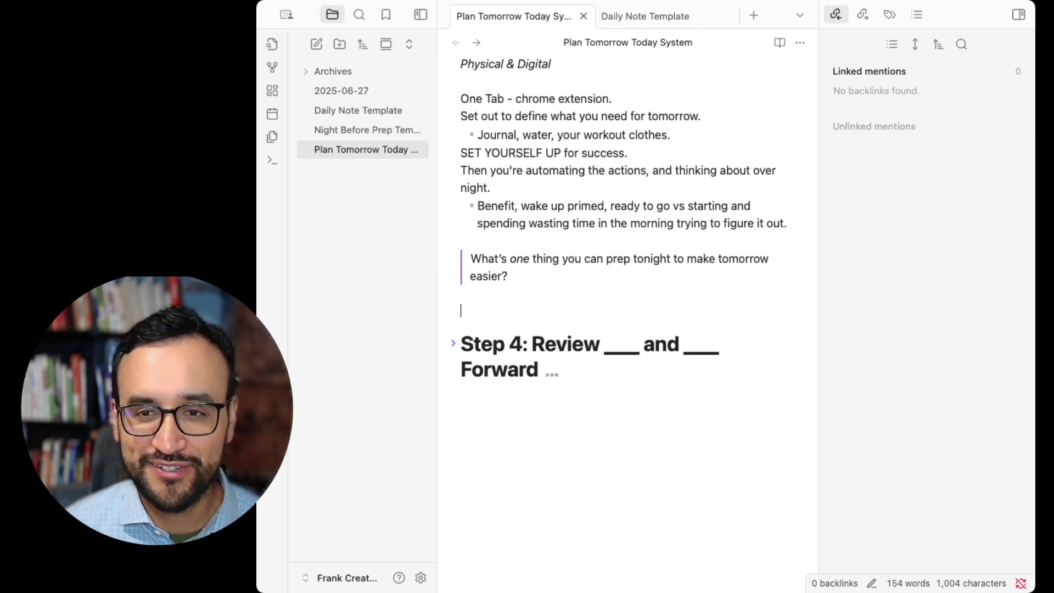
scroll(627, 307, "down", 1)
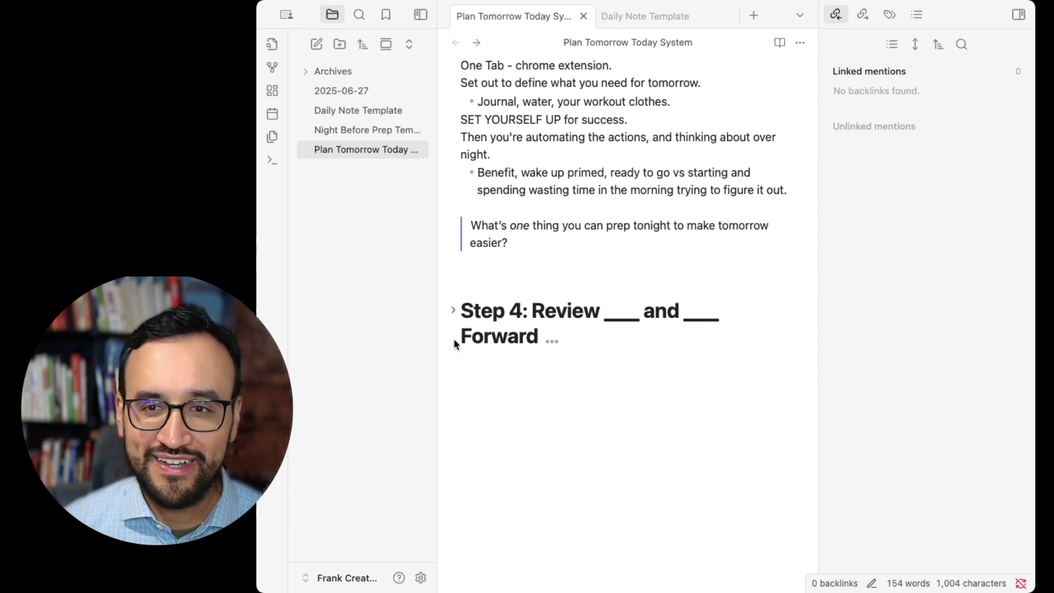
left_click(454, 311)
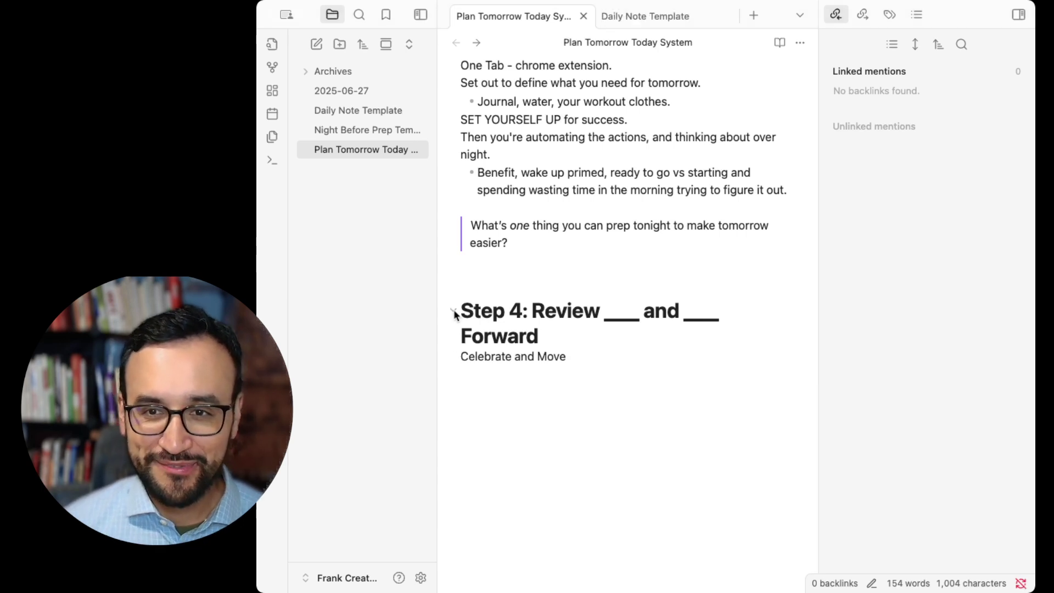
left_click(610, 313)
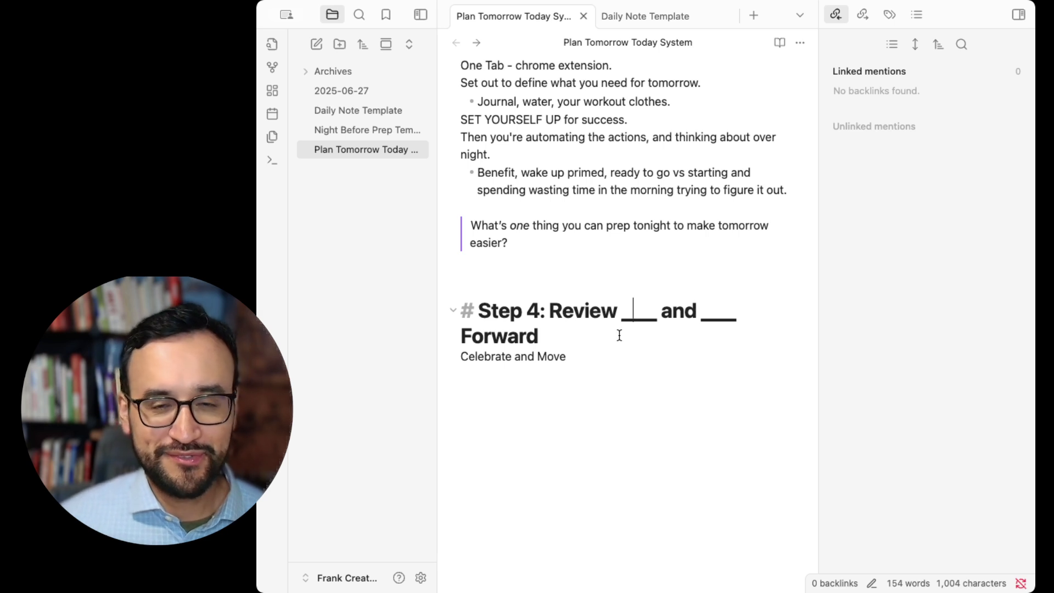
type("Celebrate")
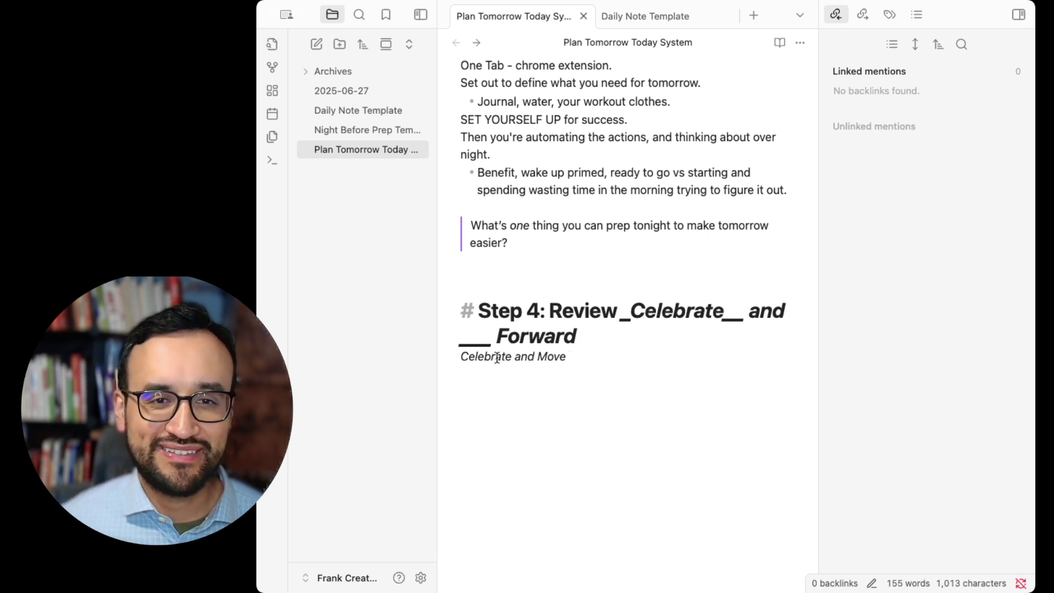
left_click(466, 336)
type("Ca")
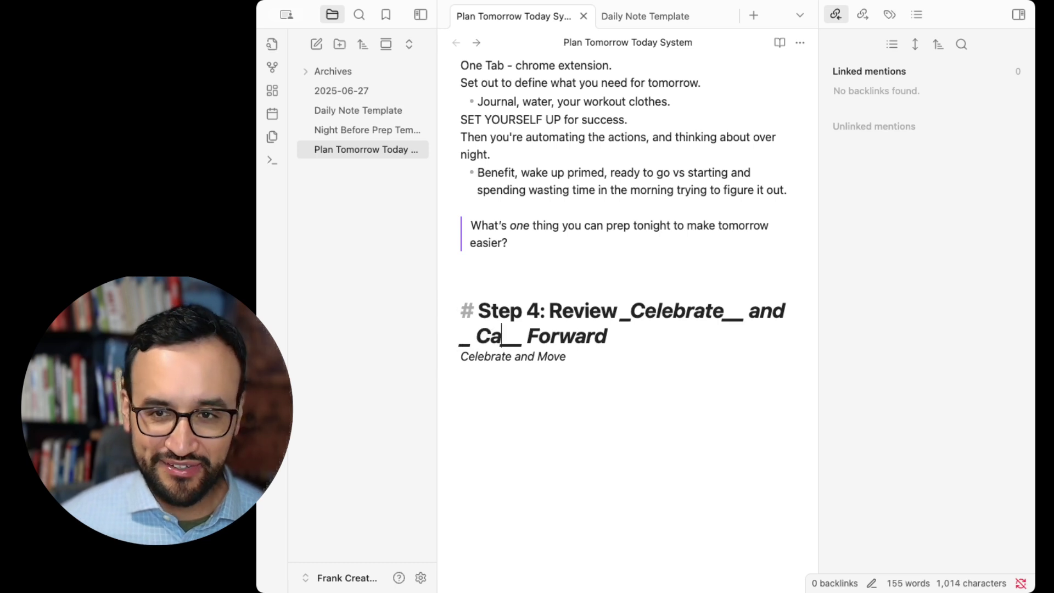
type("rry")
key("Down")
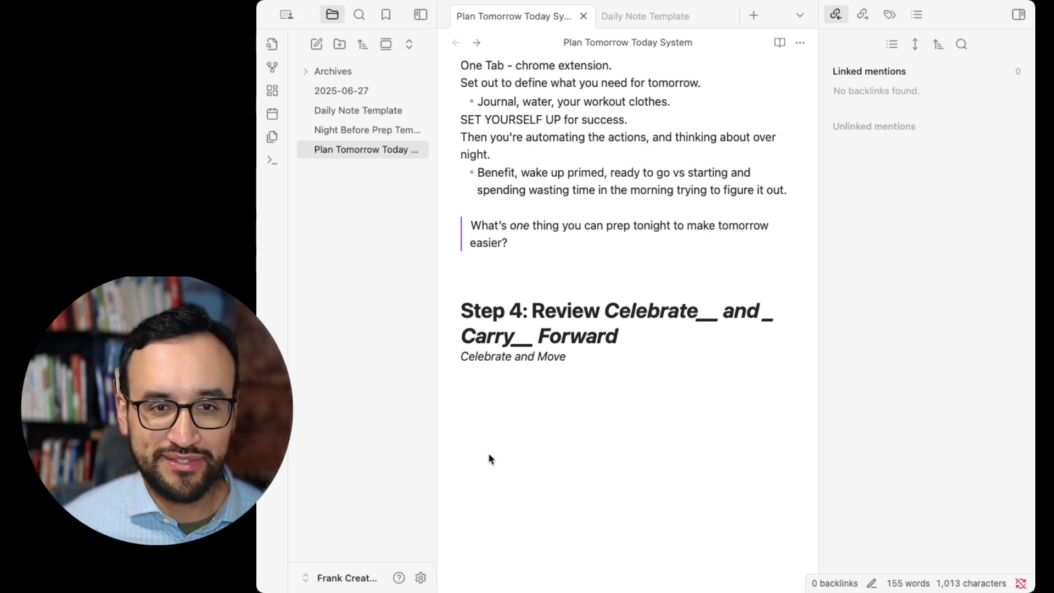
Add the line "Closing mental loops. Lowering anxiety, helping your rest." below "Celebrate and Move", separated by a blank line.
left_click(516, 399)
type("Clos")
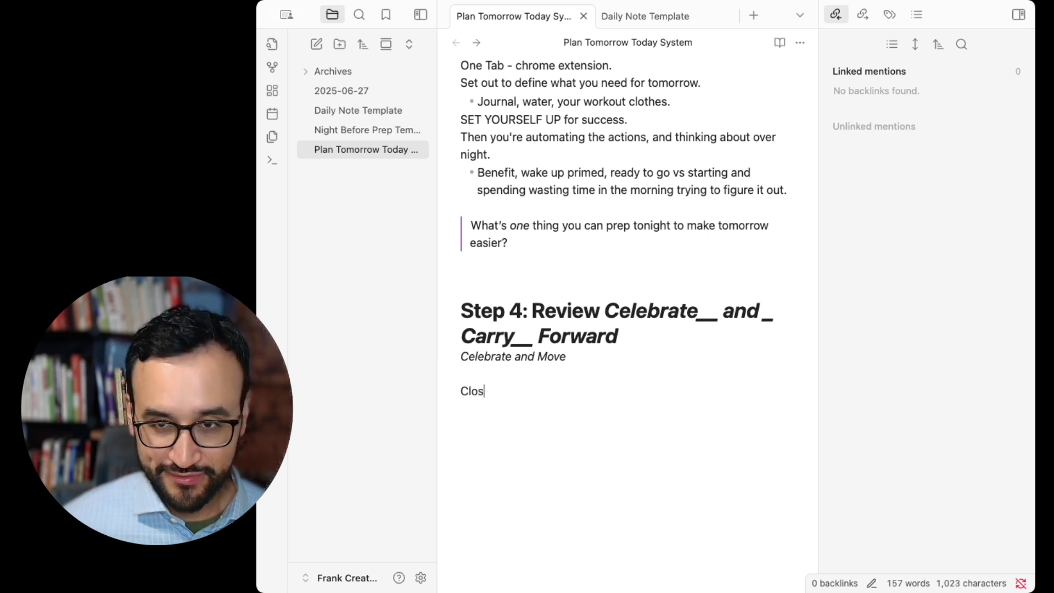
type("ing mental loops. ")
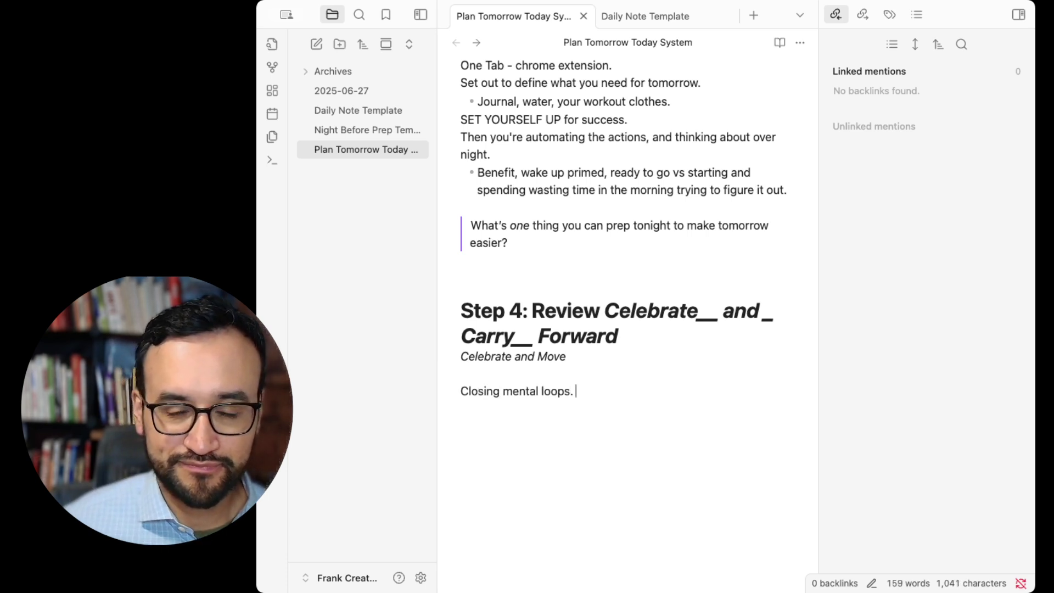
type("Low")
type("nxiety, helpyou")
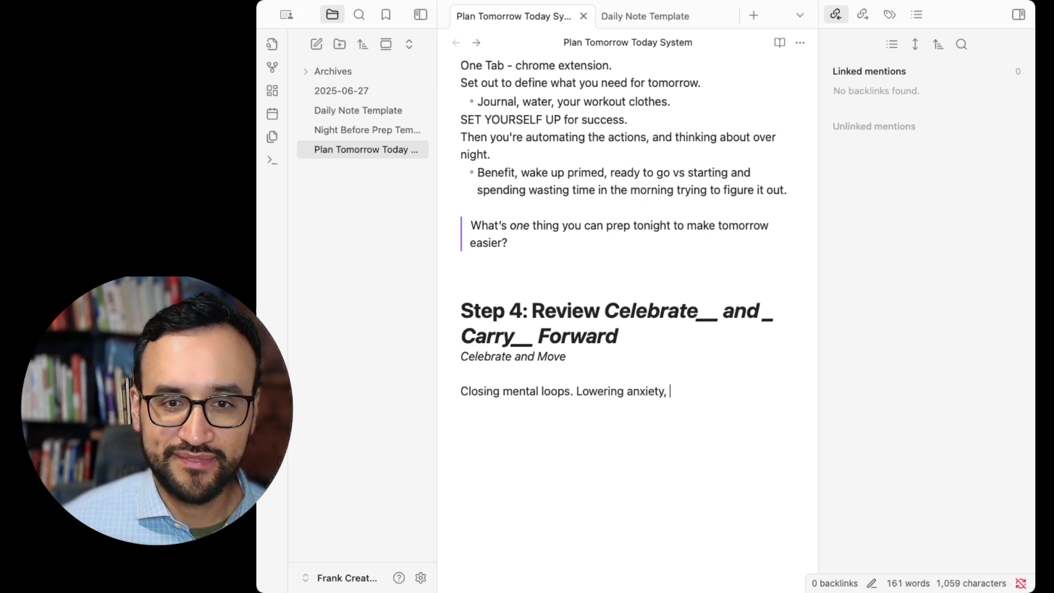
key("BackSpace")
key("BackSpace")
key("BackSpace")
type("ing your rest.")
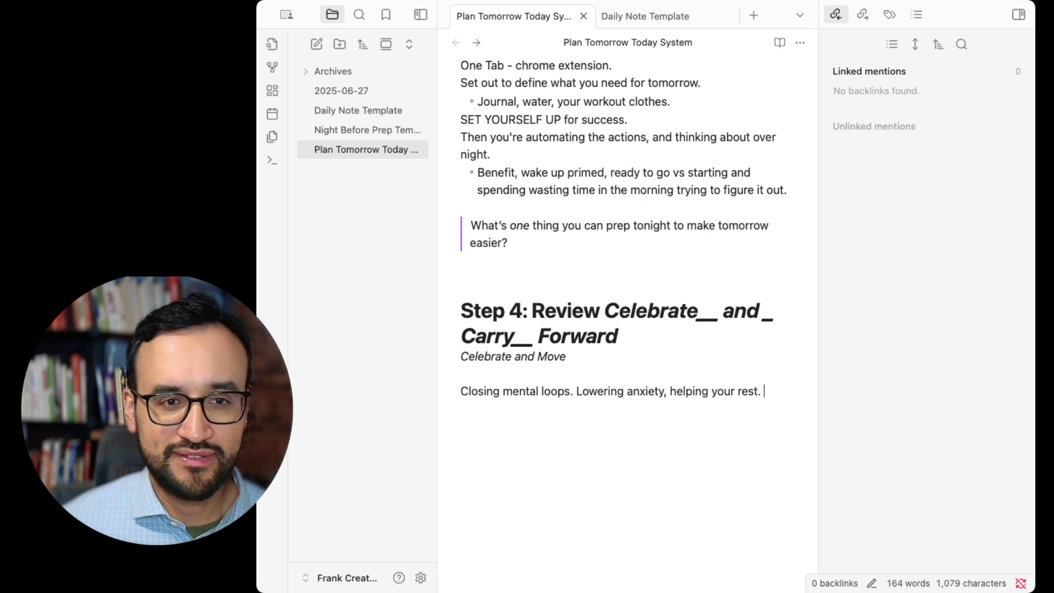
Add the line "Celebration!!!! even one checkbox what does it do?" under the mental loops line.
key("Return")
type("C")
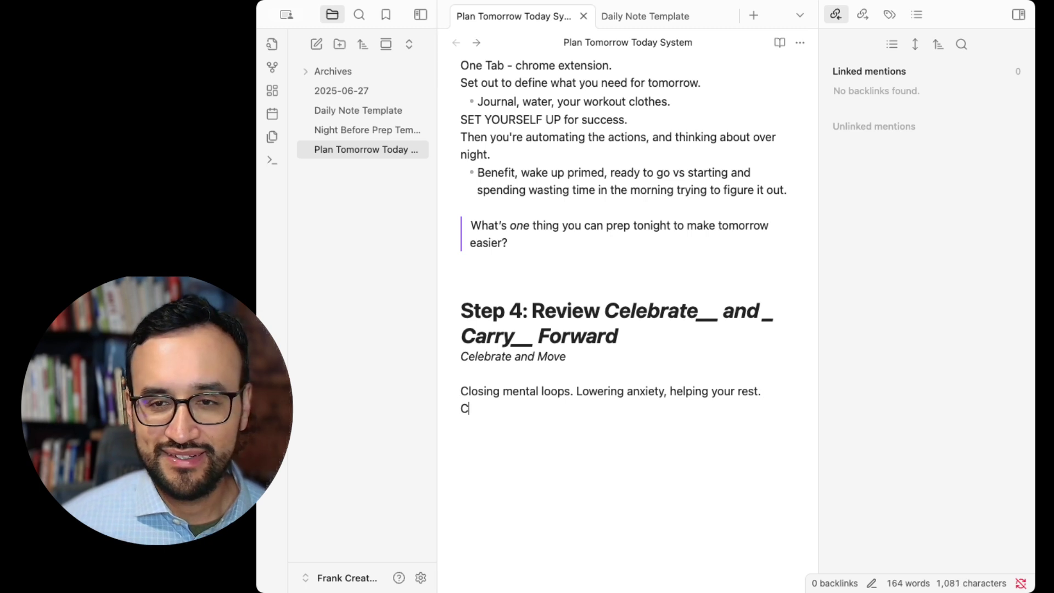
type("elebration!!!!")
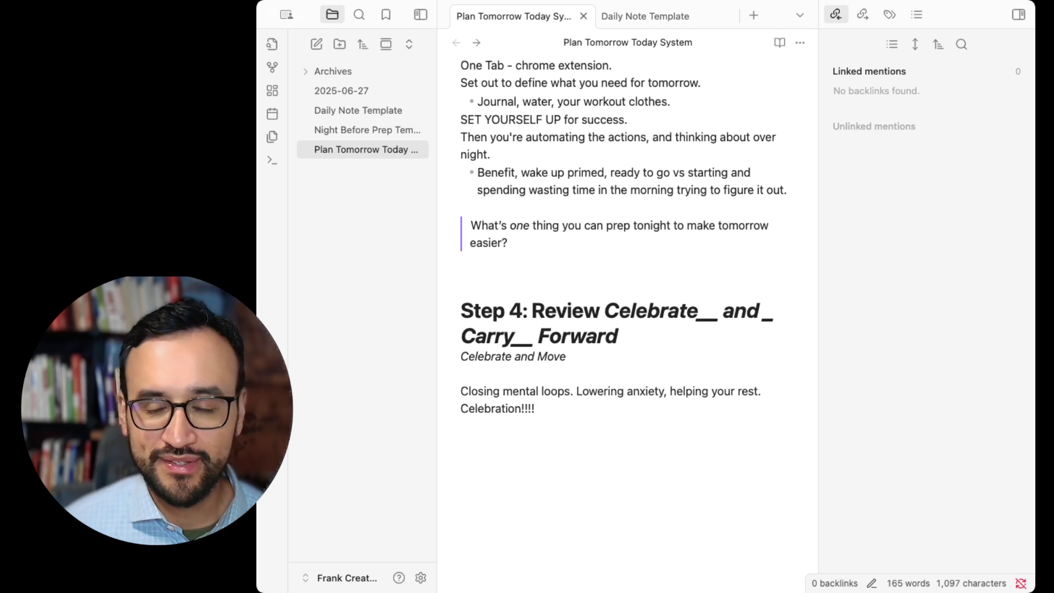
type(" even one checkbox")
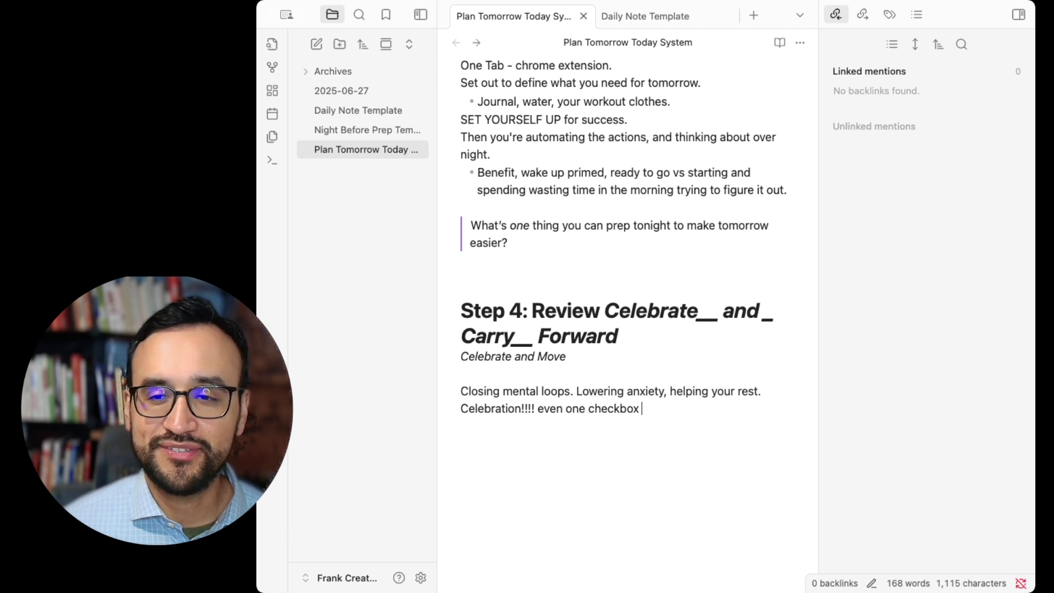
type(" what does it do?")
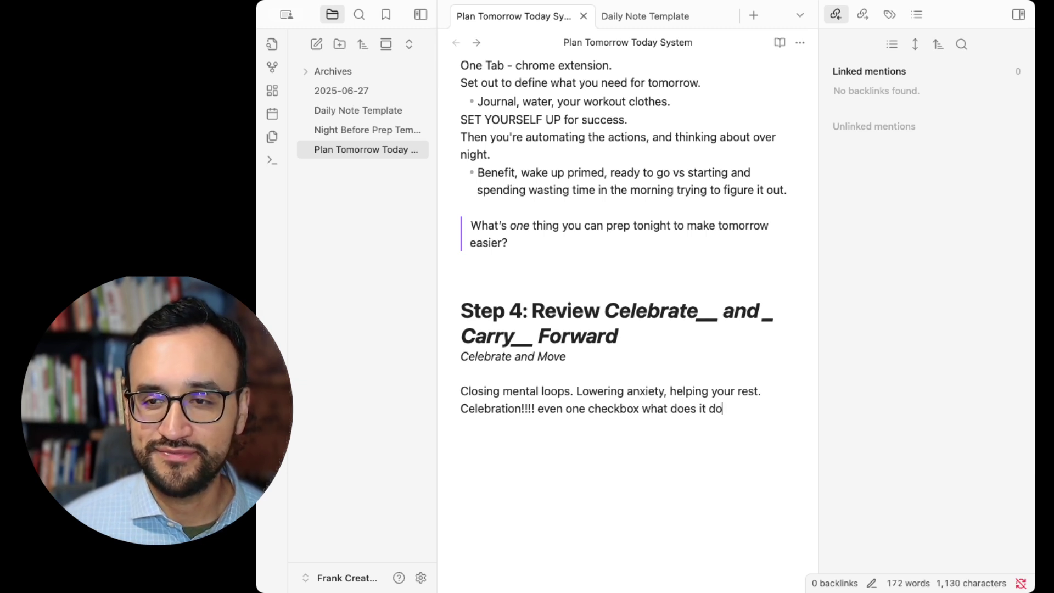
Add the bullet "Helps you build momentum, self-trust." under the Celebration line.
key("Return")
type("- Helps you build momen")
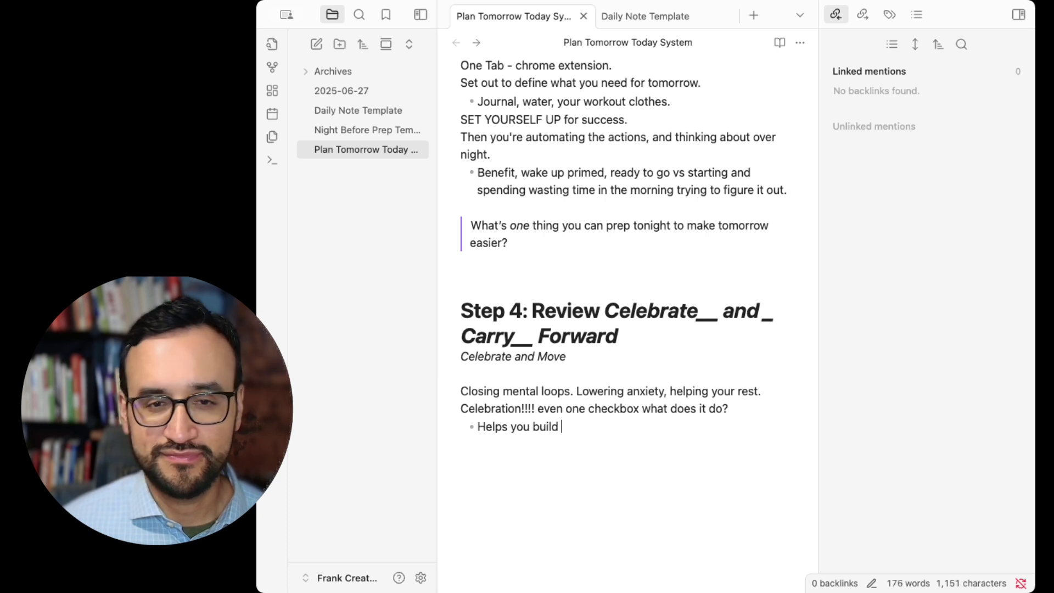
type("tum, se")
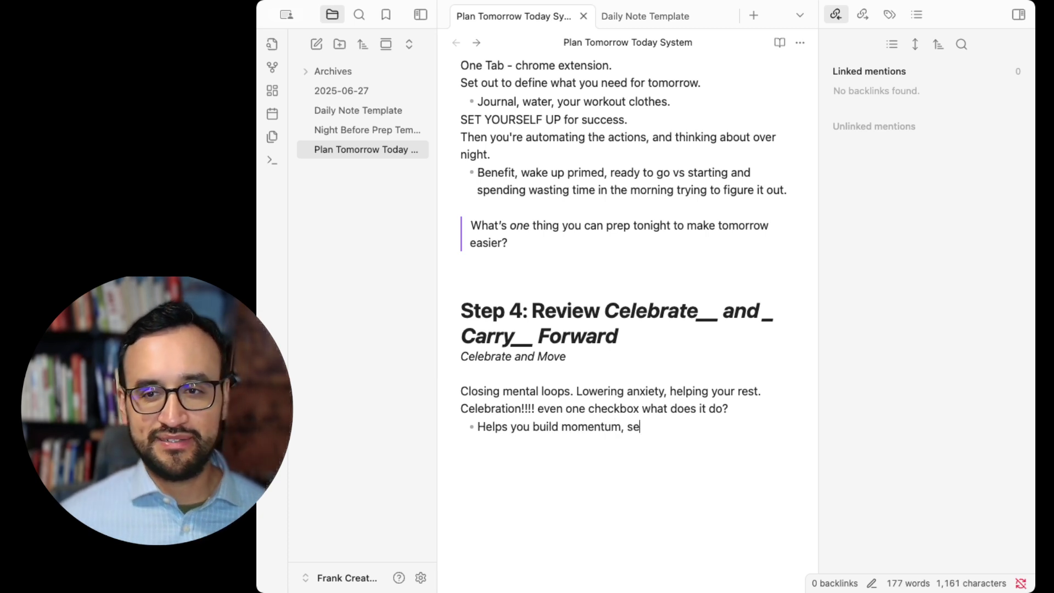
type("lf trust.")
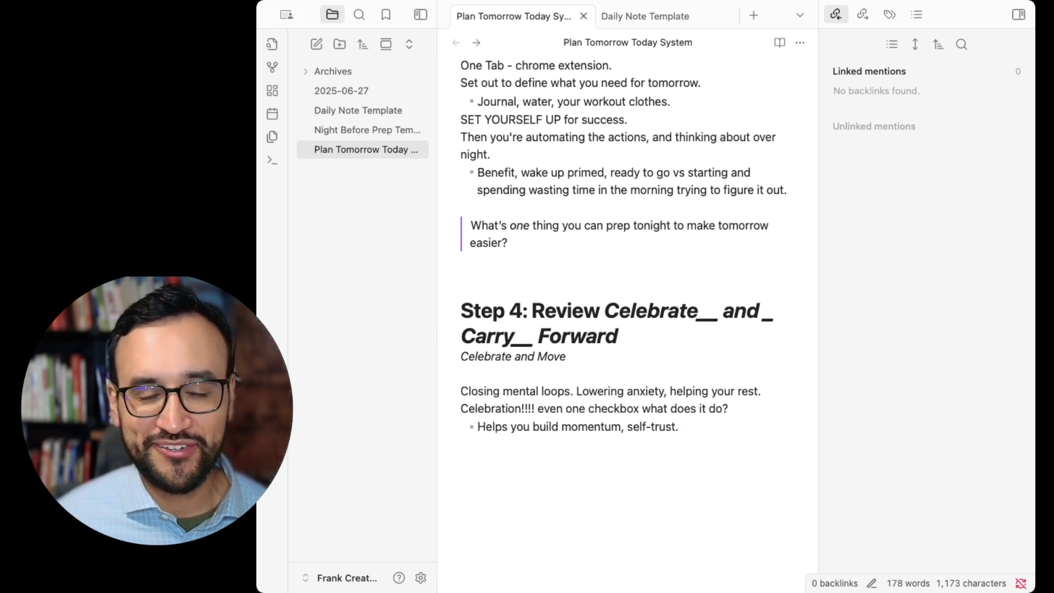
End the bullet list and, after a blank line, add "What do I do?" with the bullet "Notes of gratitude" beneath it.
key("Return")
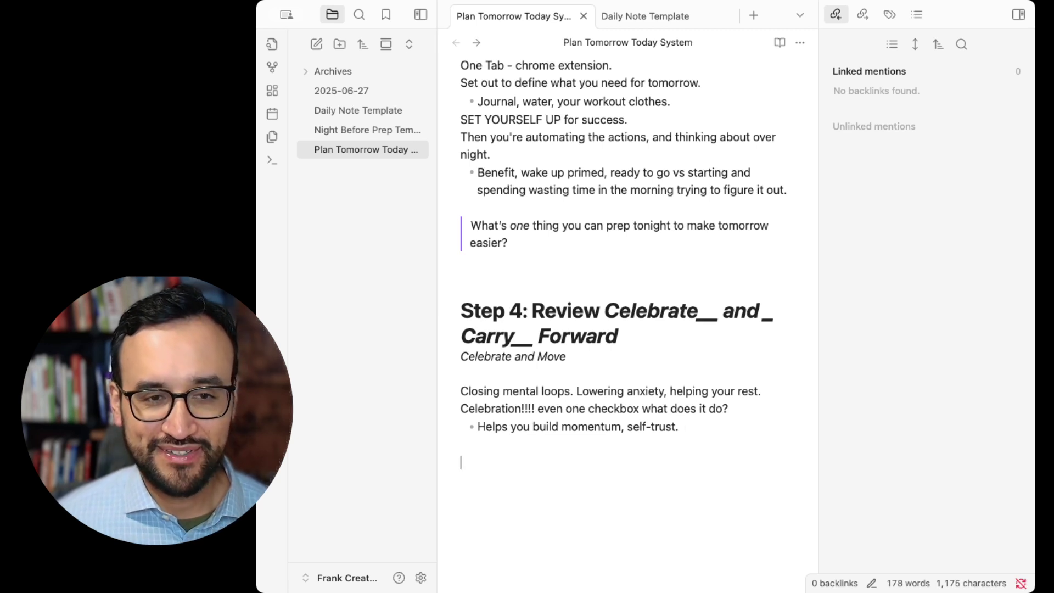
type("What do I do")
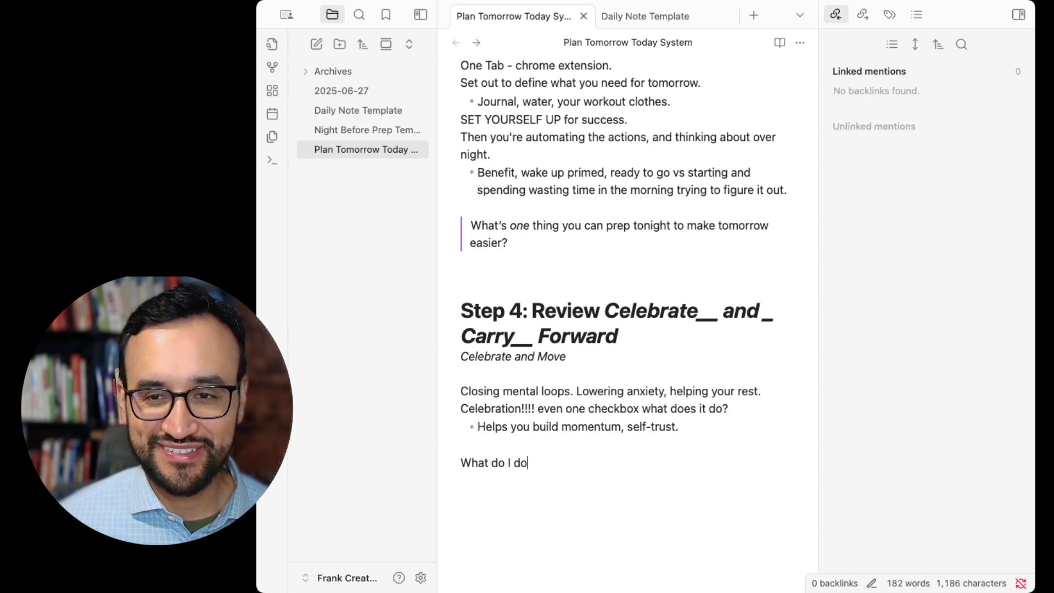
type("?")
key("Return")
type("- ")
type("Notes of gratitude")
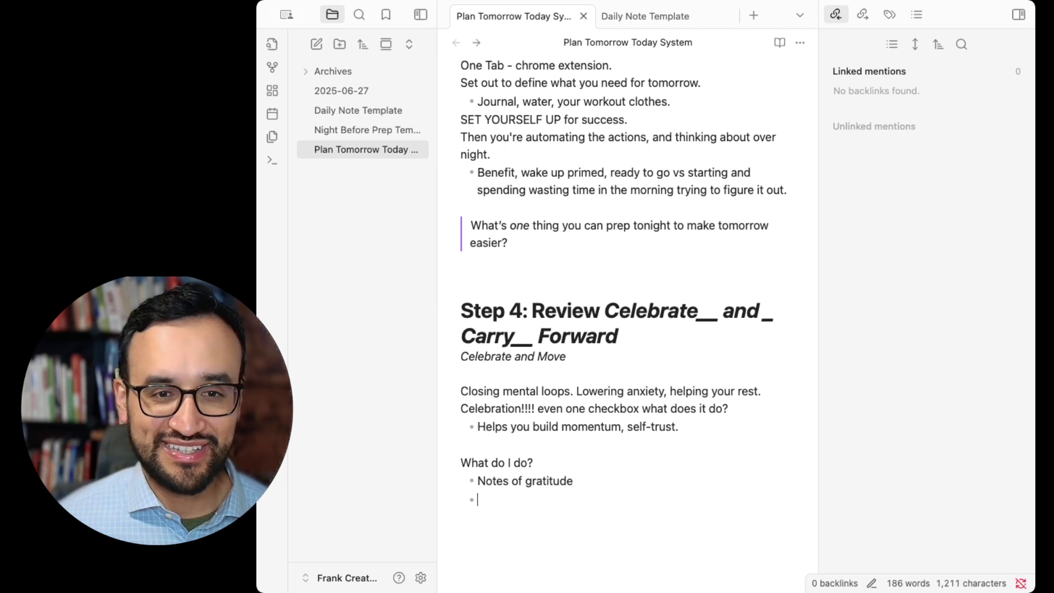
Add the bullets "Dance party", "High-fives" and "Watching cool pictures of stuff ( like puppies, kittens, penguins )" under "What do I do?".
type(" - Dance party")
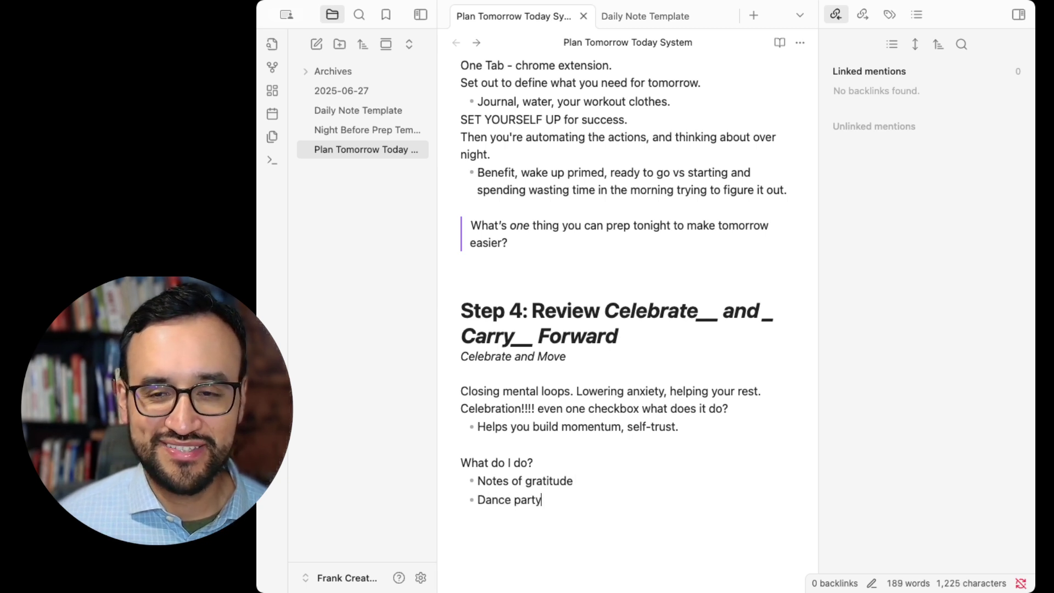
type(" - High-fives")
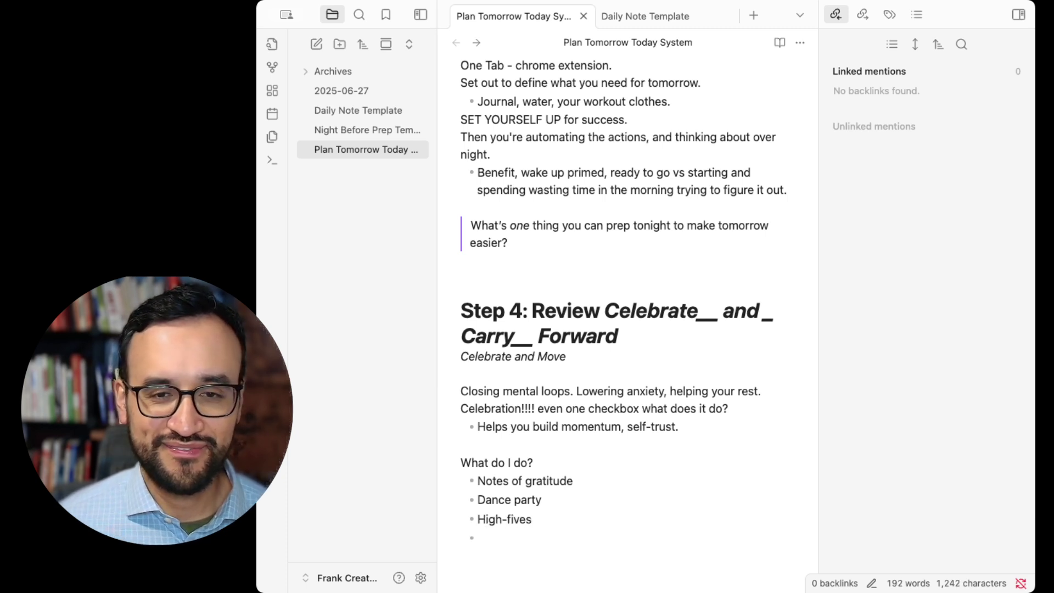
type(" - Watching cool")
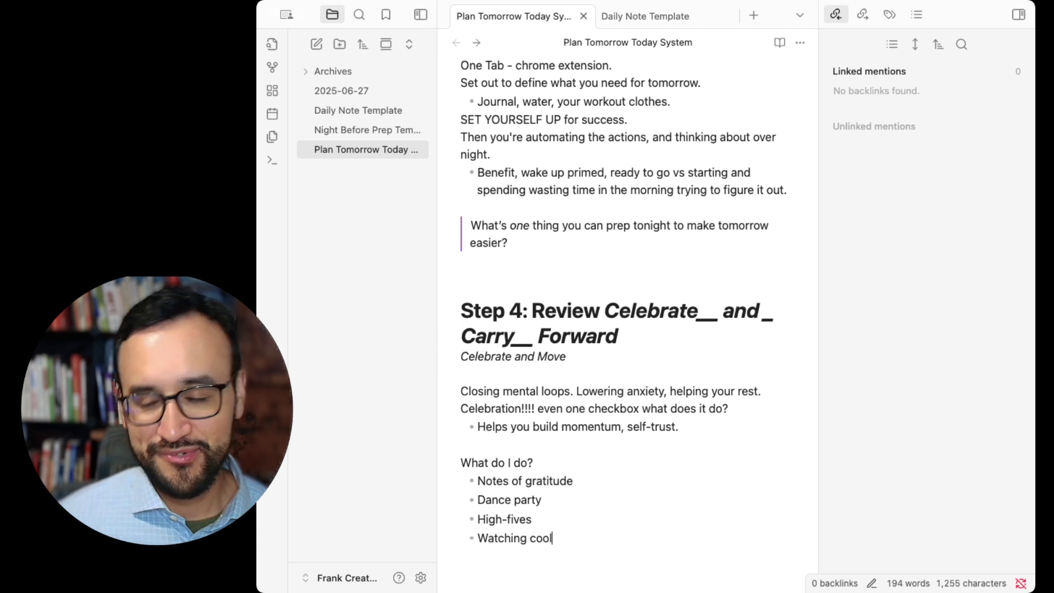
type(" pictures of ")
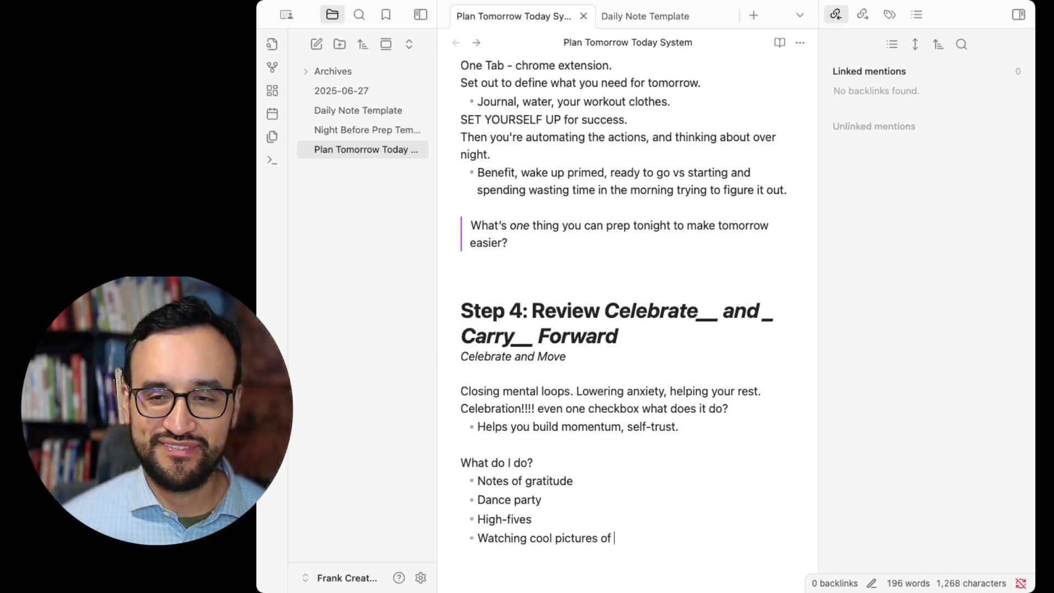
type("stuff ( like puppies, d")
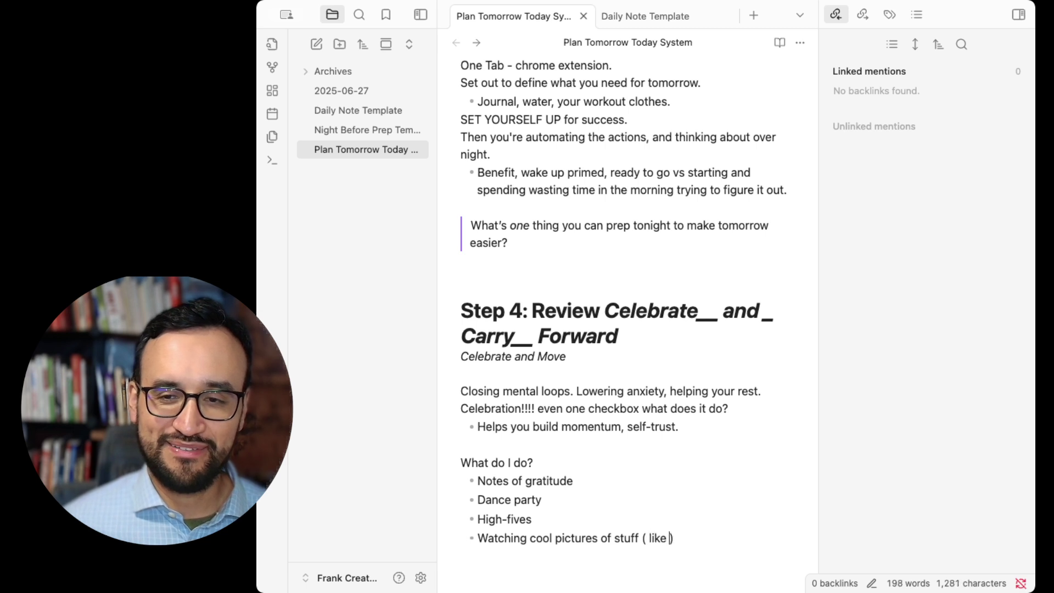
key("BackSpace")
type("kittens, p")
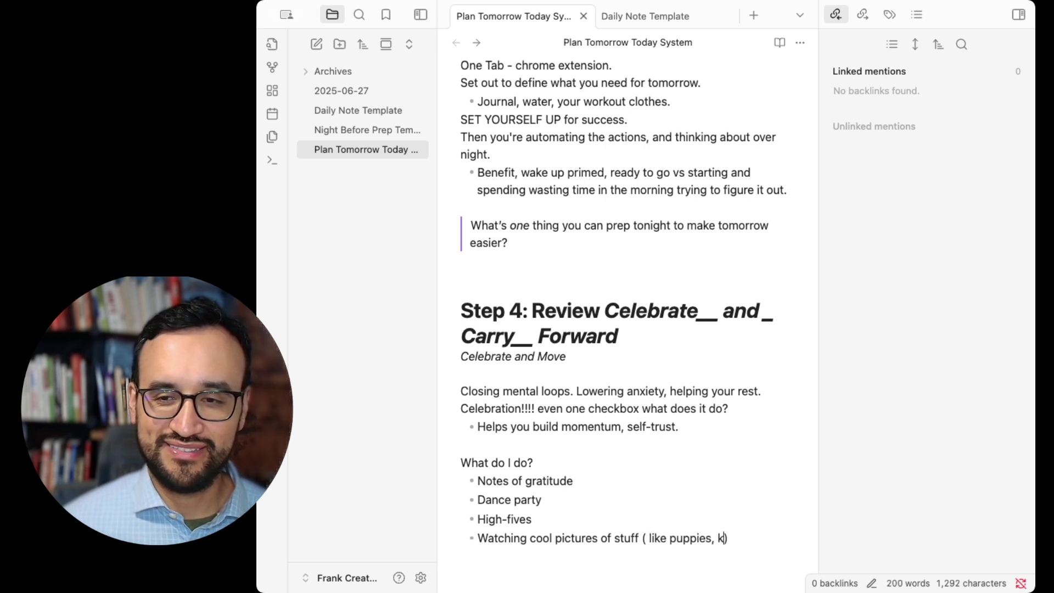
type("enguis")
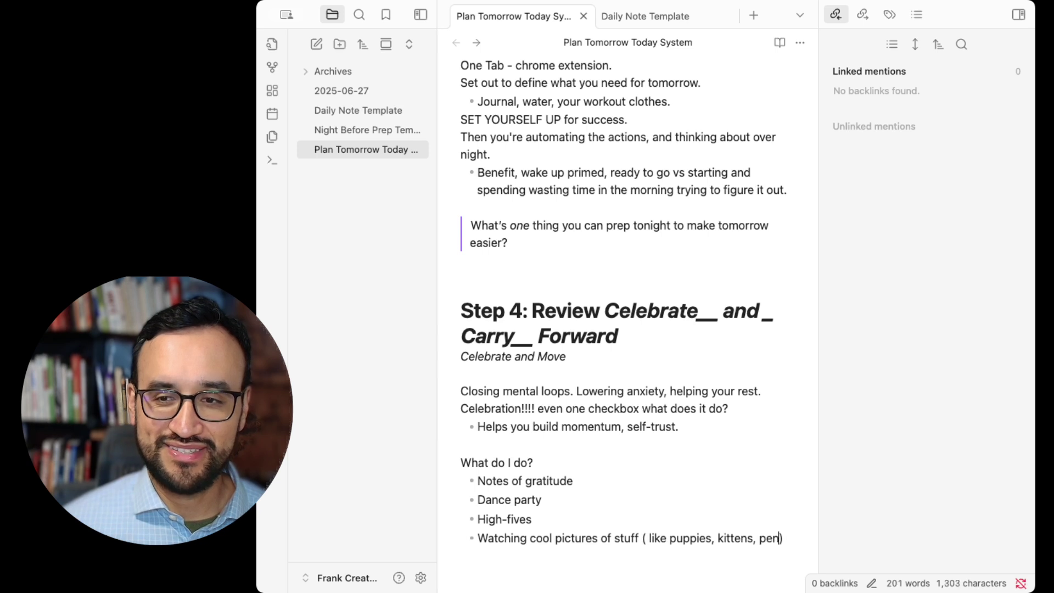
key("BackSpace")
type("ns")
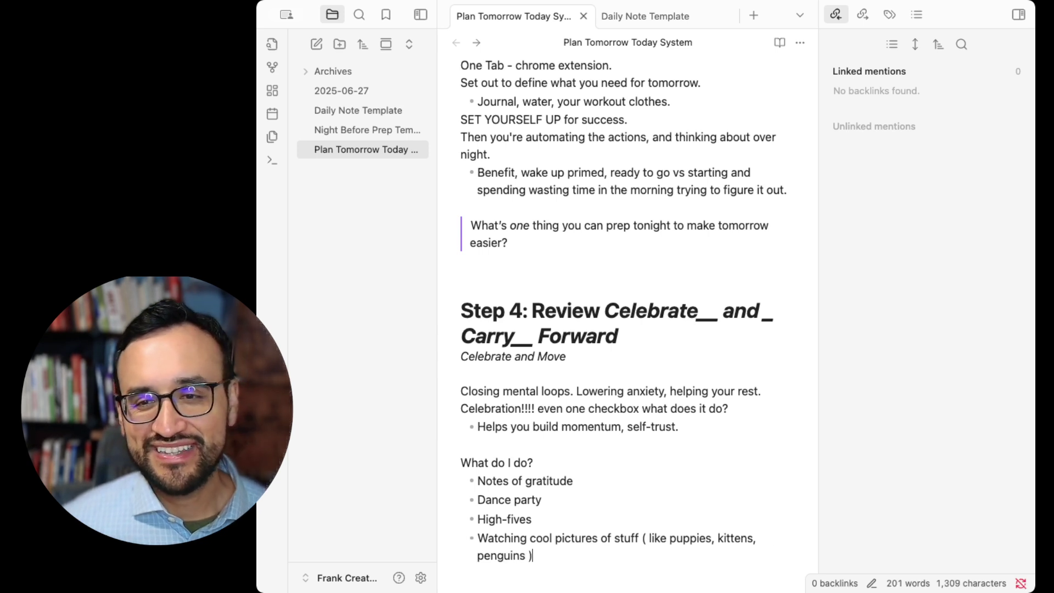
Add the blockquote "How do you celebrate your wins, or what will you carry forward tomorrow? Let me know below." after a blank line below the bullets.
scroll(509, 339, "down", 5)
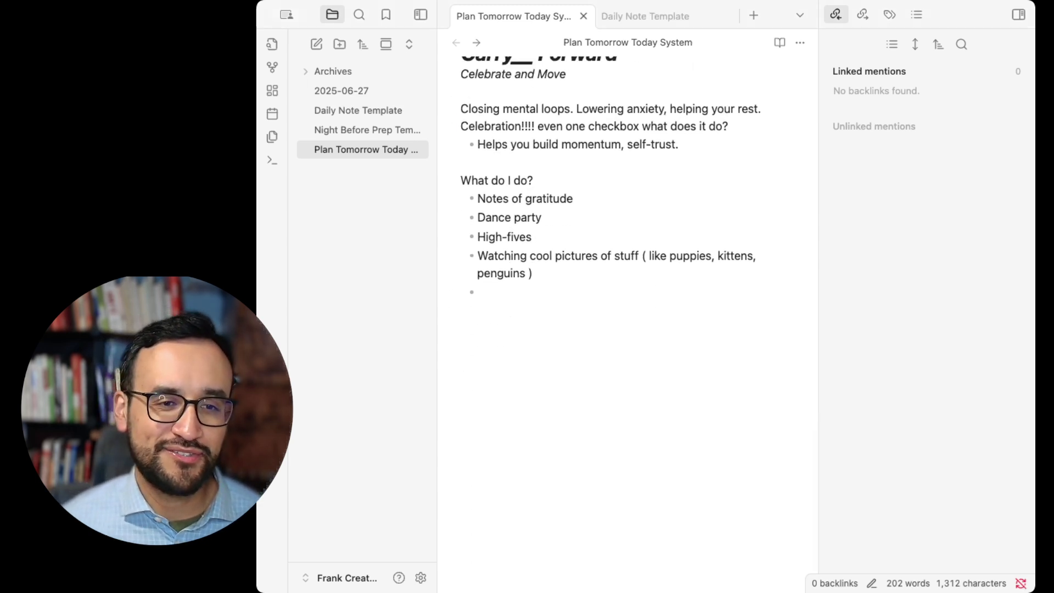
left_click(572, 309)
key("BackSpace")
type(">")
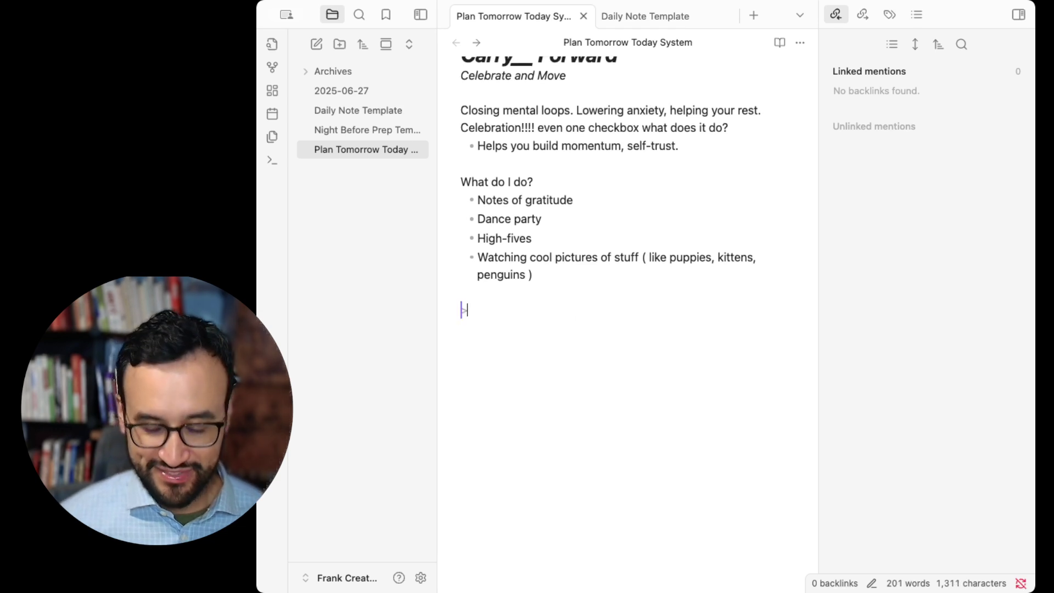
type("How do you celebrate your wins, or what will you carry forward tomorrow? Let me know below.\"")
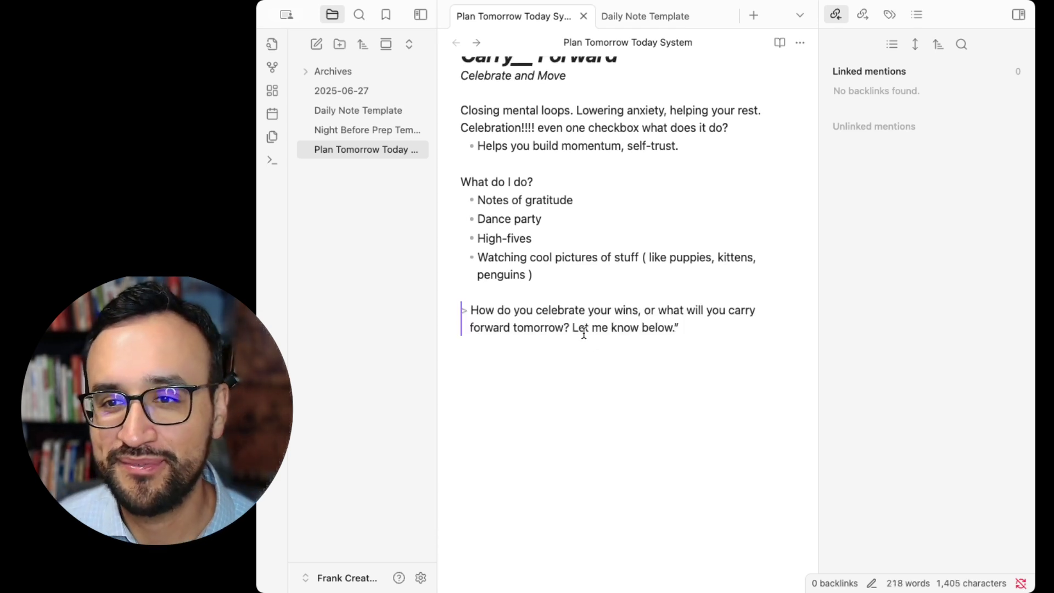
key("BackSpace")
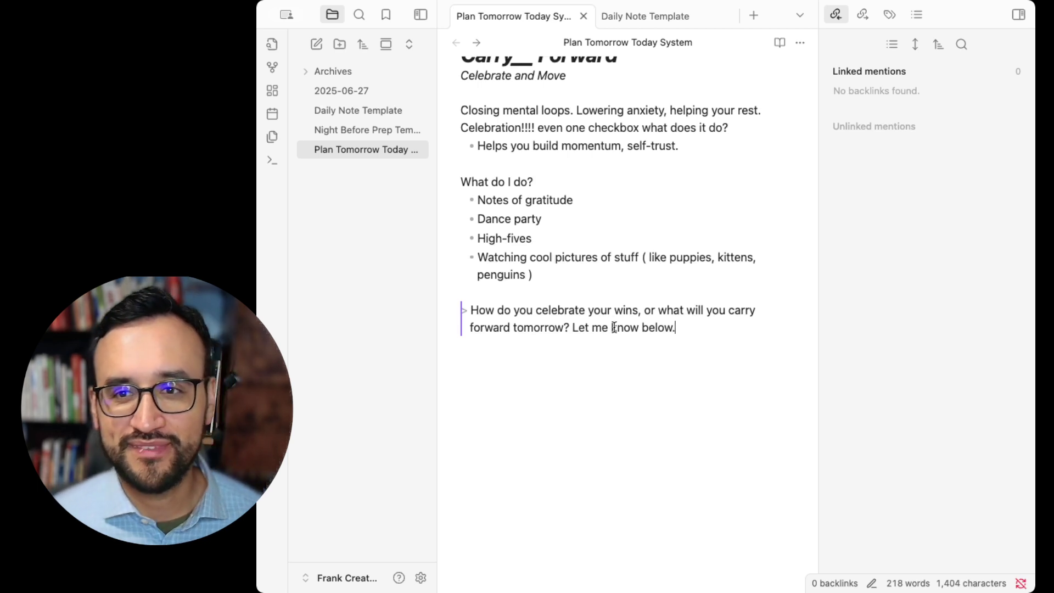
left_click(571, 328, "shift")
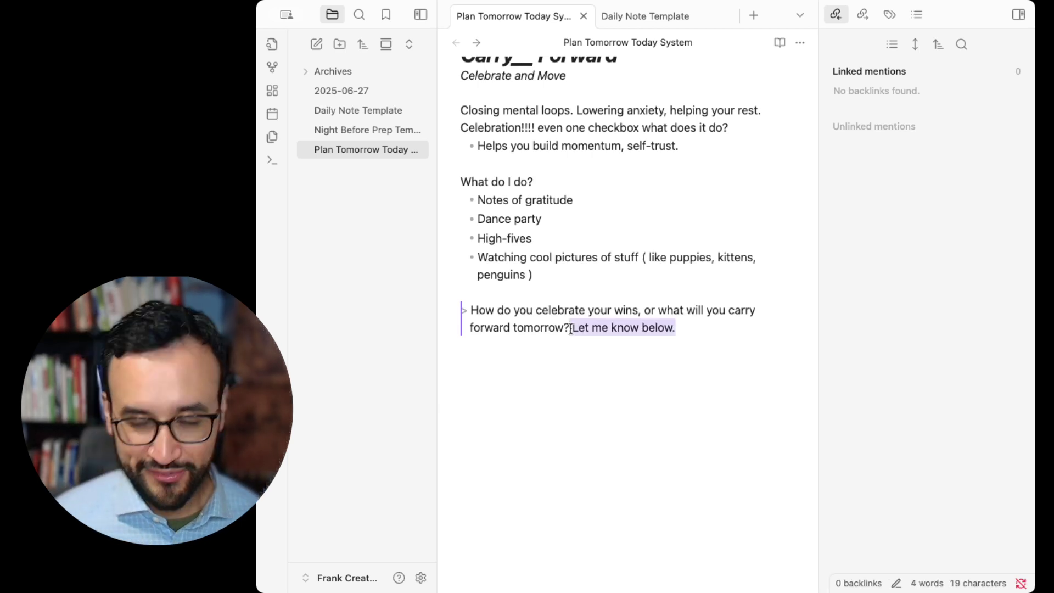
left_click(571, 328)
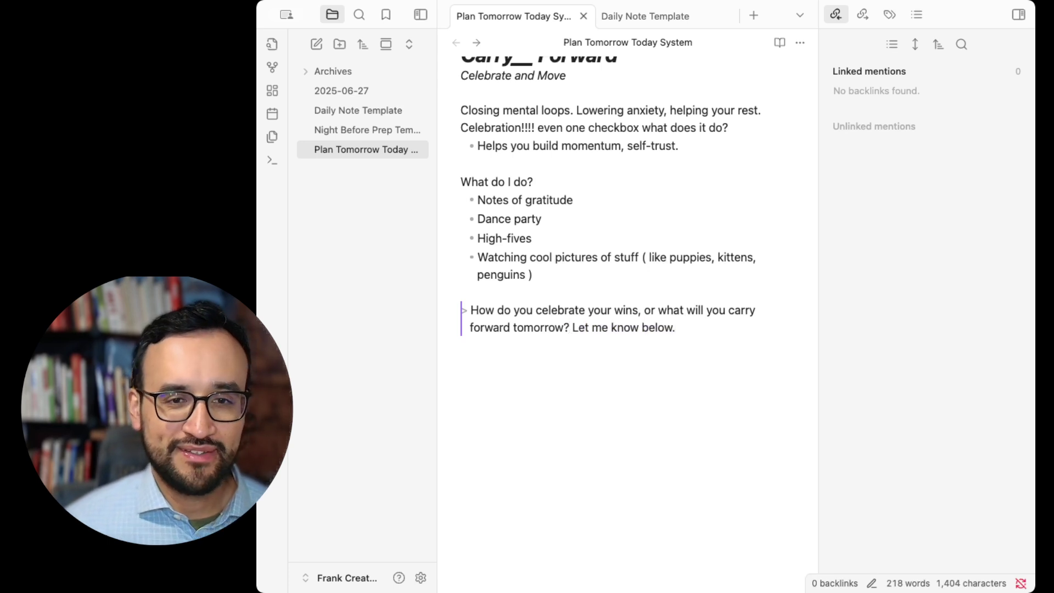
key("End")
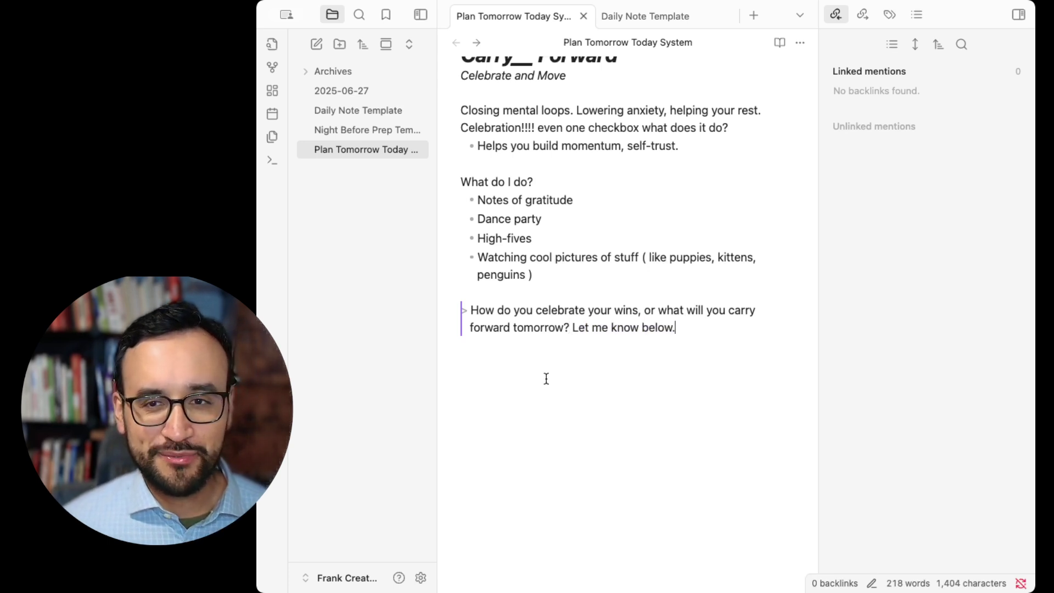
Add a level-three heading "Recap" below the blockquote, separated from it by several blank lines.
scroll(546, 379, "down", 1)
key("Return")
key("Return")
key("Return")
key("Return")
type("### REcap")
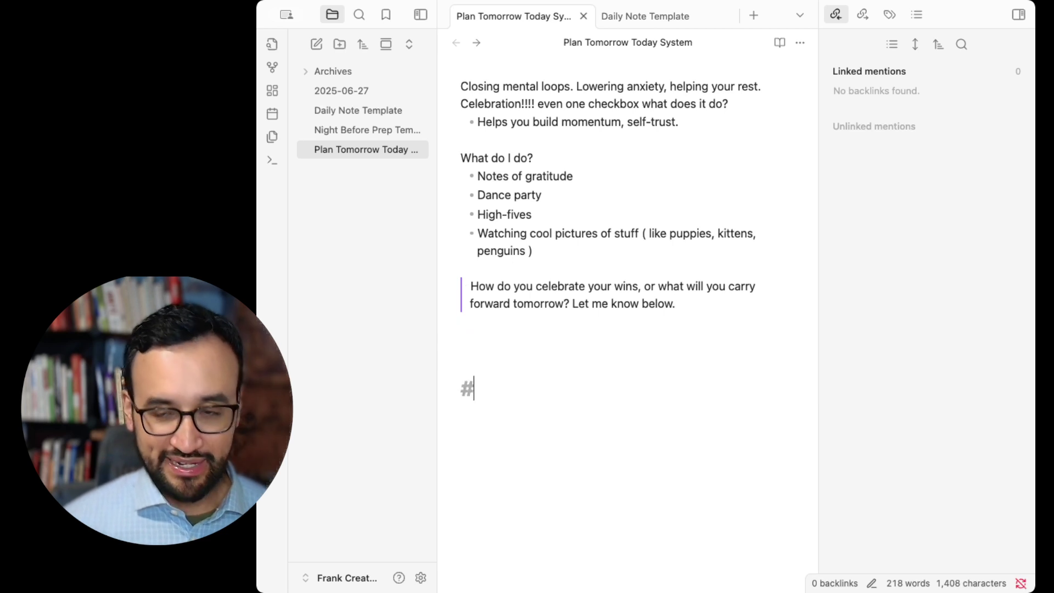
key("BackSpace")
key("BackSpace")
key("BackSpace")
key("BackSpace")
type("ecap")
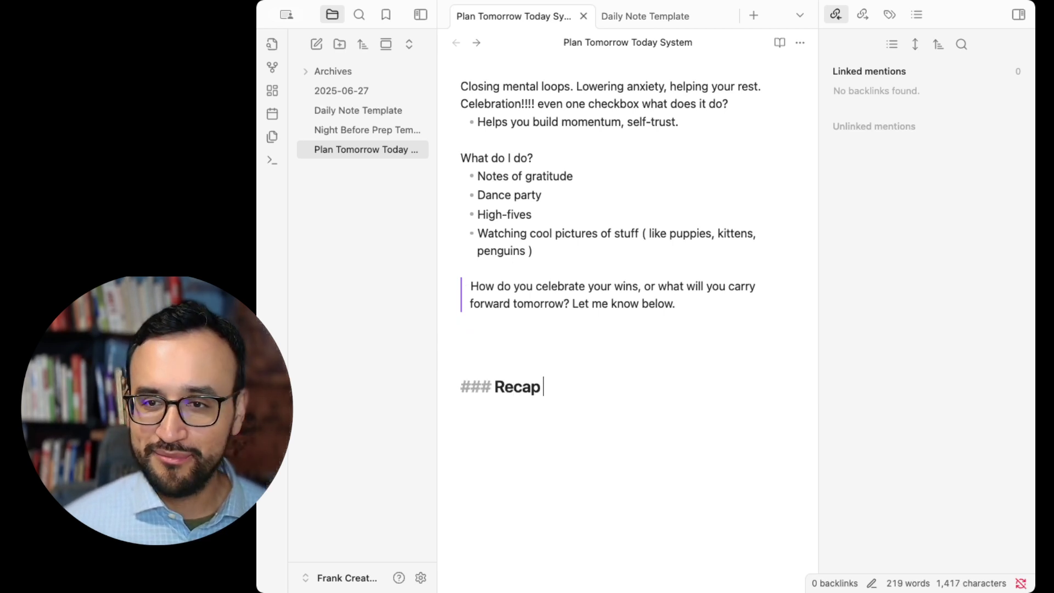
Start a numbered list under the Recap heading with the item "Prep your Night Before".
key("Return")
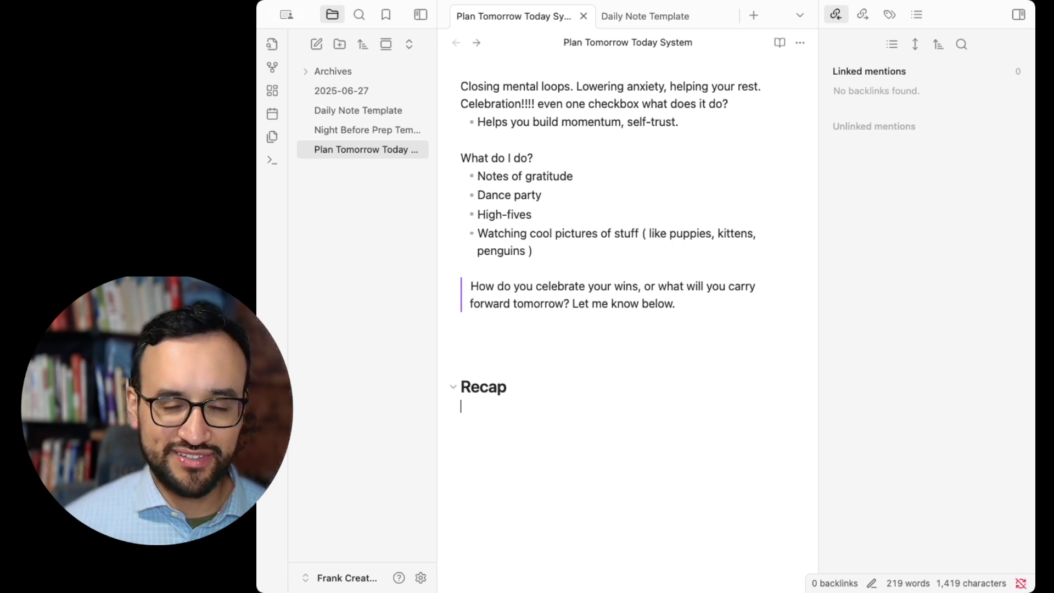
type("1. Prep ")
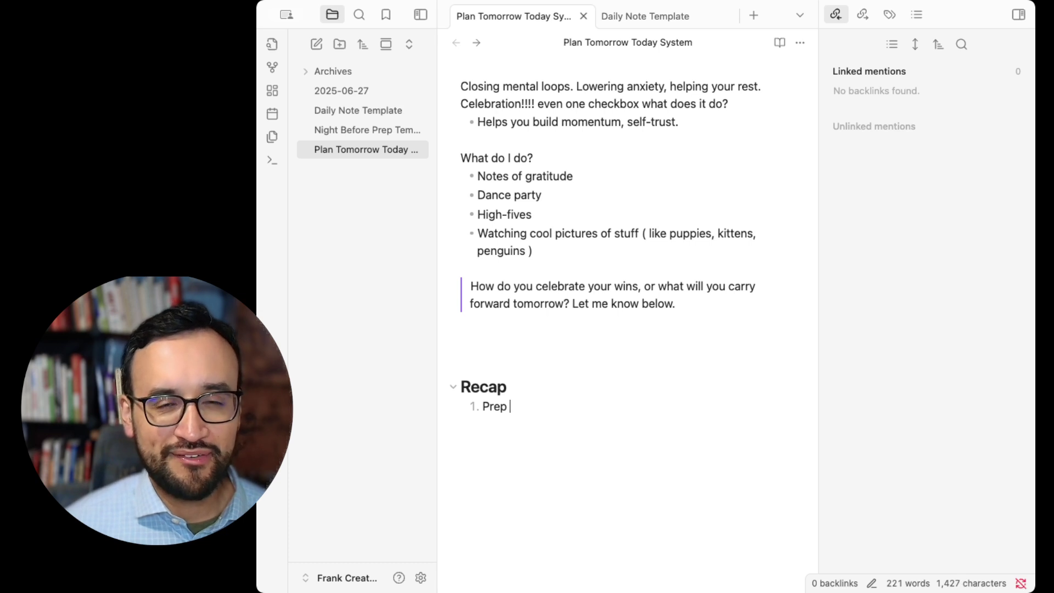
type("your Night Befor")
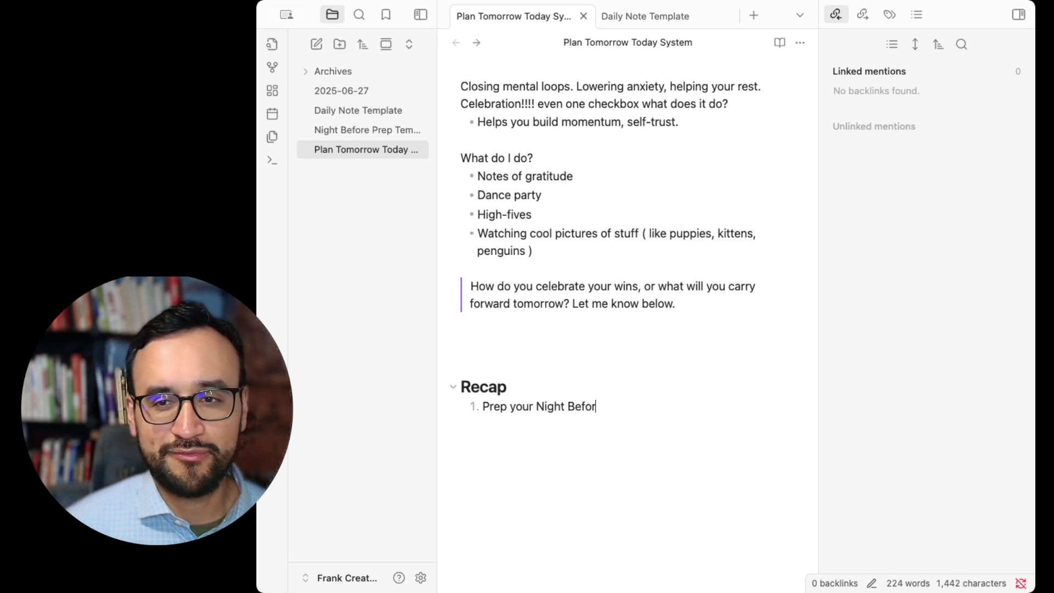
type("e")
key("Return")
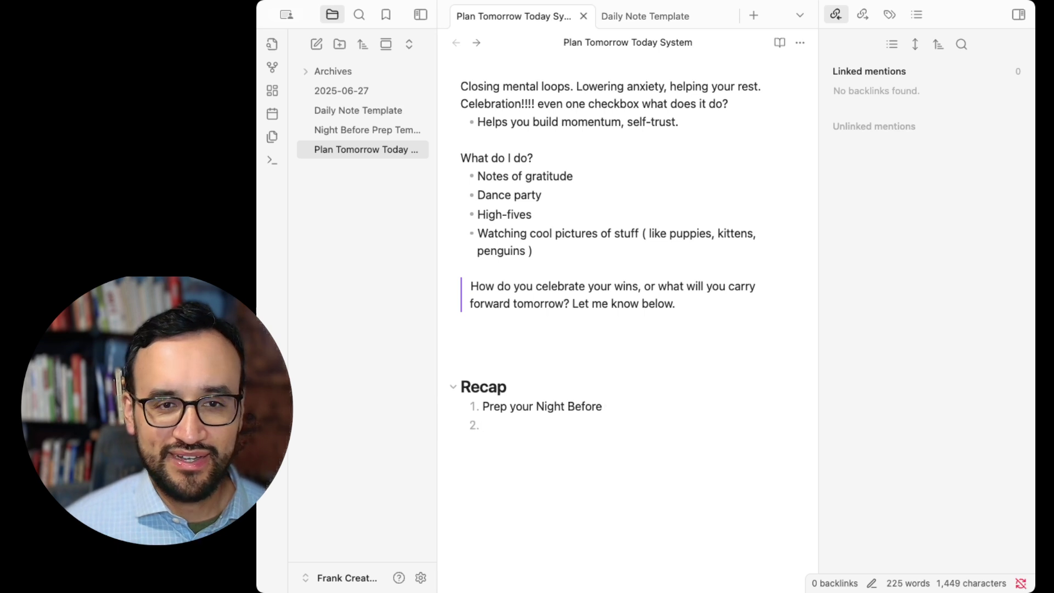
Add "Connect your plan to tomorrows actions" as the second item of the Recap list.
type("Connect your")
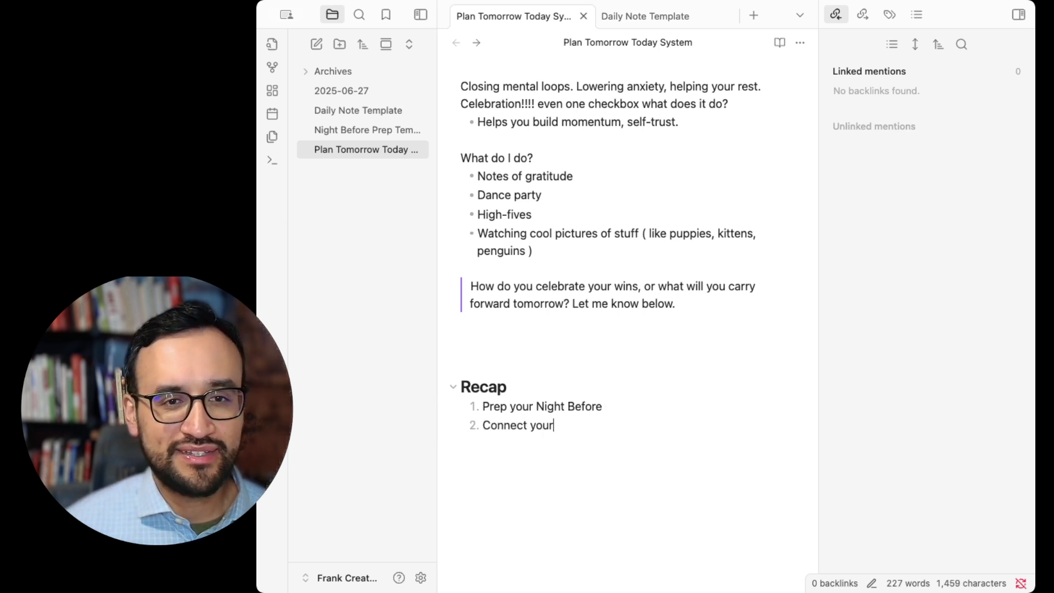
type(" plan for")
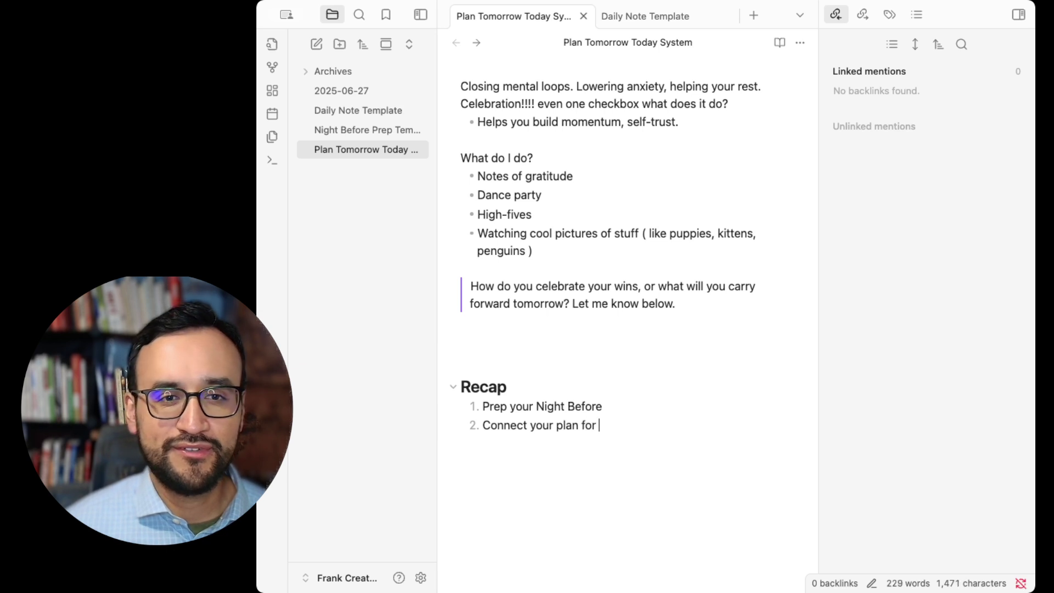
key("BackSpace")
key("BackSpace")
key("BackSpace")
key("BackSpace")
type("to tomor")
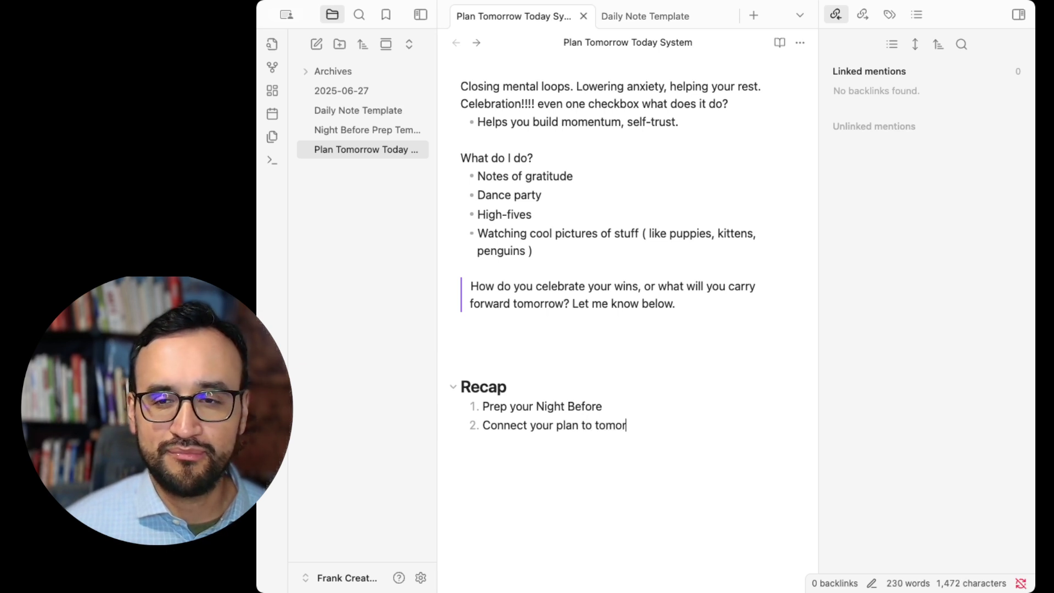
type("rows actions")
key("Return")
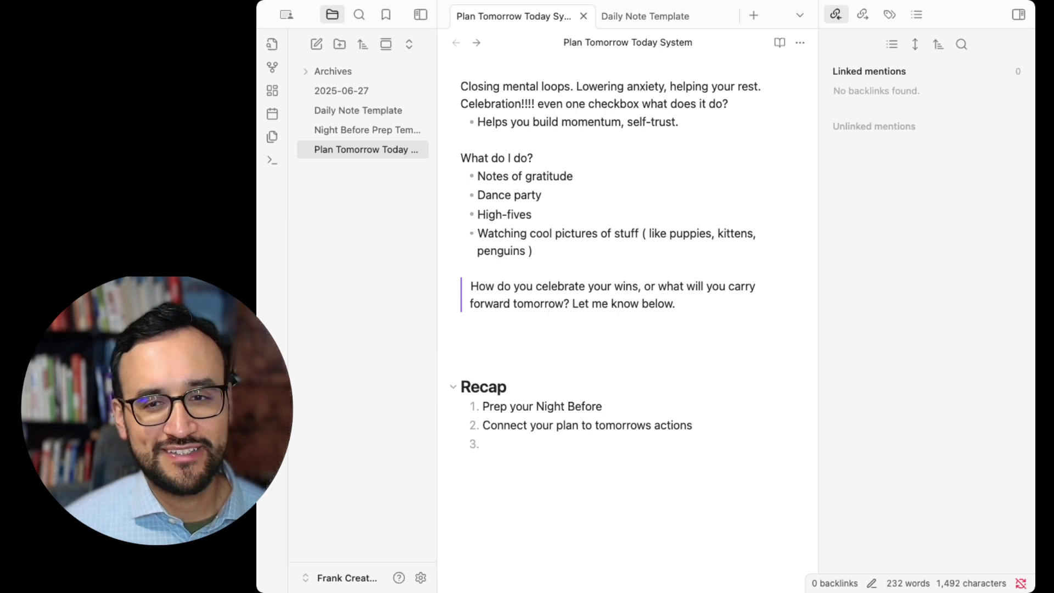
Add "Preparing your space ( think creating space, )" as the third item of the Recap list.
type("Preparing you")
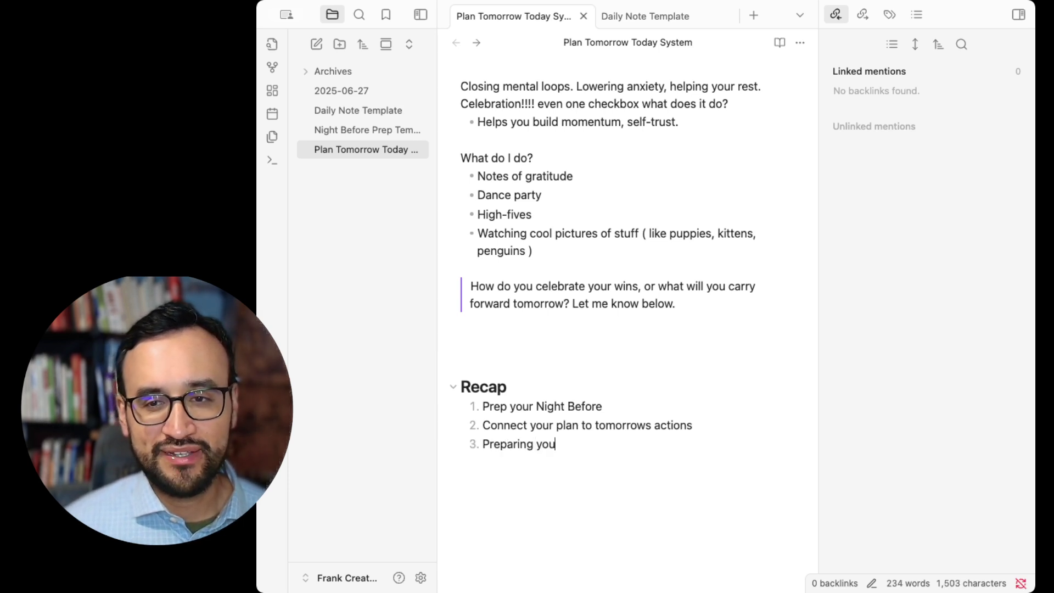
type("r space ( think creating spac")
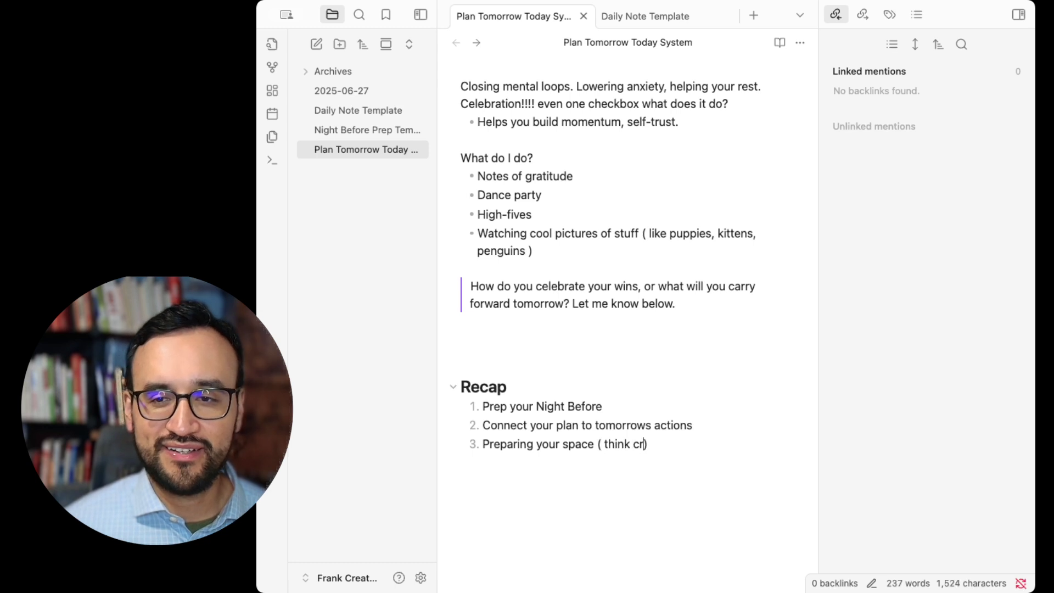
type("e,")
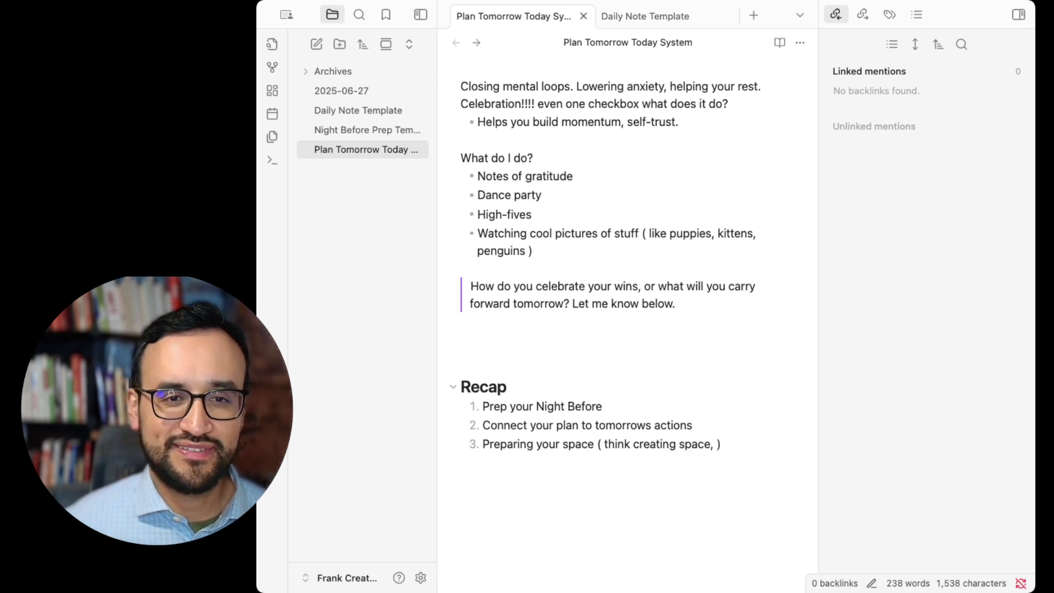
Add "Reviewing and celebrating what you carry over" as the fourth item of the Recap list.
key("Return")
type("Rev")
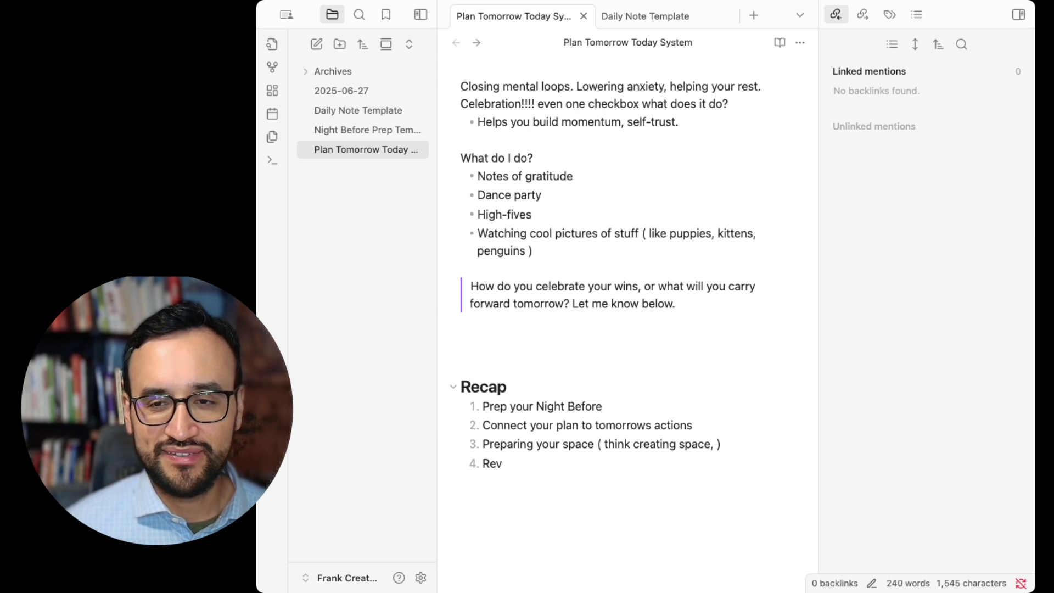
type("iewing and celelbrain")
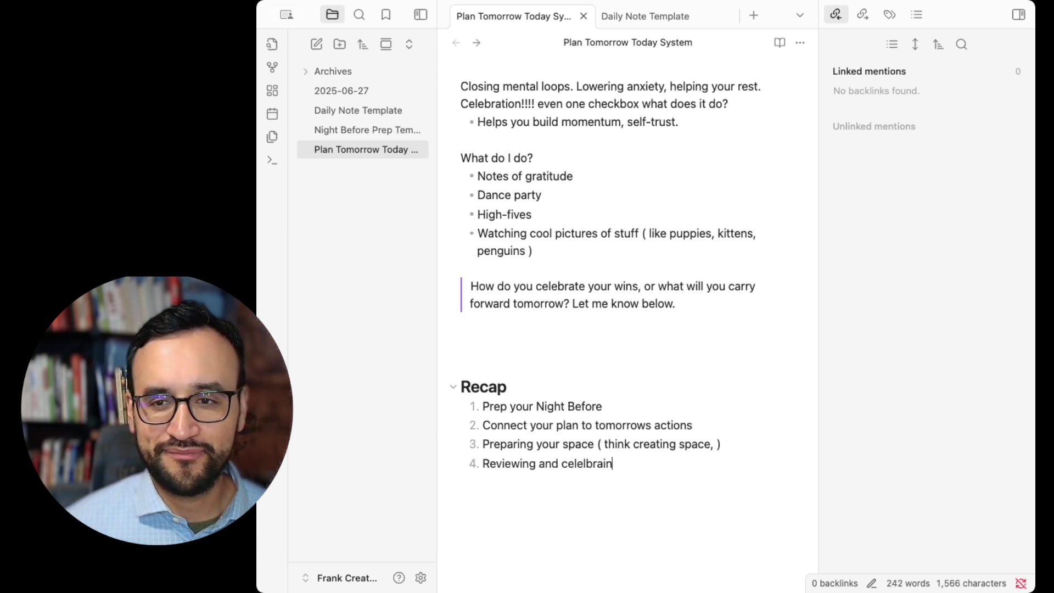
key("BackSpace")
key("BackSpace")
key("BackSpace")
key("BackSpace")
key("BackSpace")
key("BackSpace")
type("brating wh")
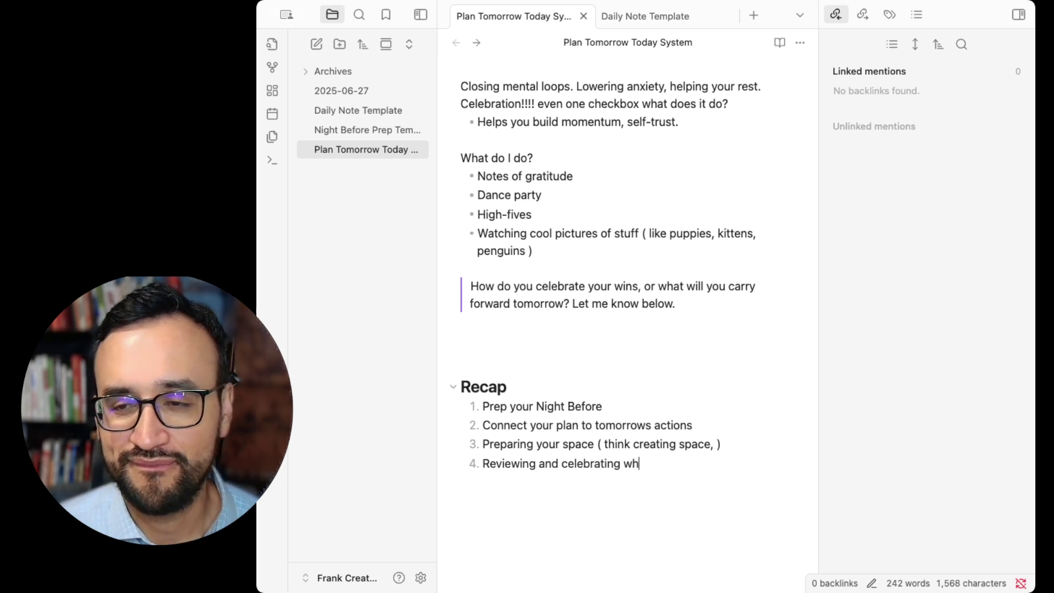
type("at gyou d")
key("BackSpace")
key("BackSpace")
key("BackSpace")
key("BackSpace")
key("BackSpace")
key("BackSpace")
type("yo")
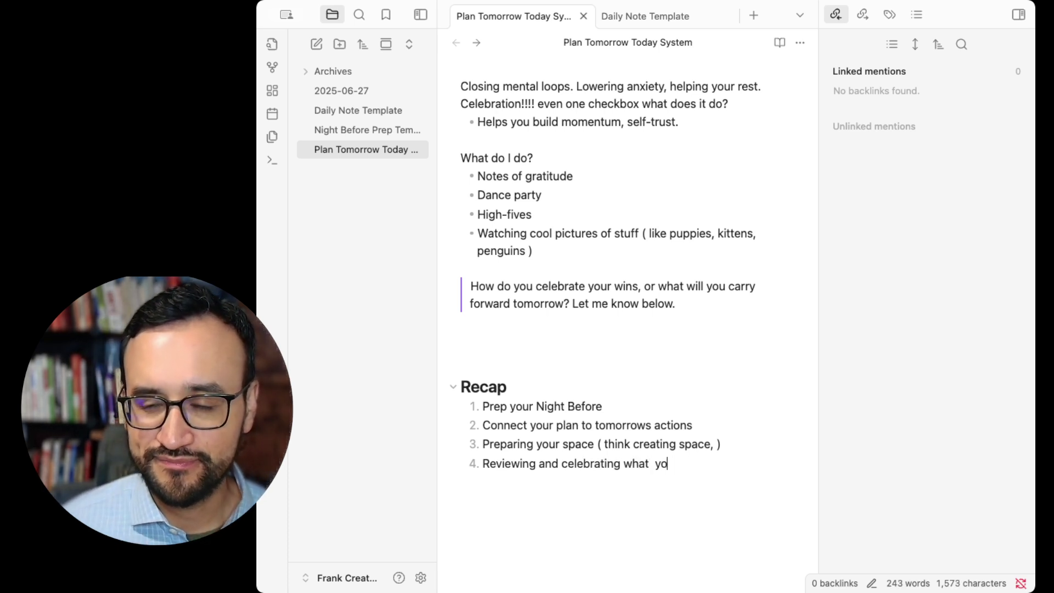
type("u carry over")
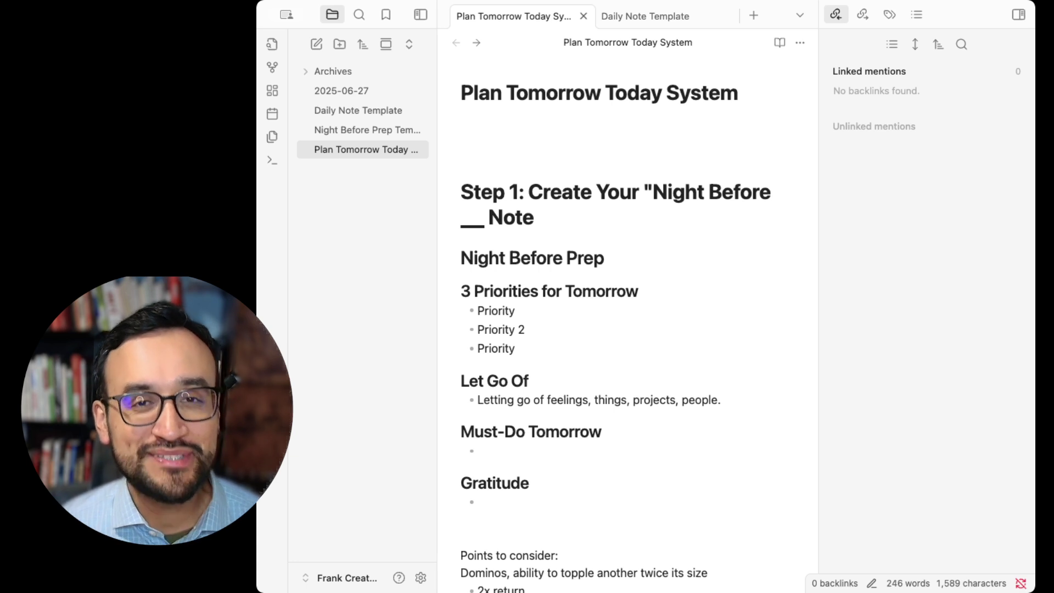
Delete two extra blank lines between the note's title and the Step 1 heading.
scroll(746, 305, "down", 1)
left_click(578, 155)
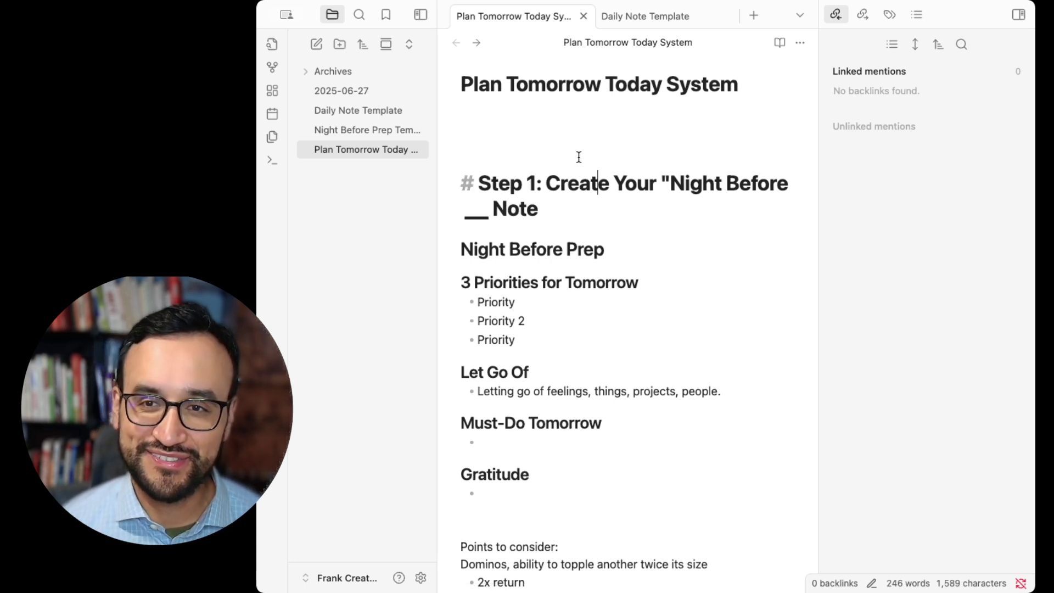
left_click(561, 137)
key("BackSpace")
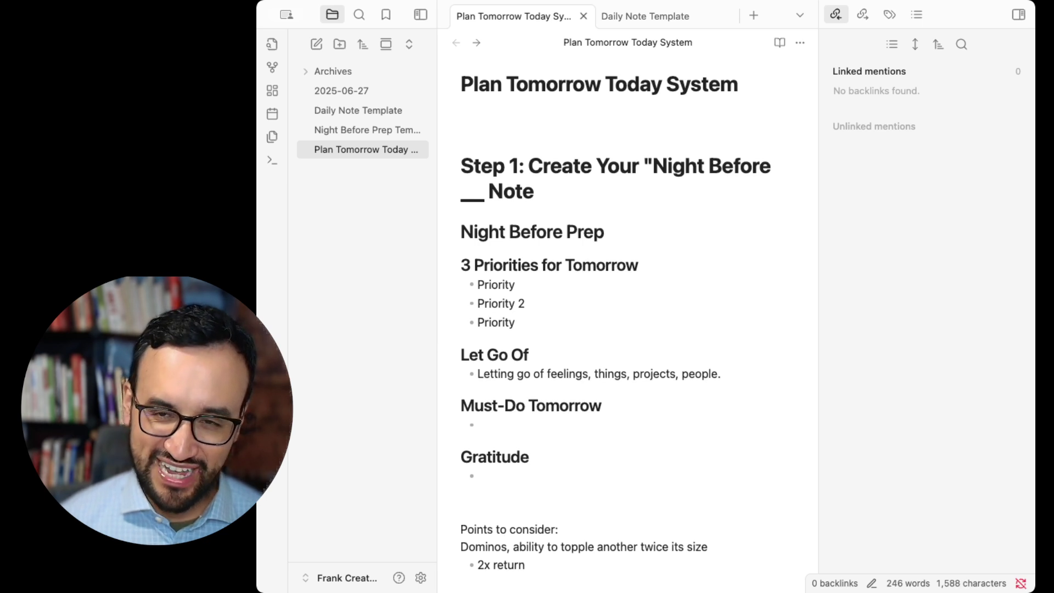
key("BackSpace")
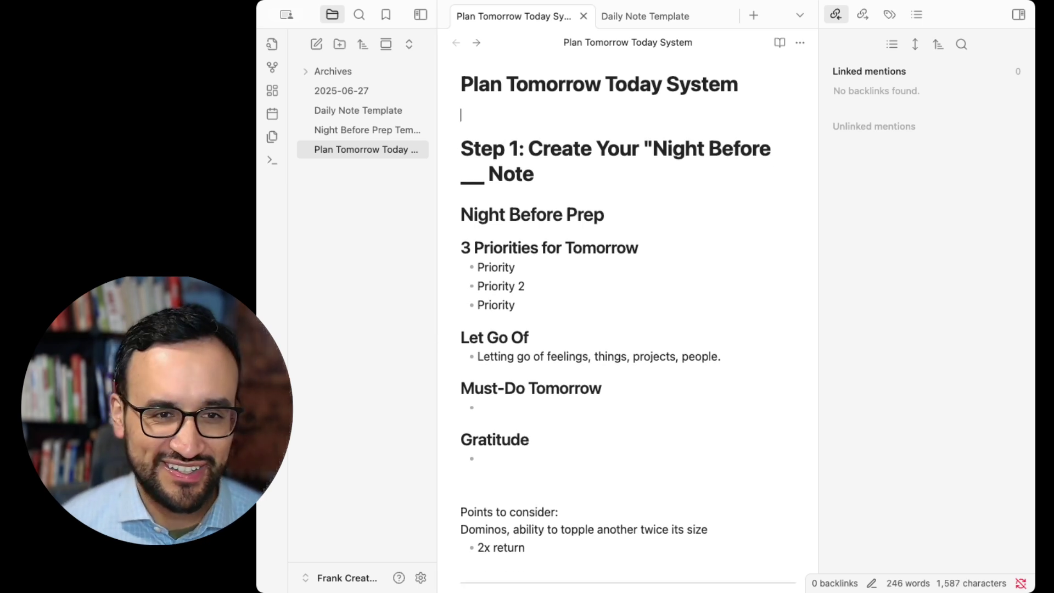